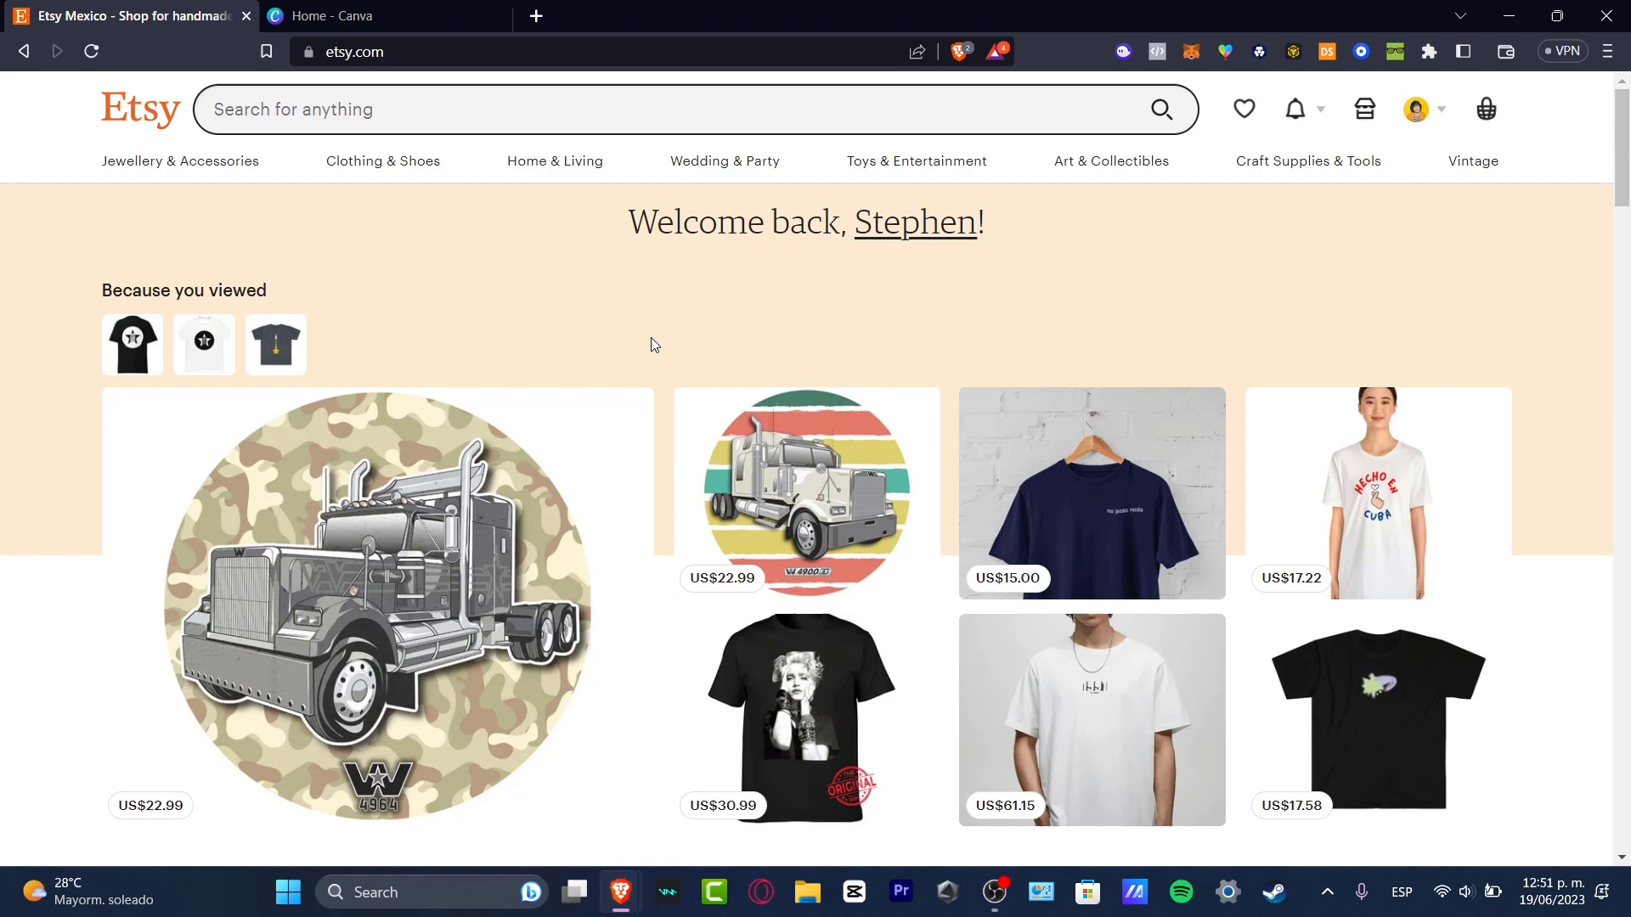
# - Search Etsy for 'digital planner'
pyautogui.click(399, 127)
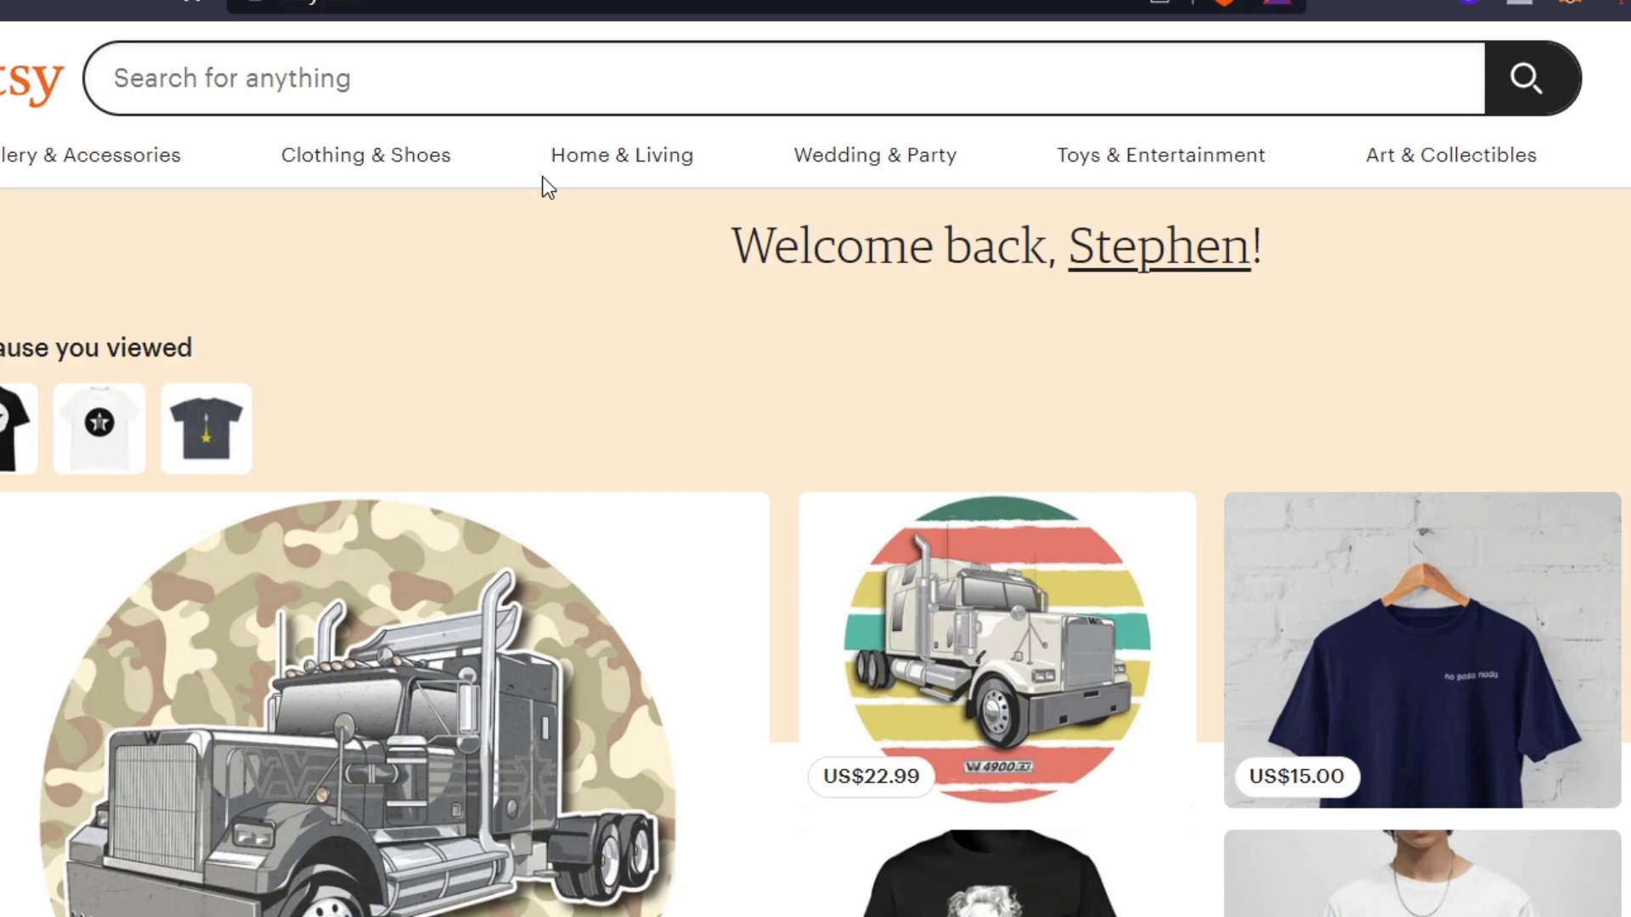
pyautogui.write('digital ')
pyautogui.write('plam')
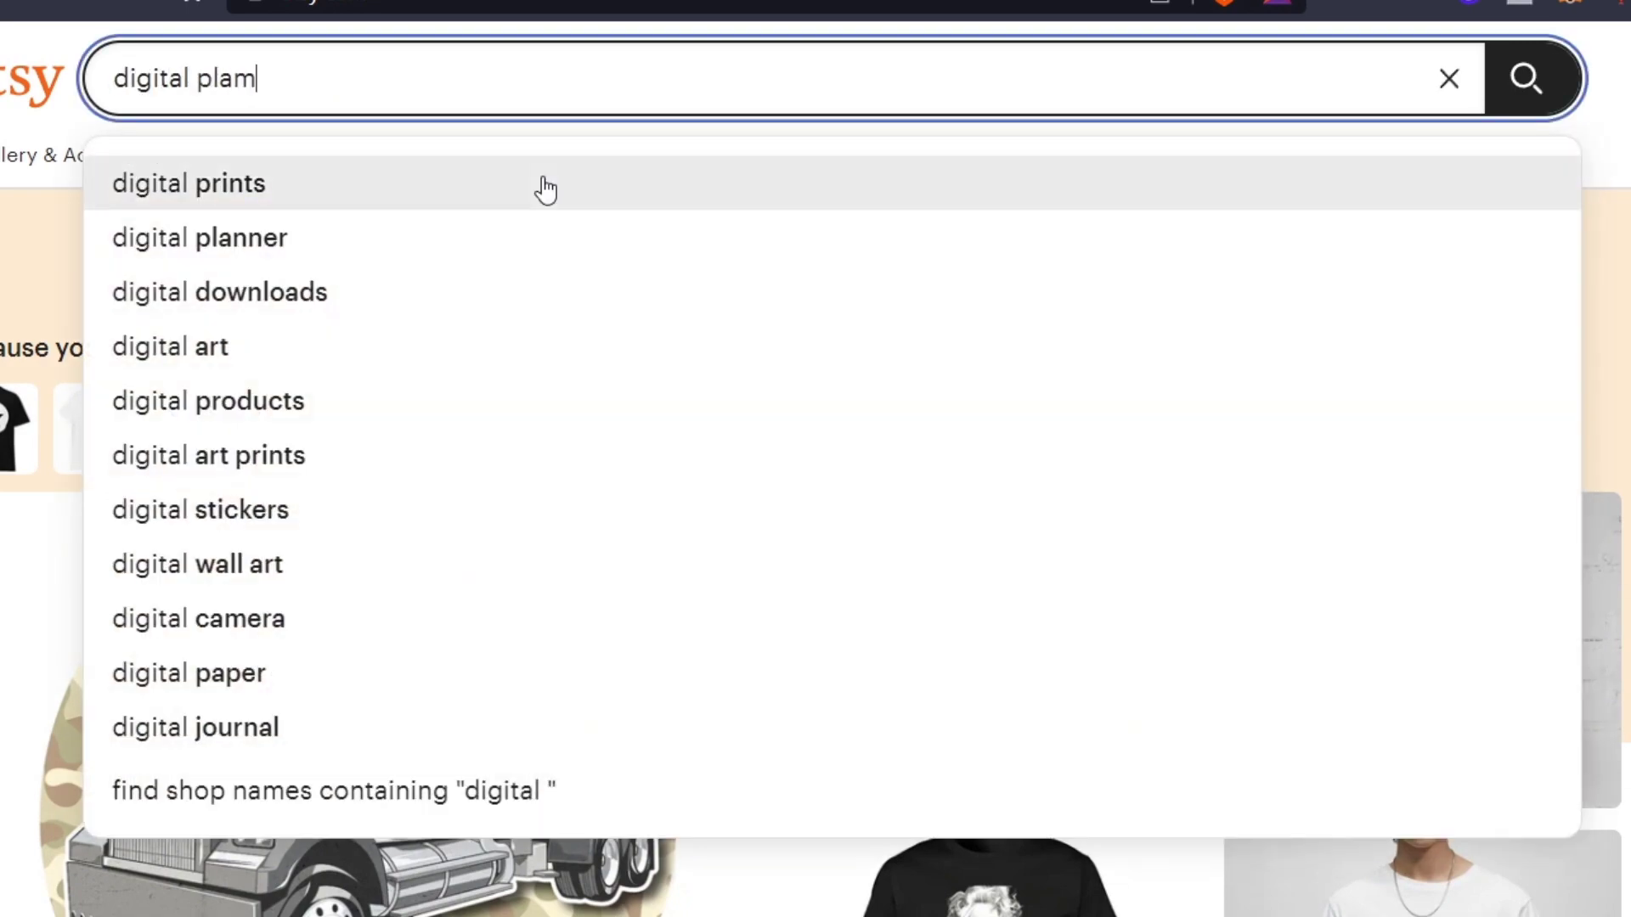
pyautogui.write('n')
pyautogui.press('BackSpace')
pyautogui.press('BackSpace')
pyautogui.write('nner')
pyautogui.press('Return')
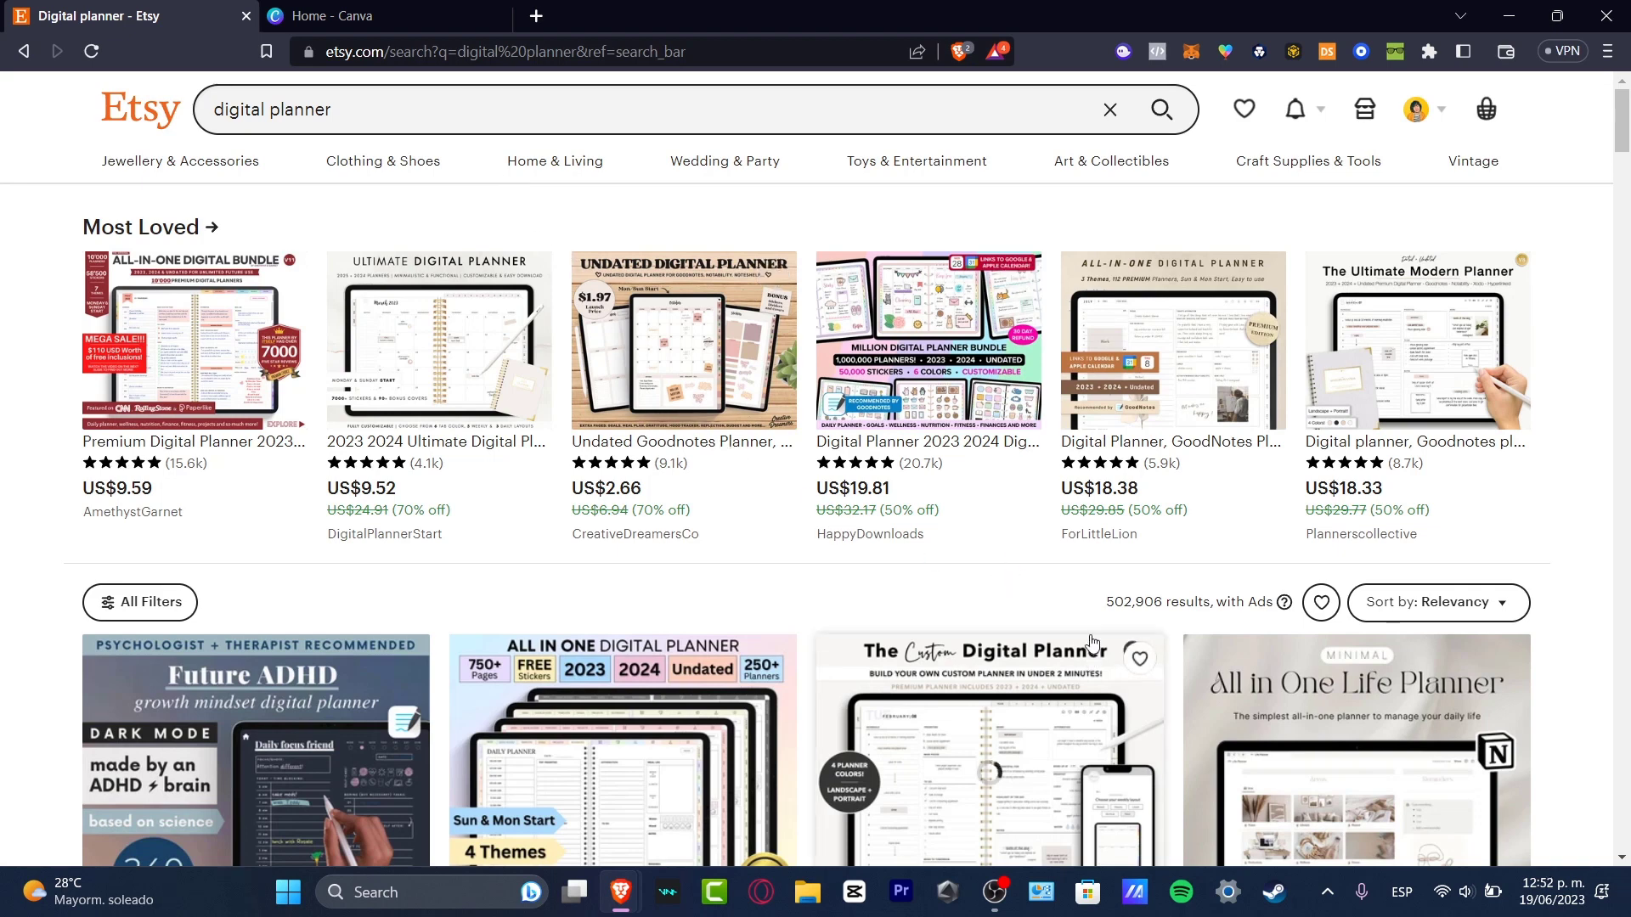
# - Highlight the 502,906 results count and open the Sort by menu
pyautogui.moveTo(1105, 603); pyautogui.dragTo(1271, 605)
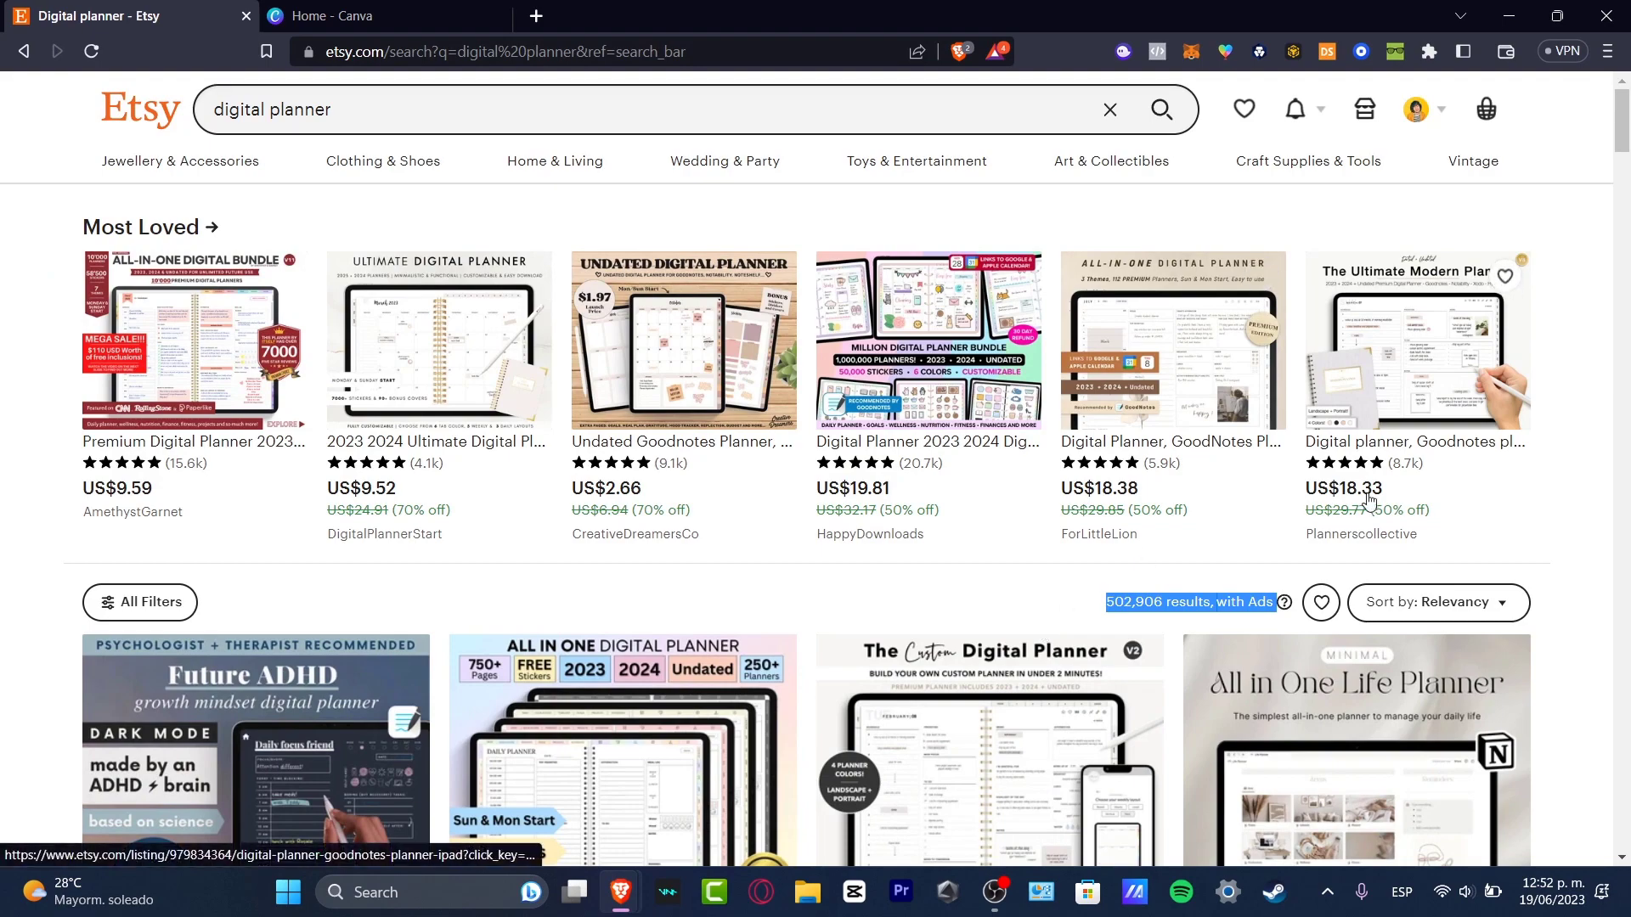
pyautogui.scroll(-3, 1374, 497)
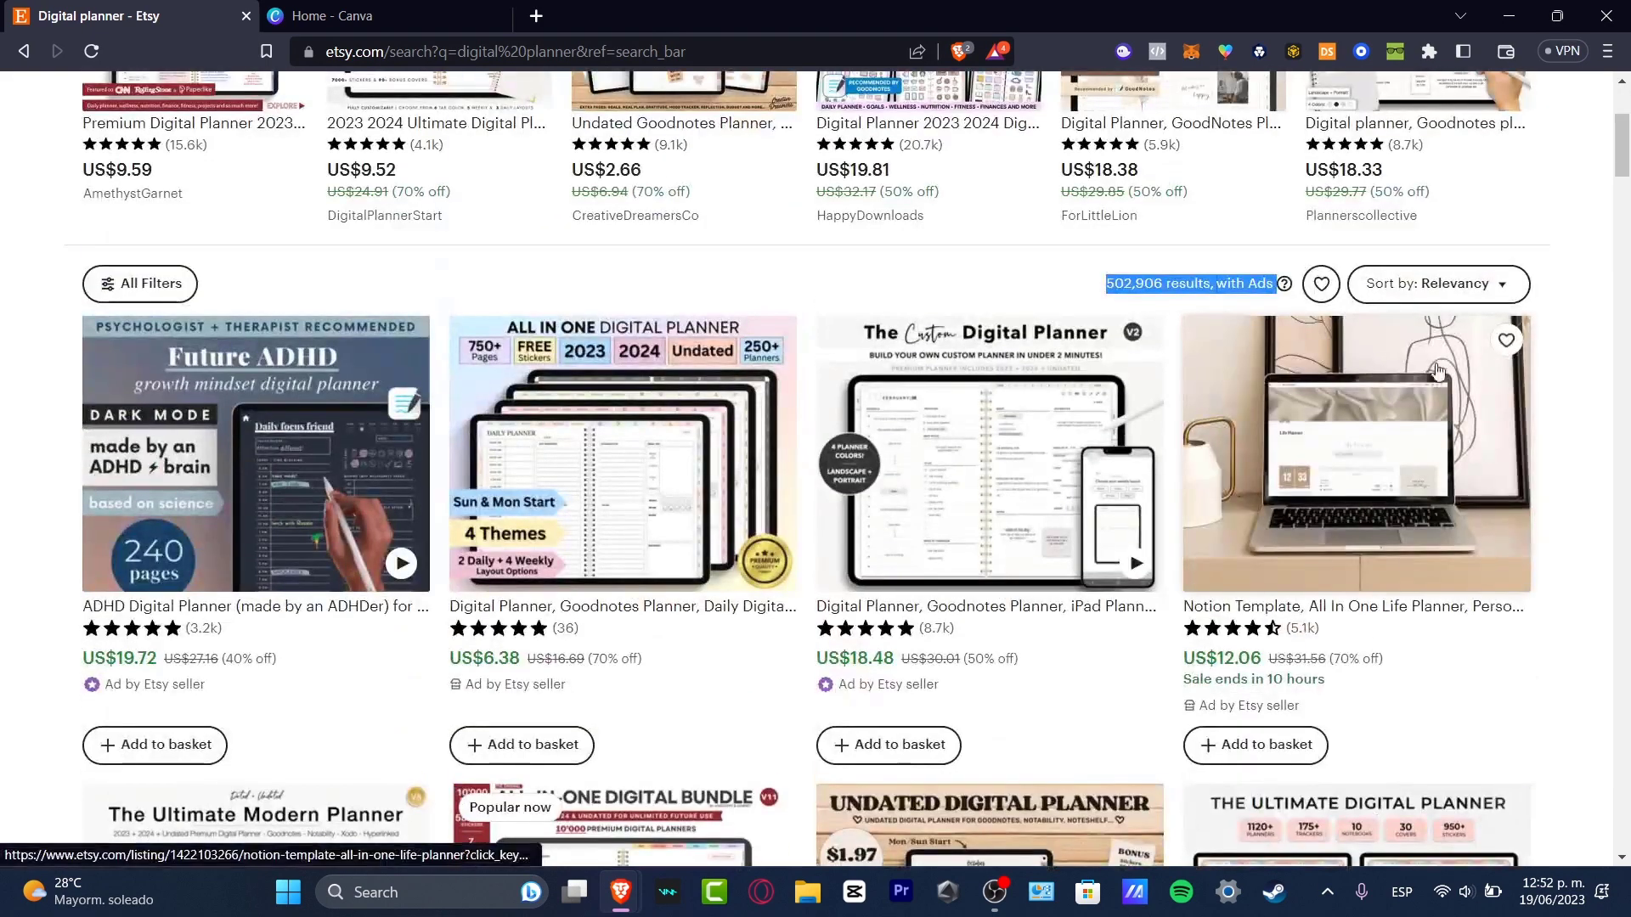
pyautogui.click(1434, 289)
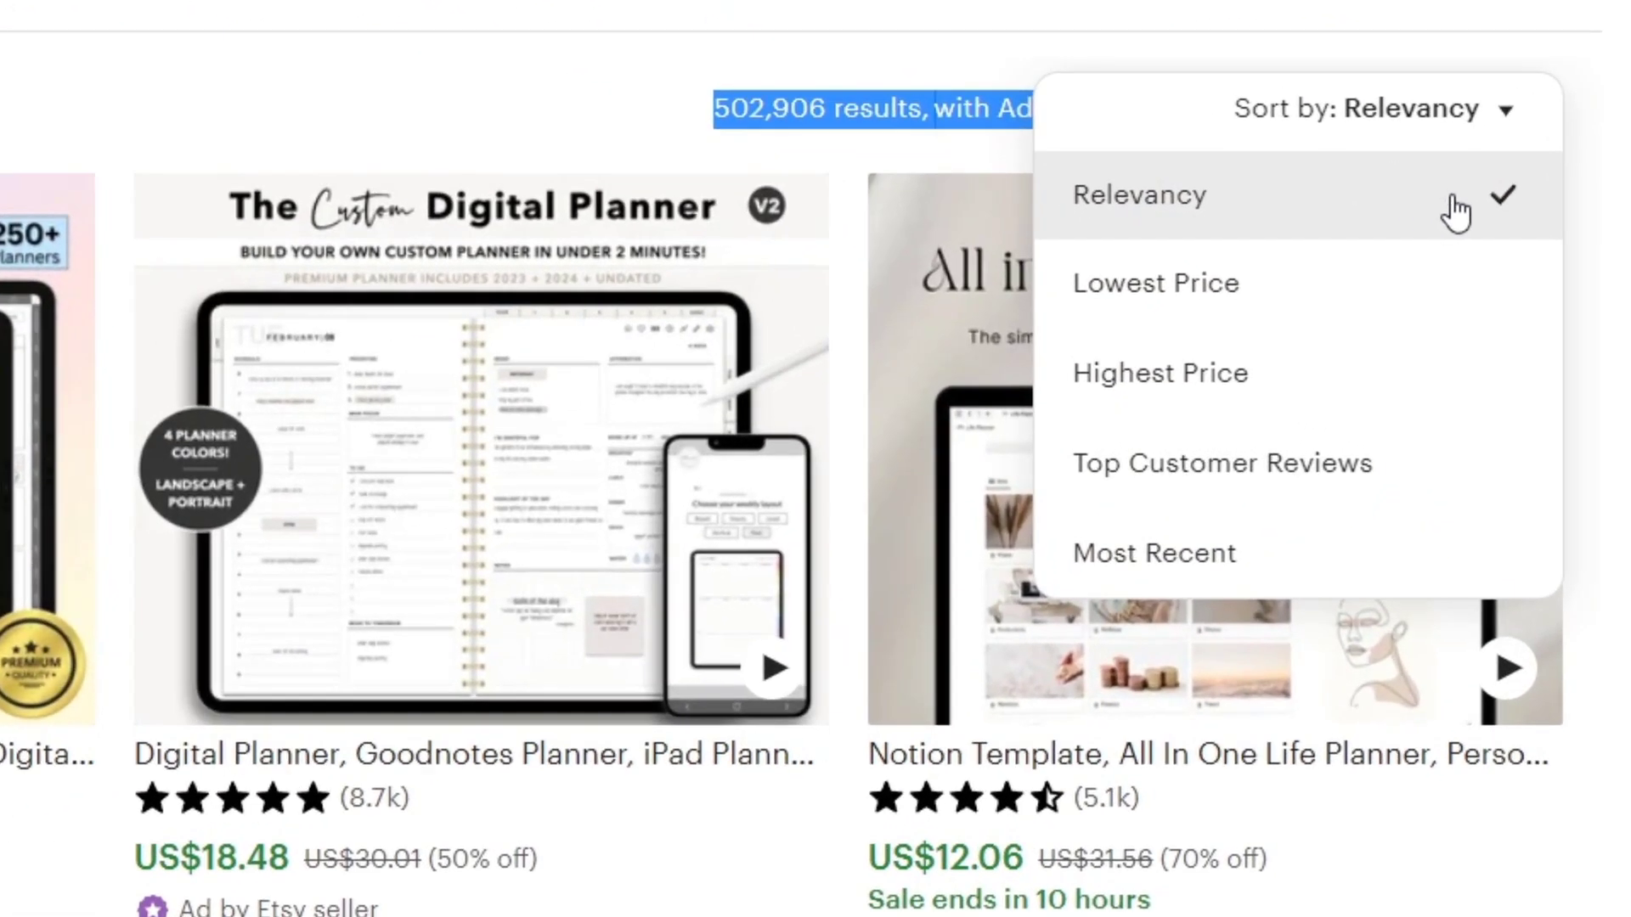
# - Sort the digital planner results by Top Customer Reviews, browse them, then switch to Canva
pyautogui.click(1159, 463)
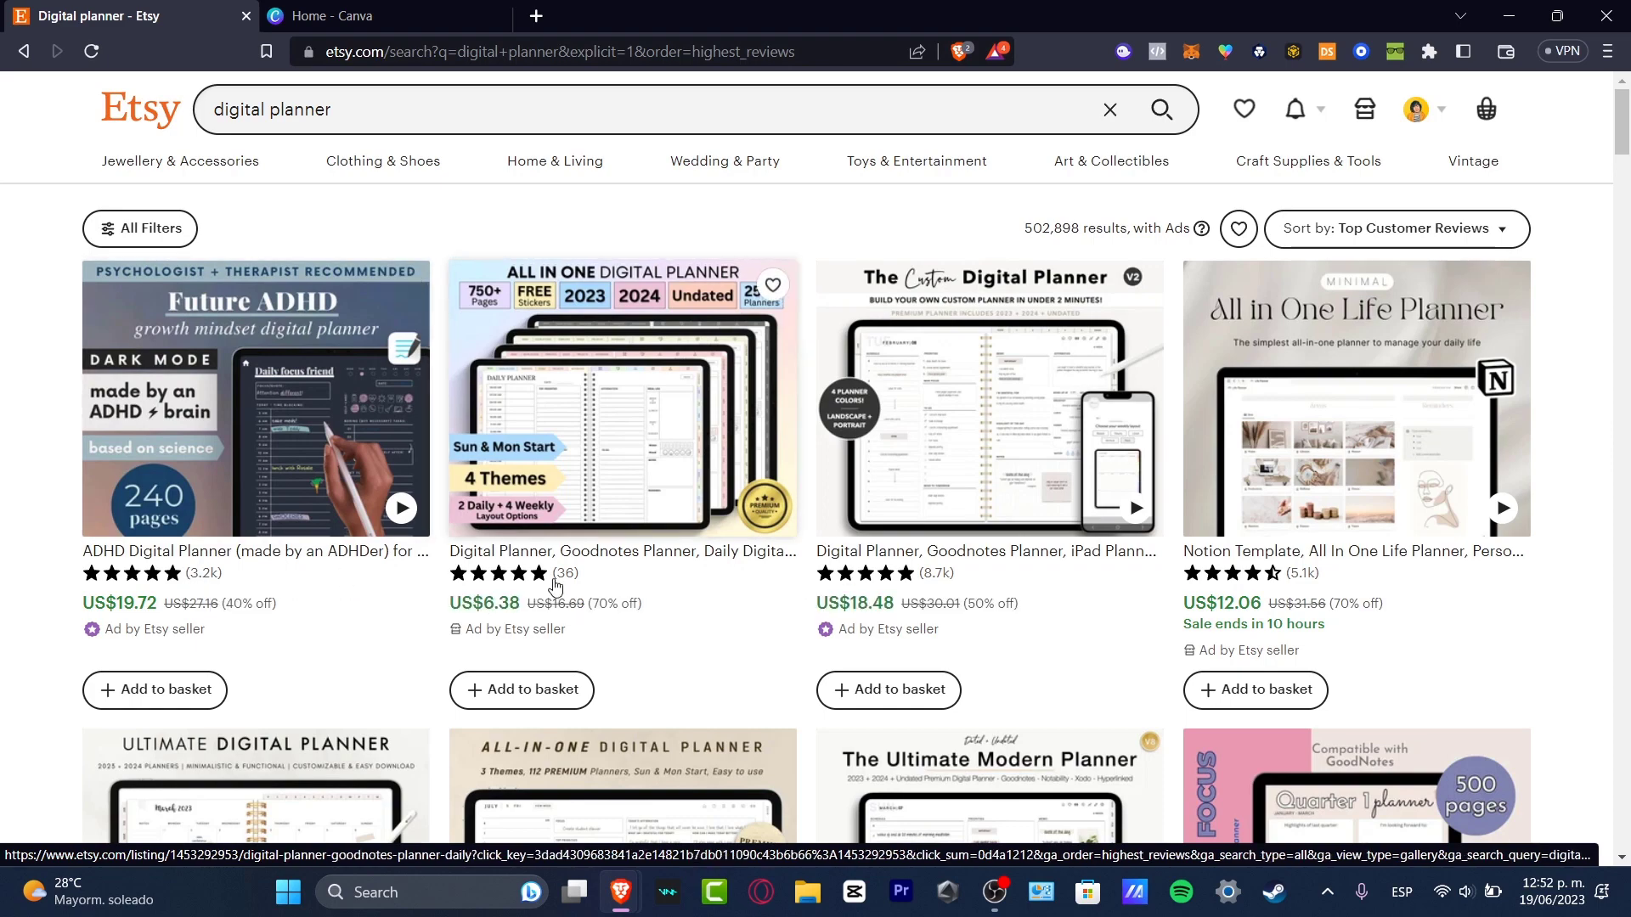
pyautogui.scroll(-3, 1059, 537)
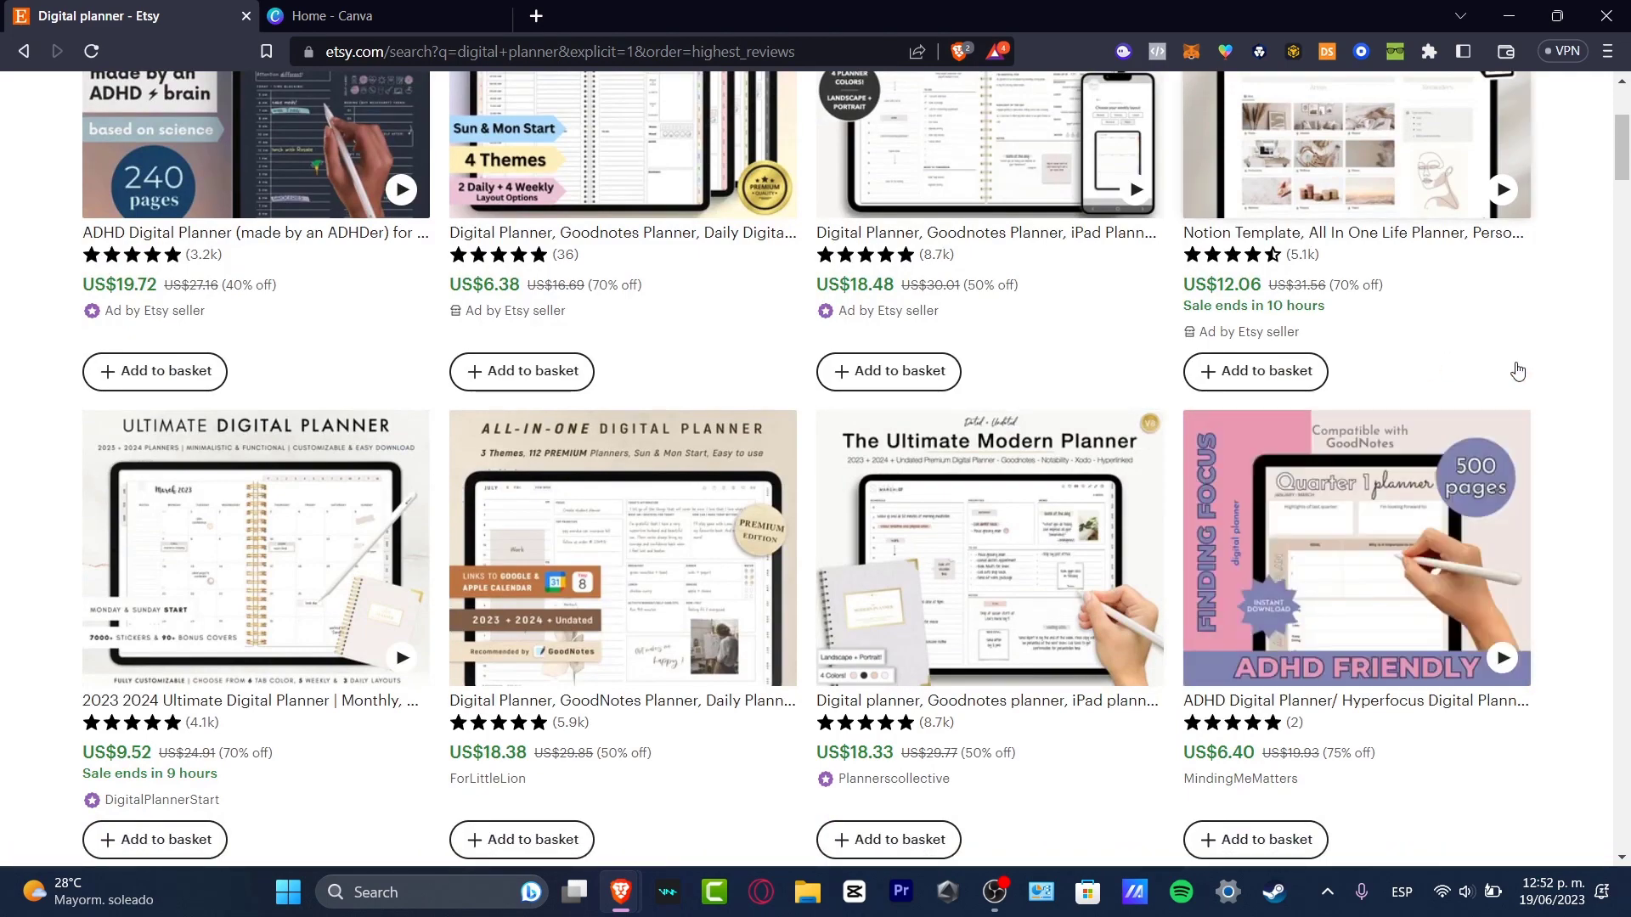
pyautogui.scroll(3, 1480, 397)
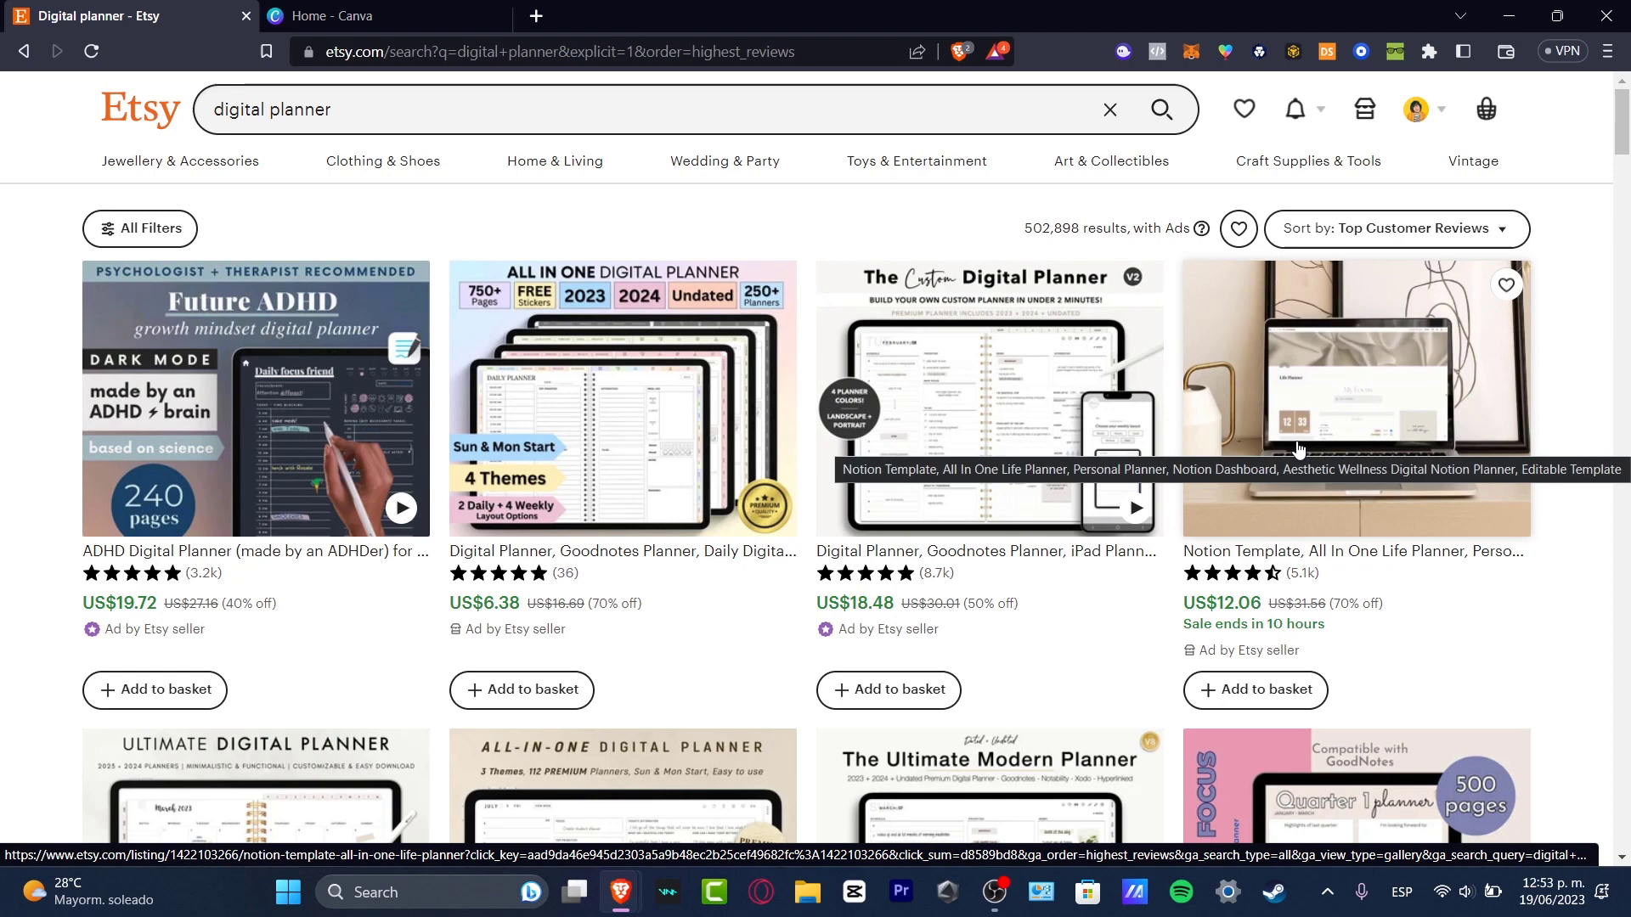
pyautogui.scroll(-3, 735, 438)
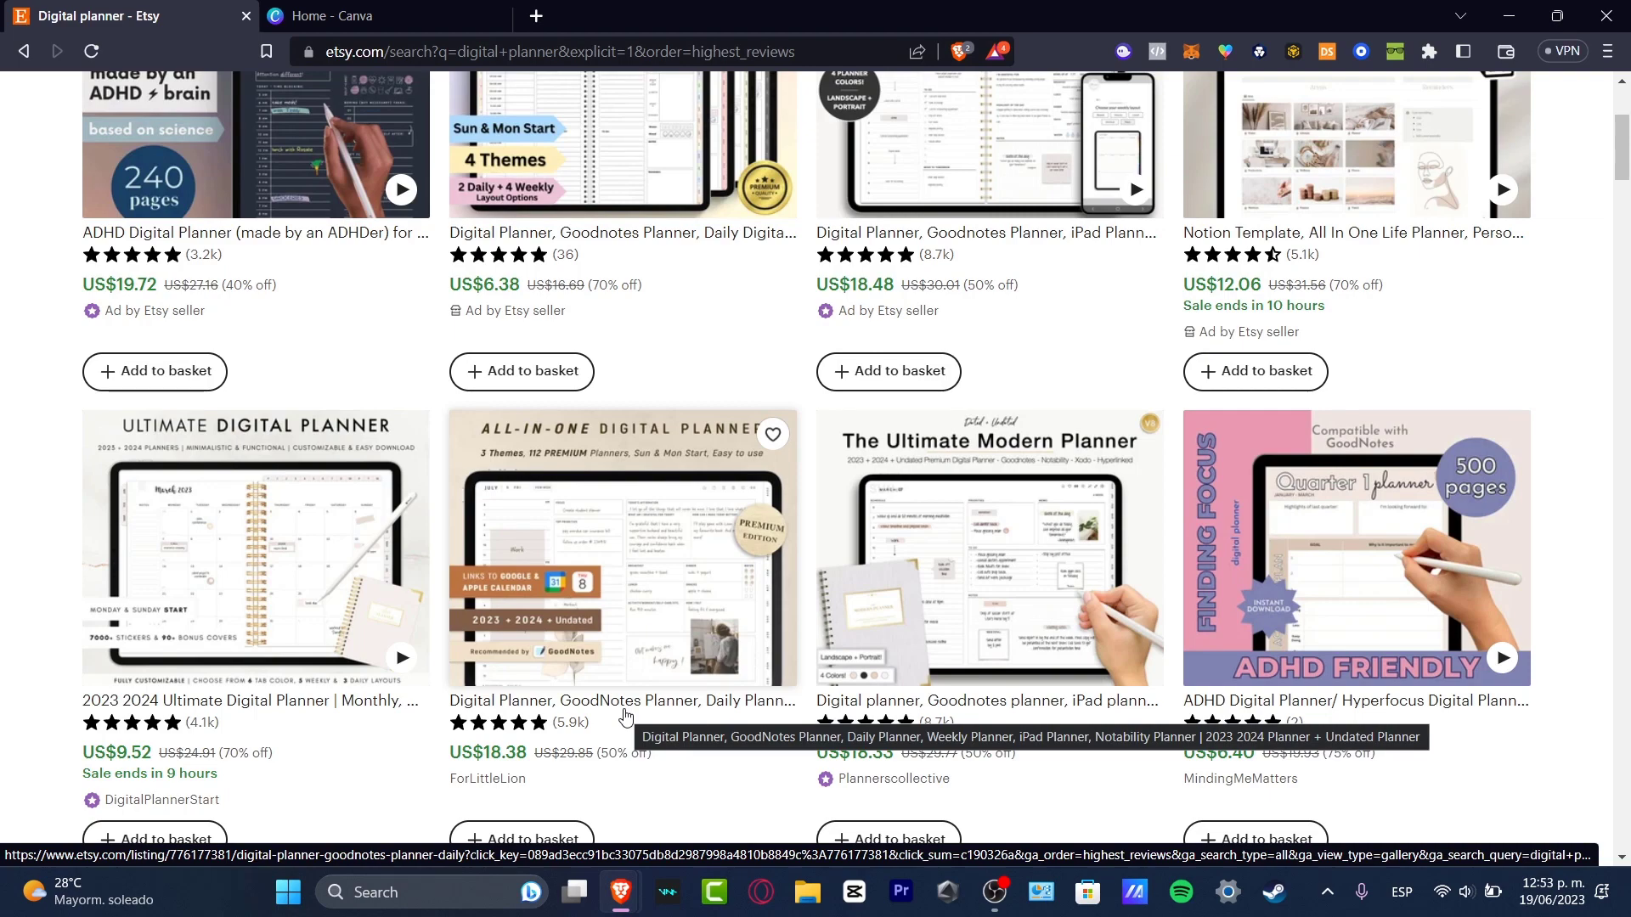
pyautogui.click(323, 15)
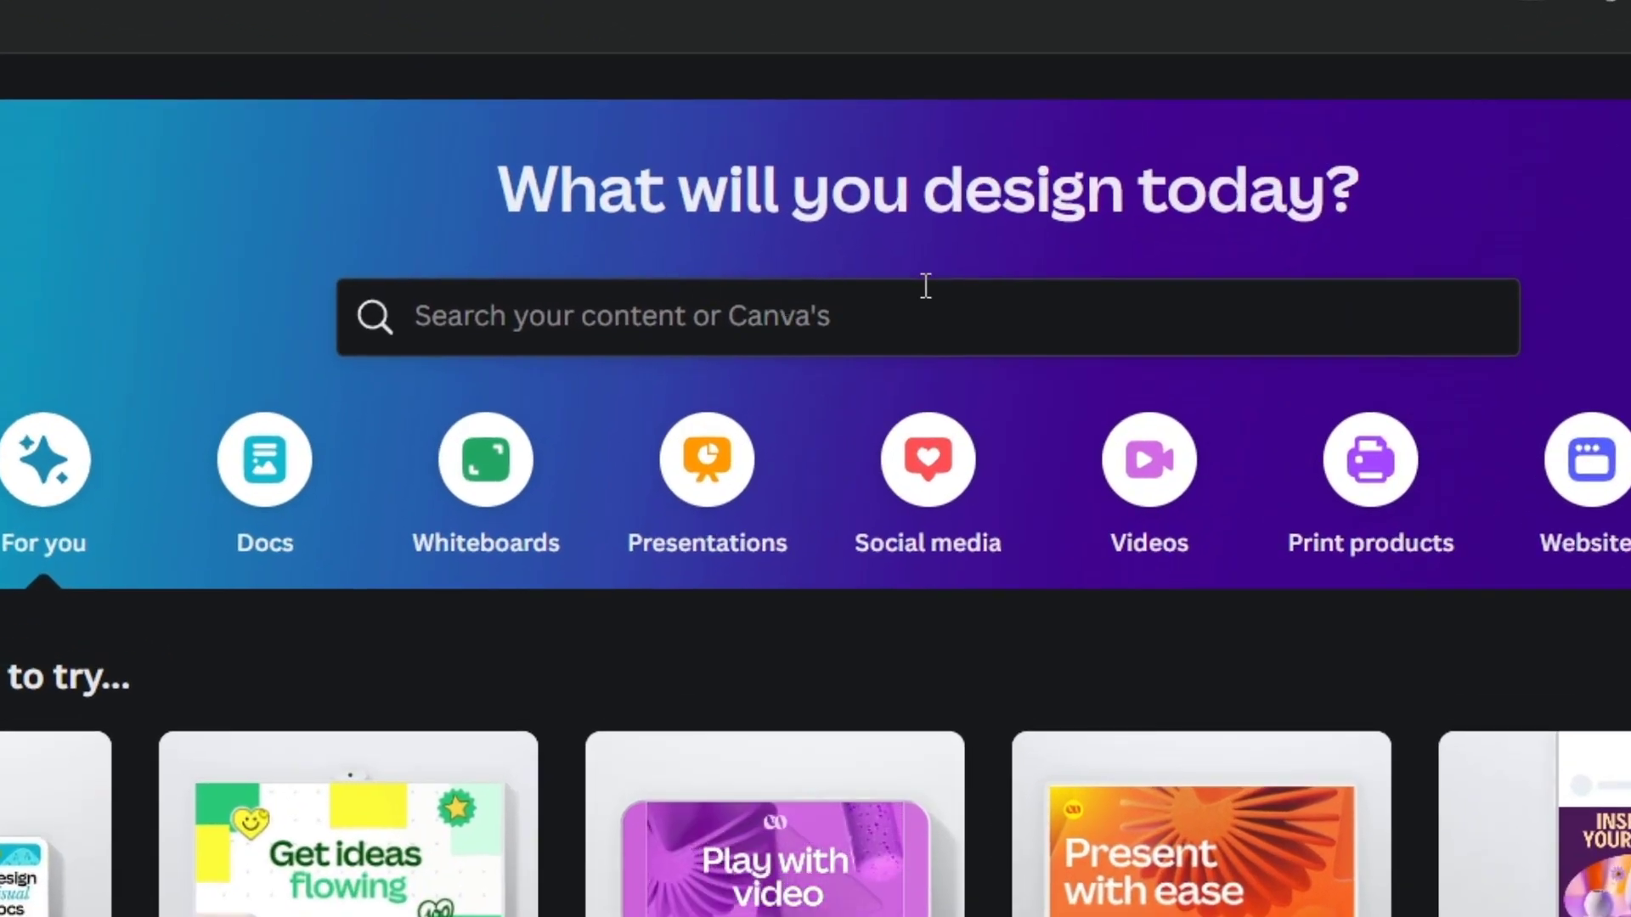
# - Search Canva templates for 'digital planner' and scroll through the results
pyautogui.click(926, 286)
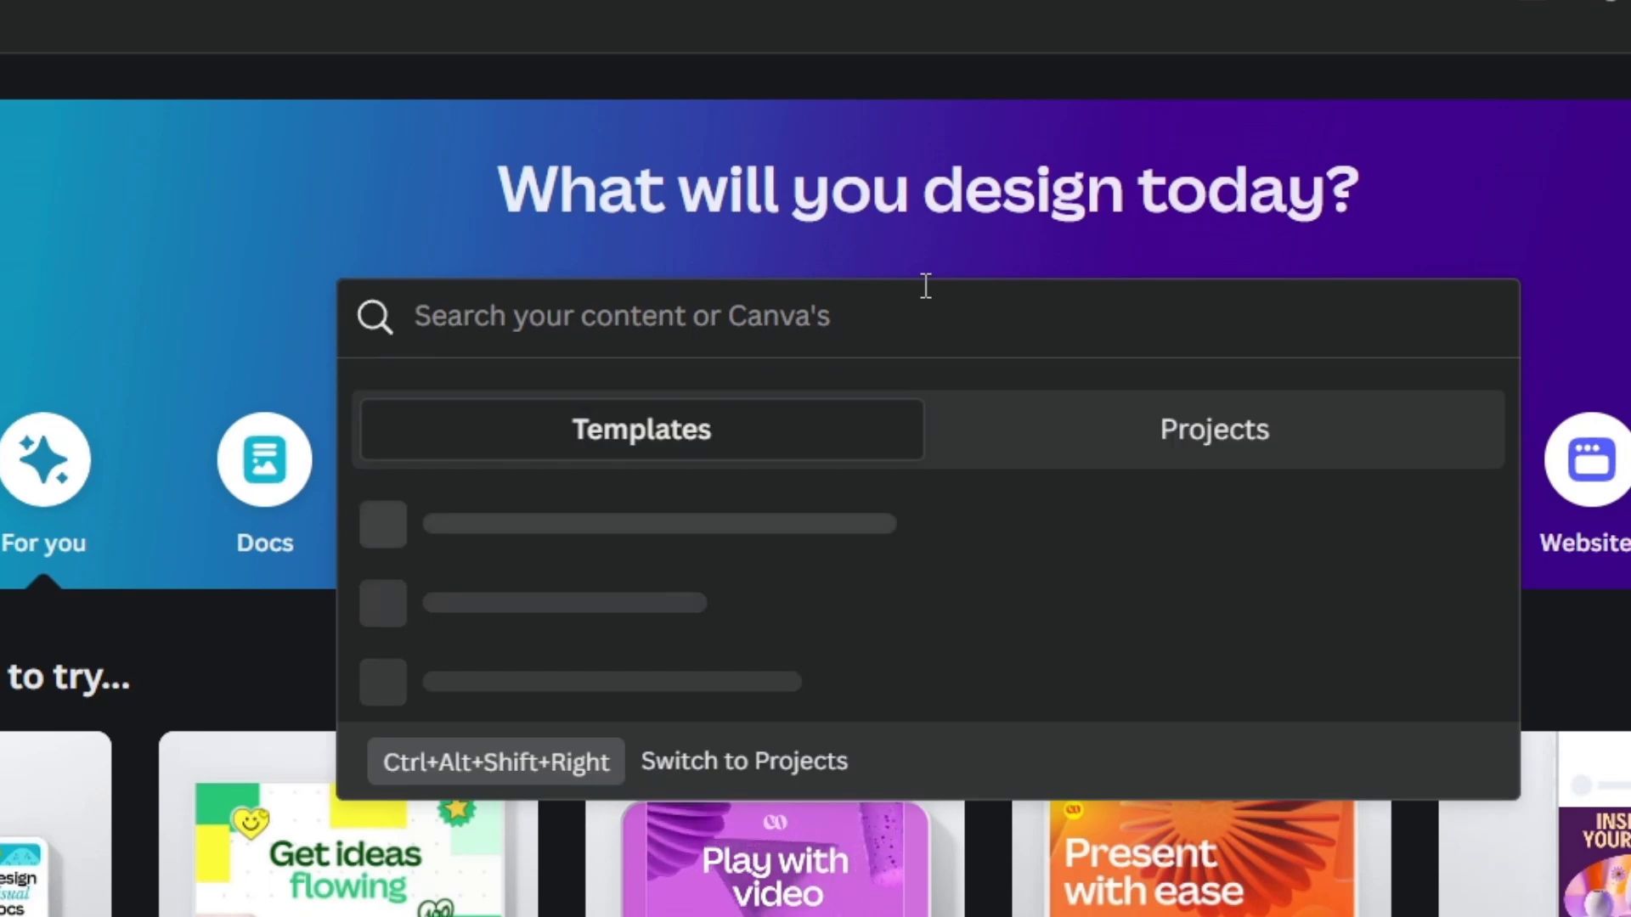
pyautogui.write('d')
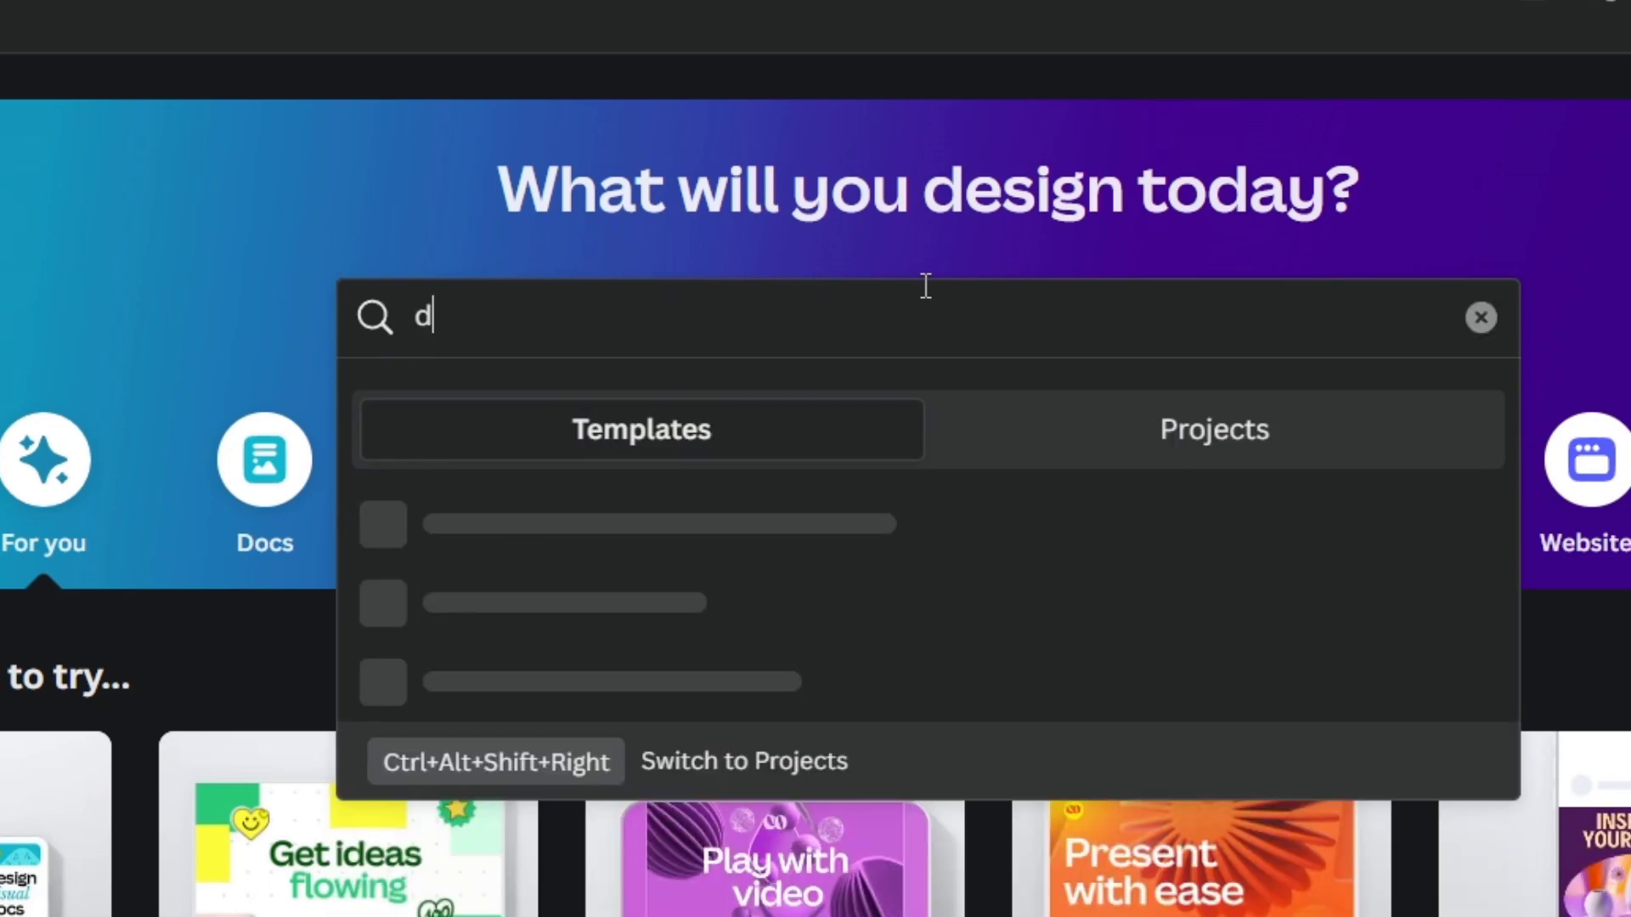
pyautogui.write('igital planner')
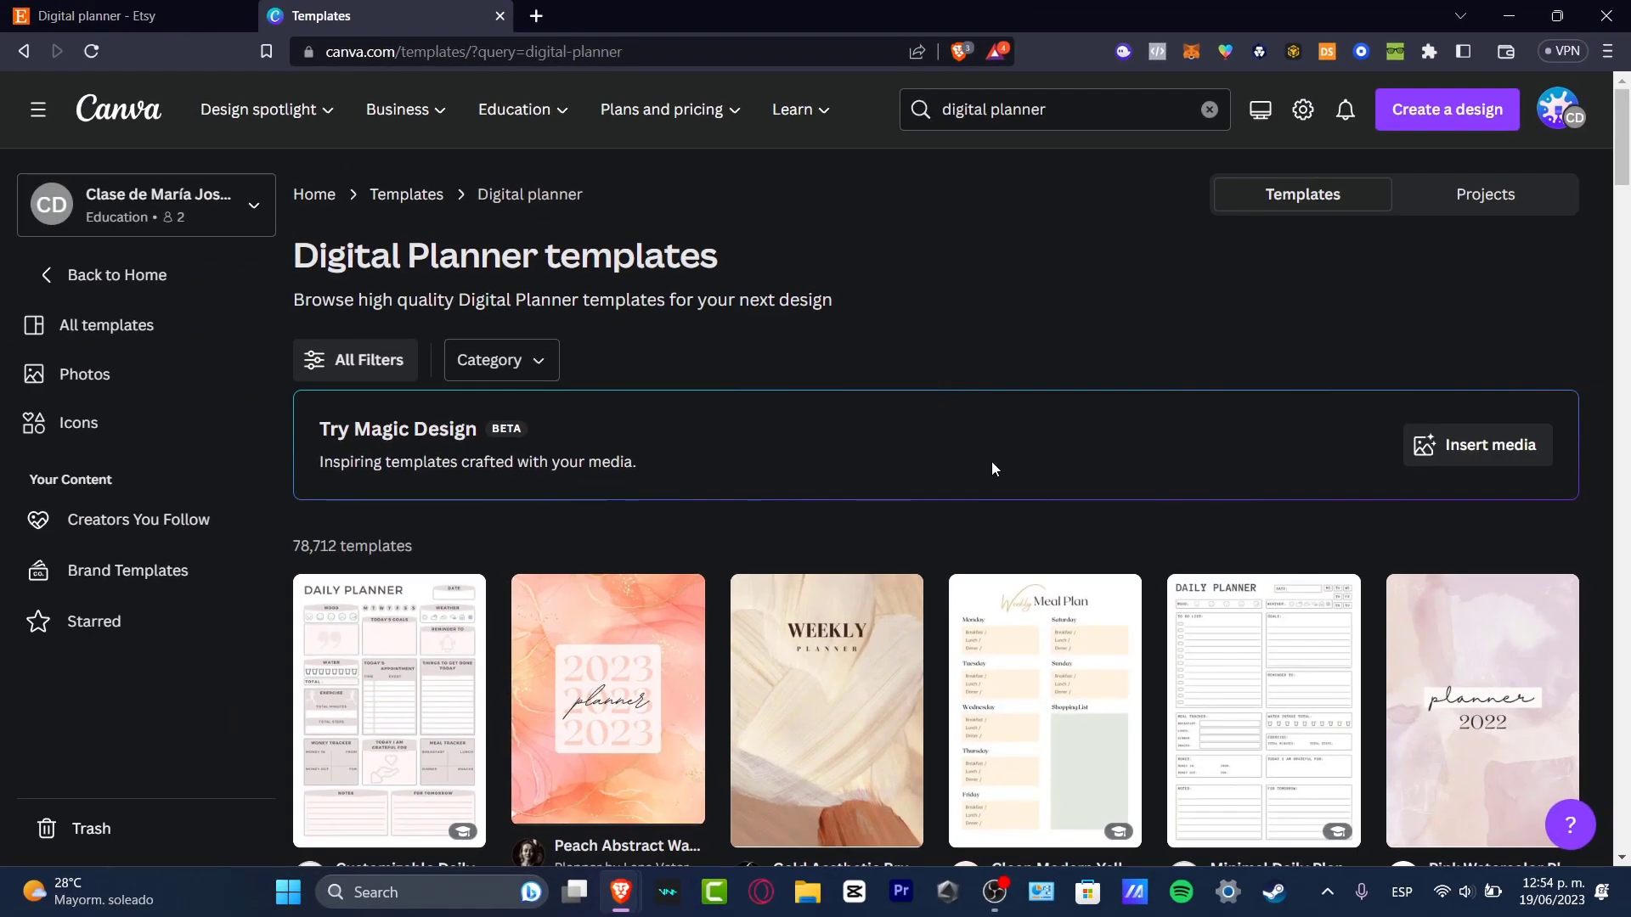
pyautogui.scroll(-4, 1087, 501)
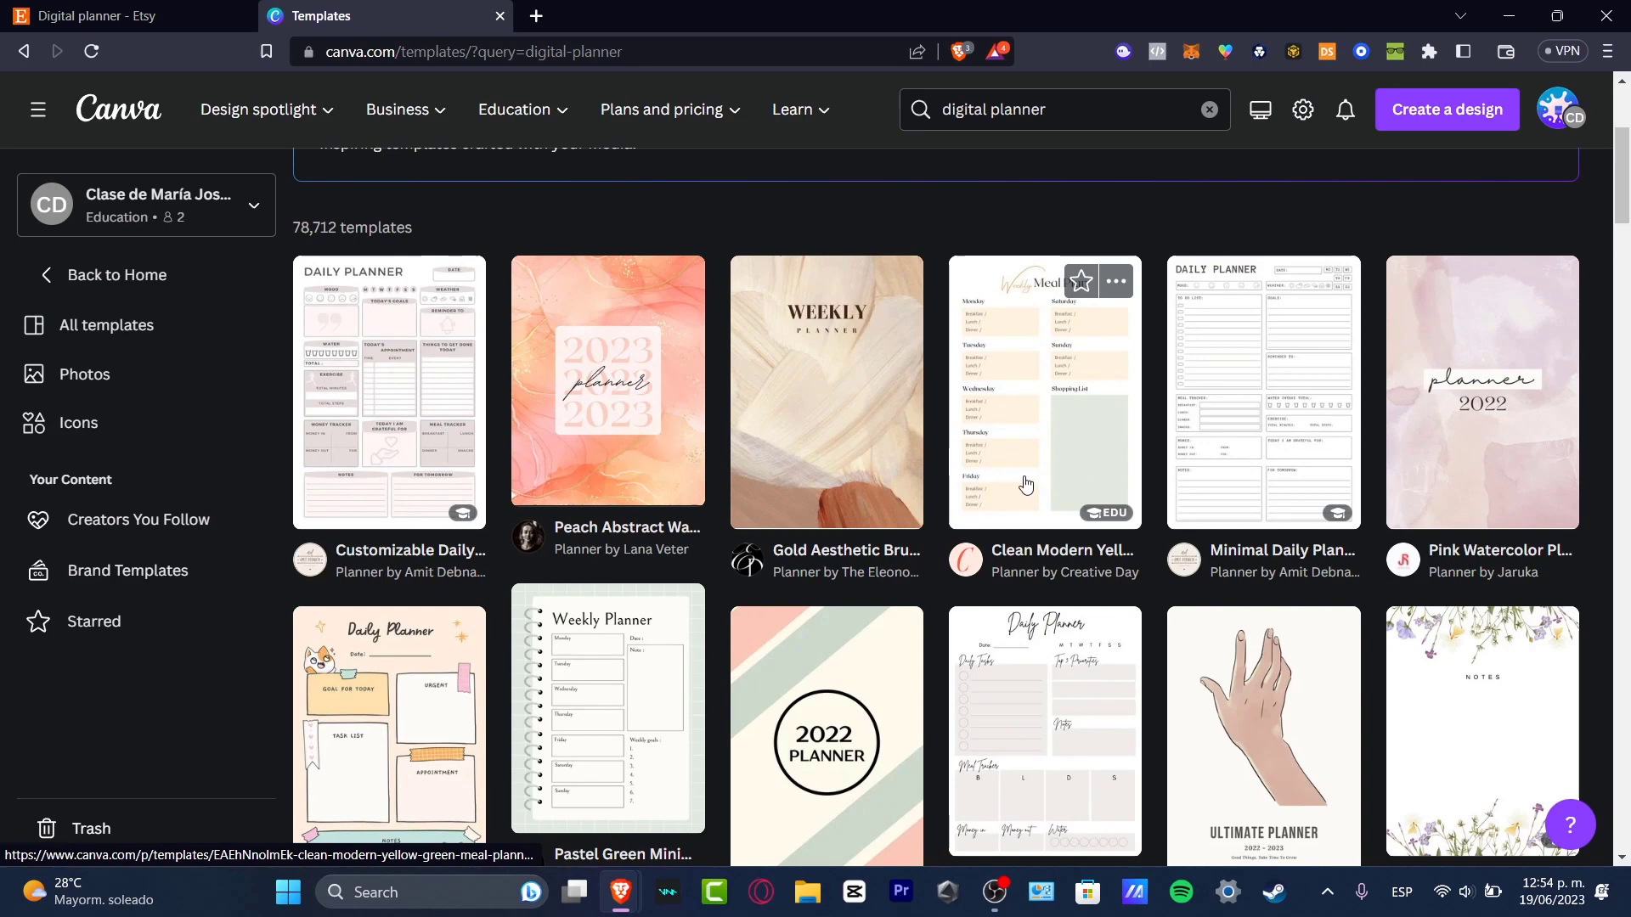
# - Open the Customizable Daily Planner template in the editor and enlarge the page view
pyautogui.click(396, 465)
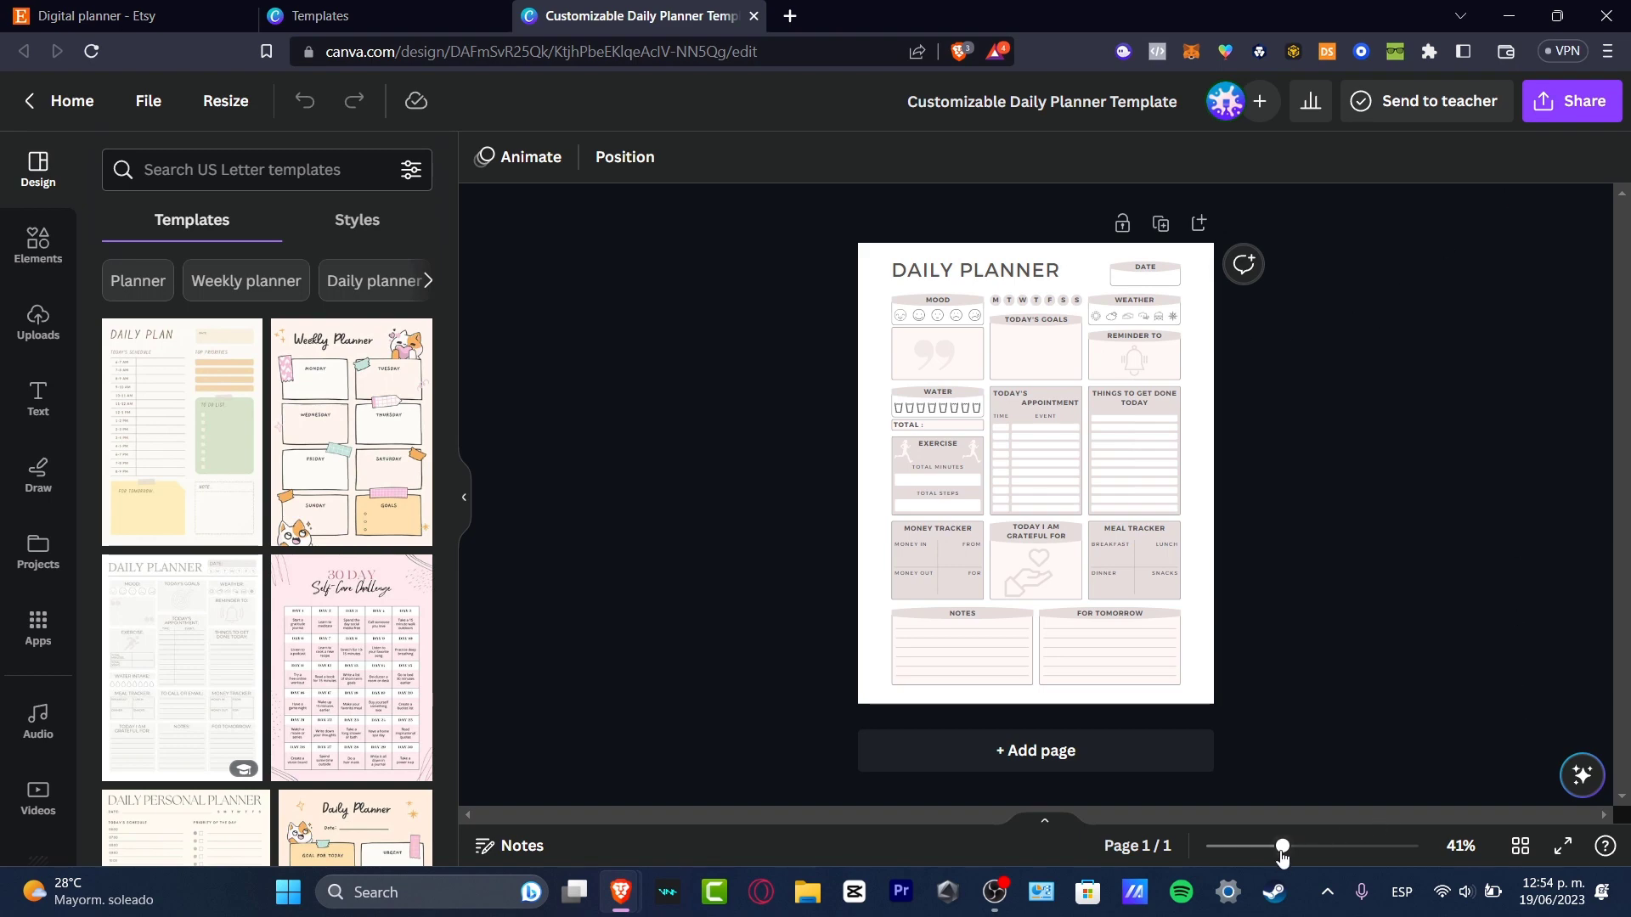
pyautogui.moveTo(1283, 847)
pyautogui.mouseDown()
pyautogui.moveTo(1328, 845)
pyautogui.moveTo(1285, 845)
pyautogui.moveTo(1298, 849)
pyautogui.mouseUp()
pyautogui.moveTo(1364, 737); pyautogui.dragTo(694, 178)
# - Select everything on the planner and set its text to Code Pro
pyautogui.moveTo(800, 255); pyautogui.dragTo(790, 204)
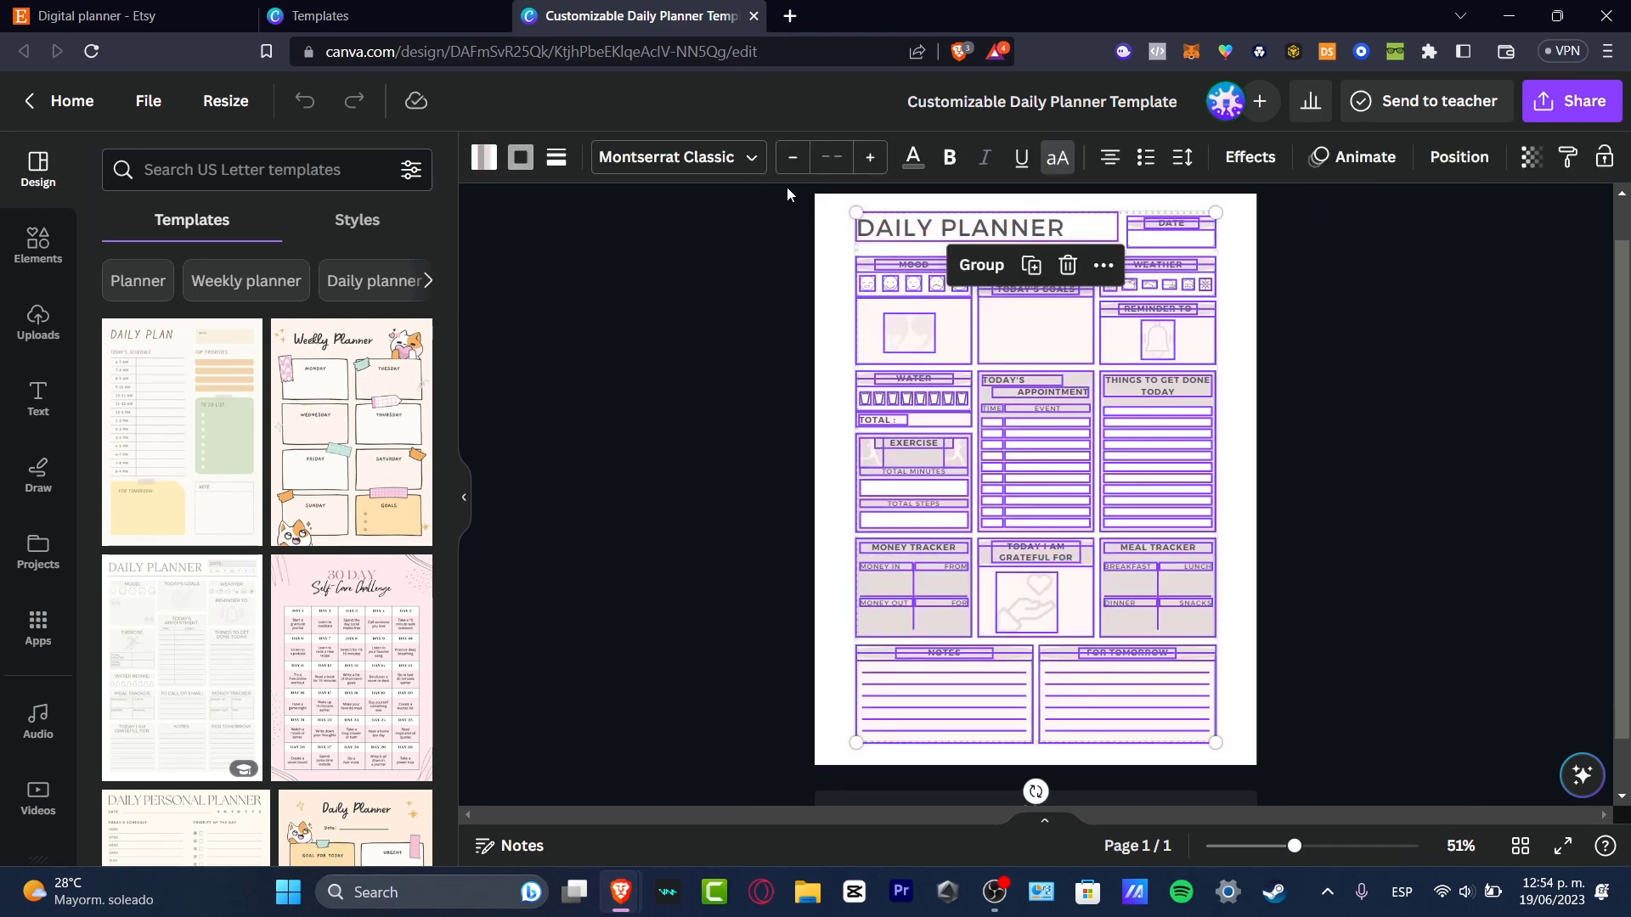
pyautogui.click(759, 160)
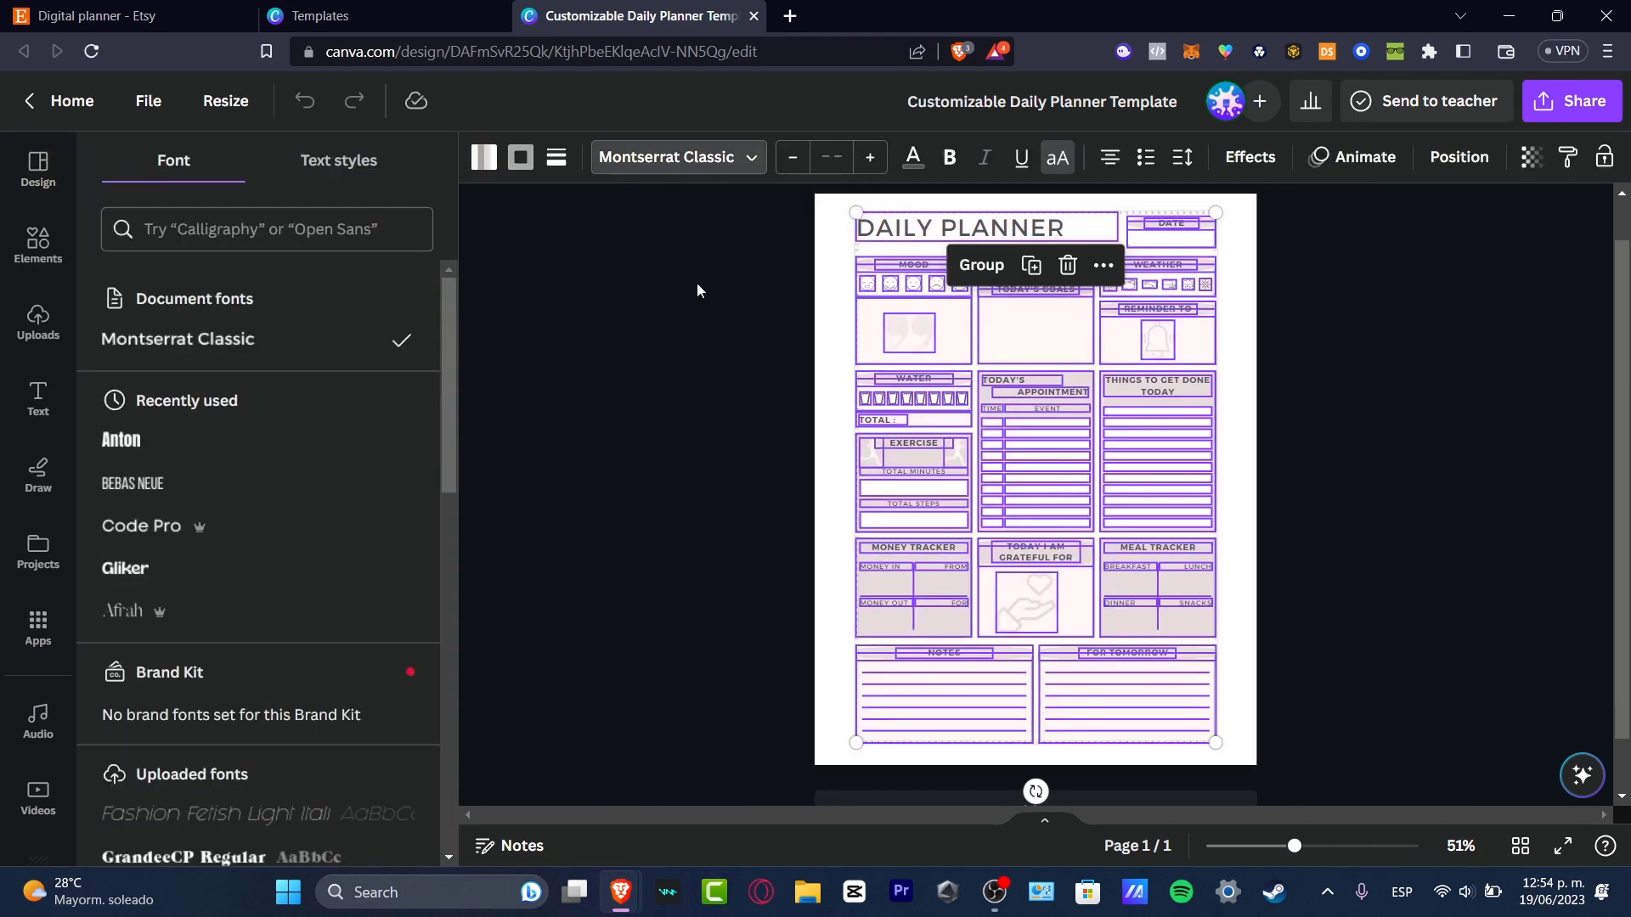
pyautogui.click(257, 527)
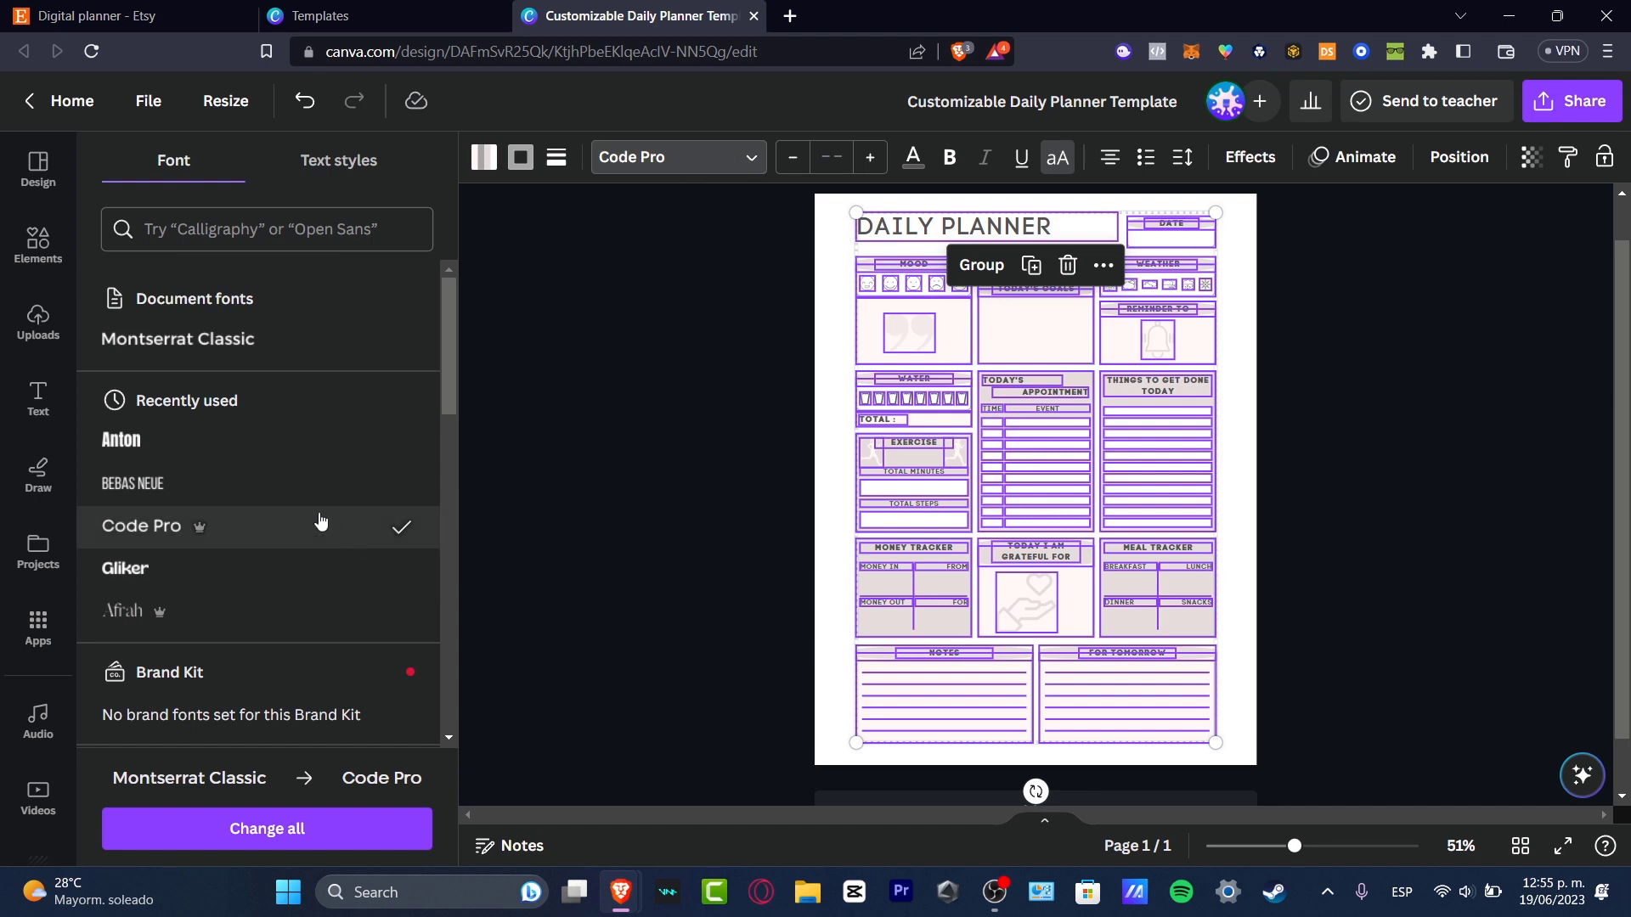
pyautogui.scroll(-5, 317, 521)
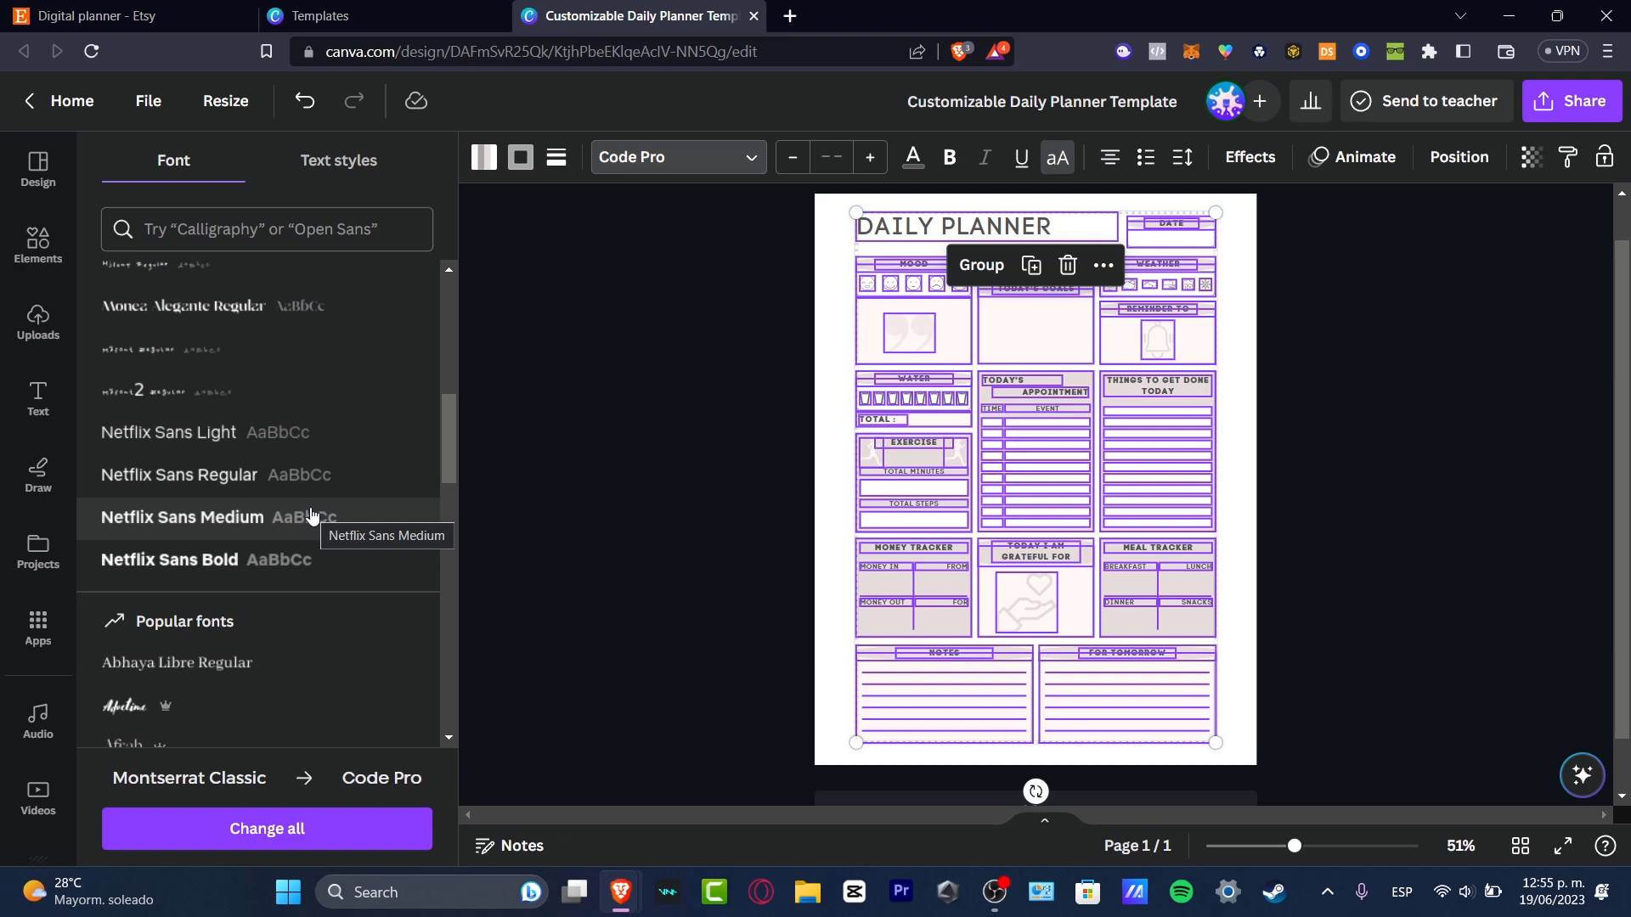
pyautogui.scroll(-4, 311, 516)
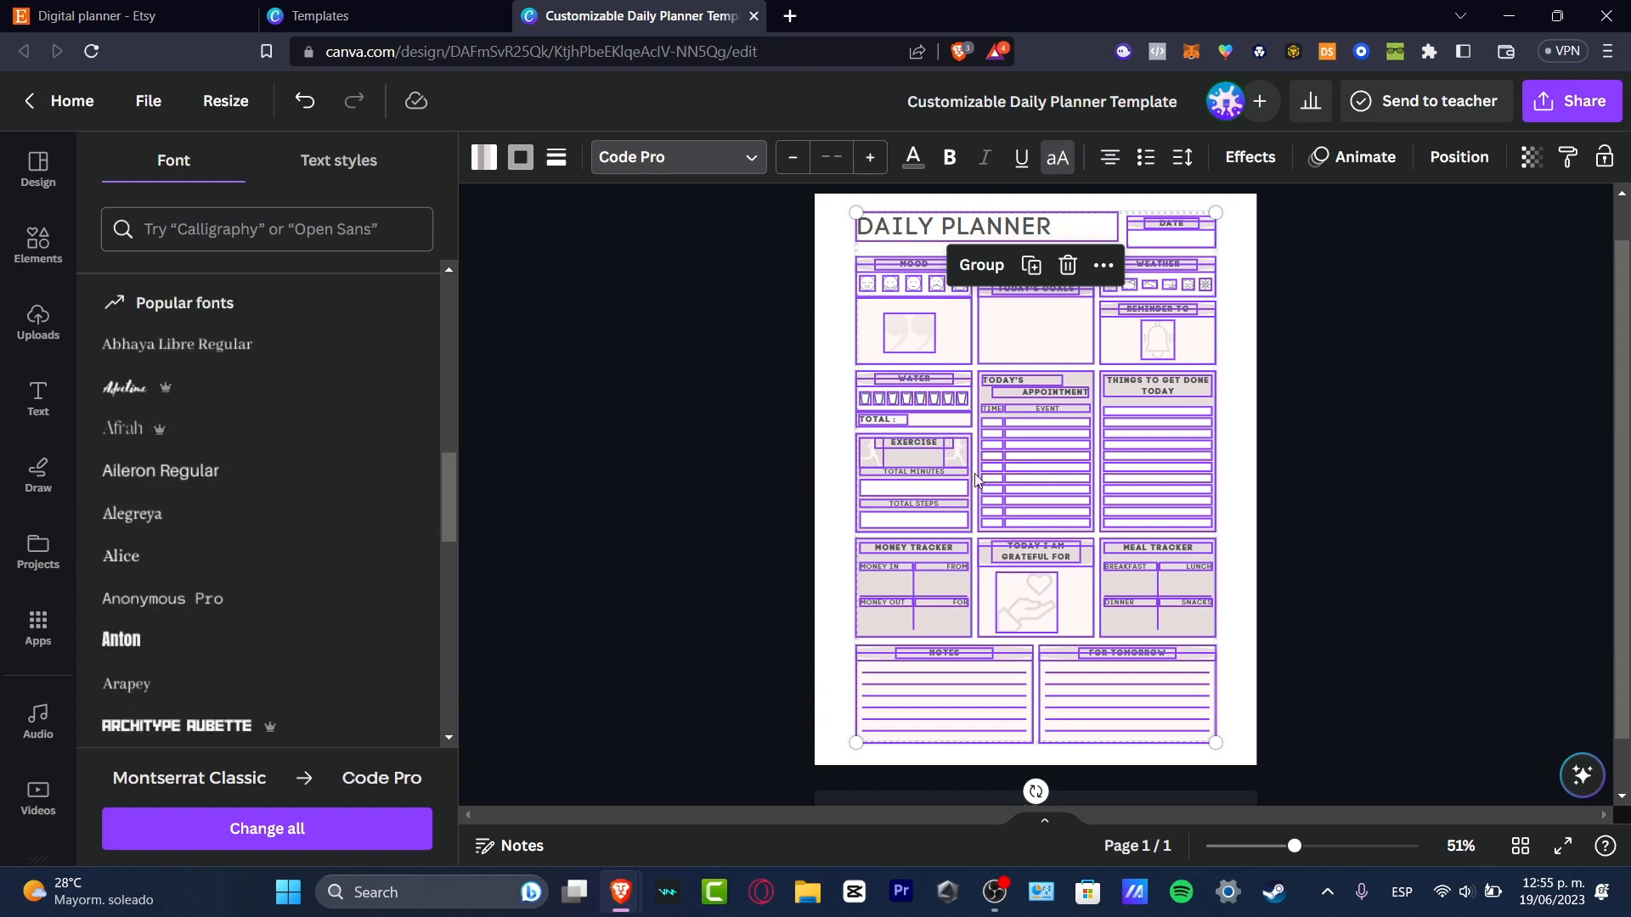
pyautogui.click(1408, 481)
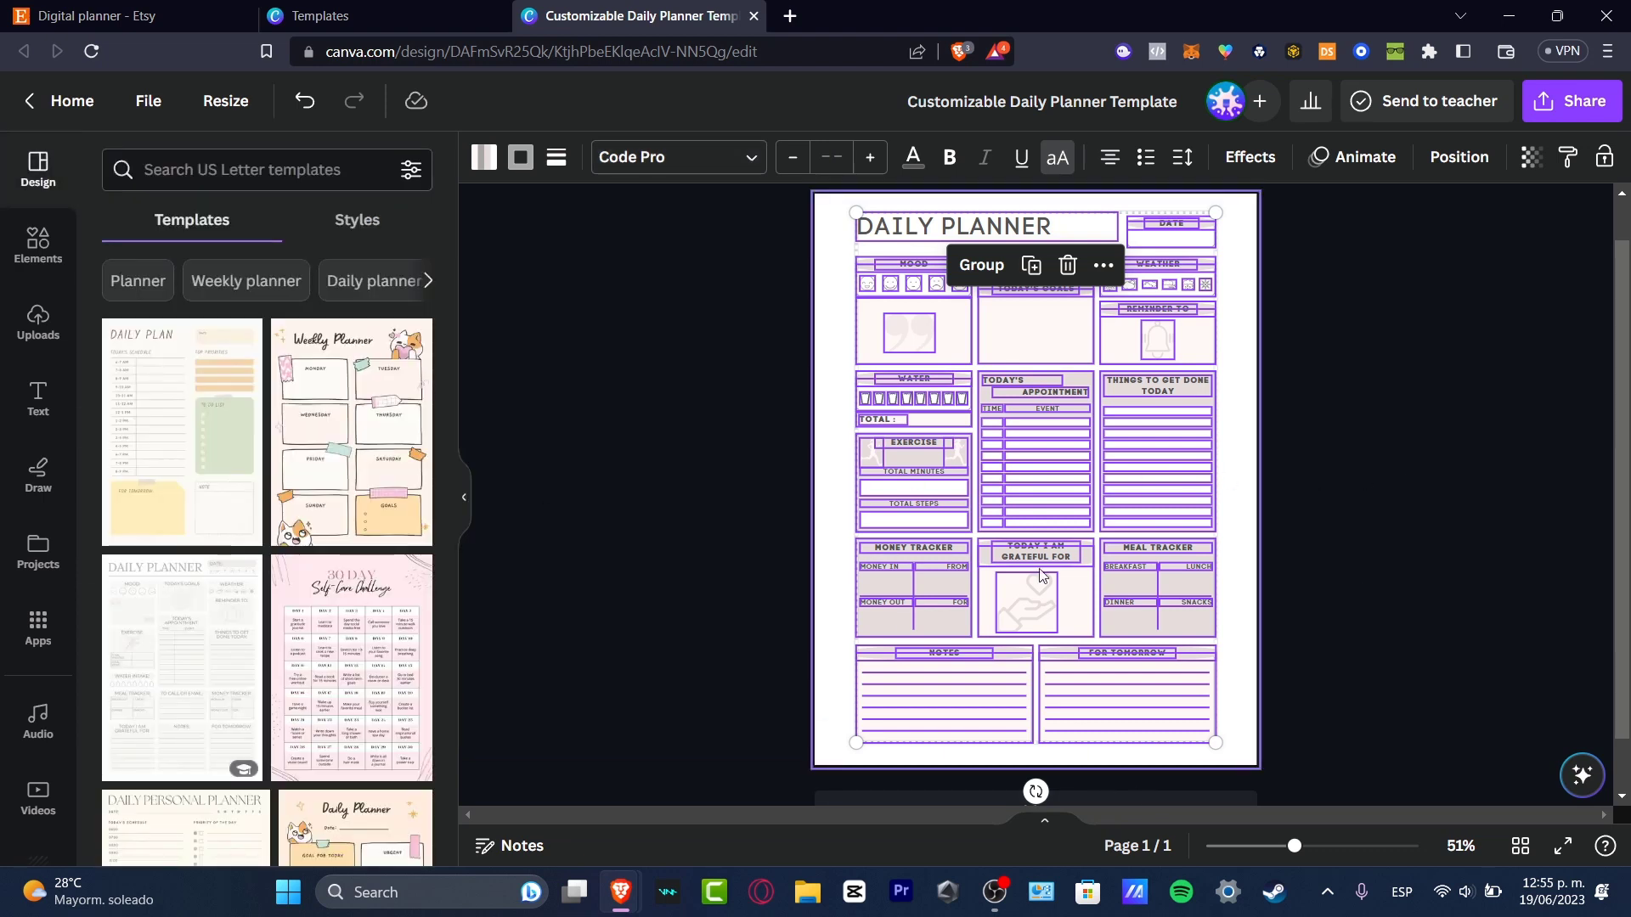
# - Delete the Water and Exercise sections from the planner
pyautogui.click(1359, 458)
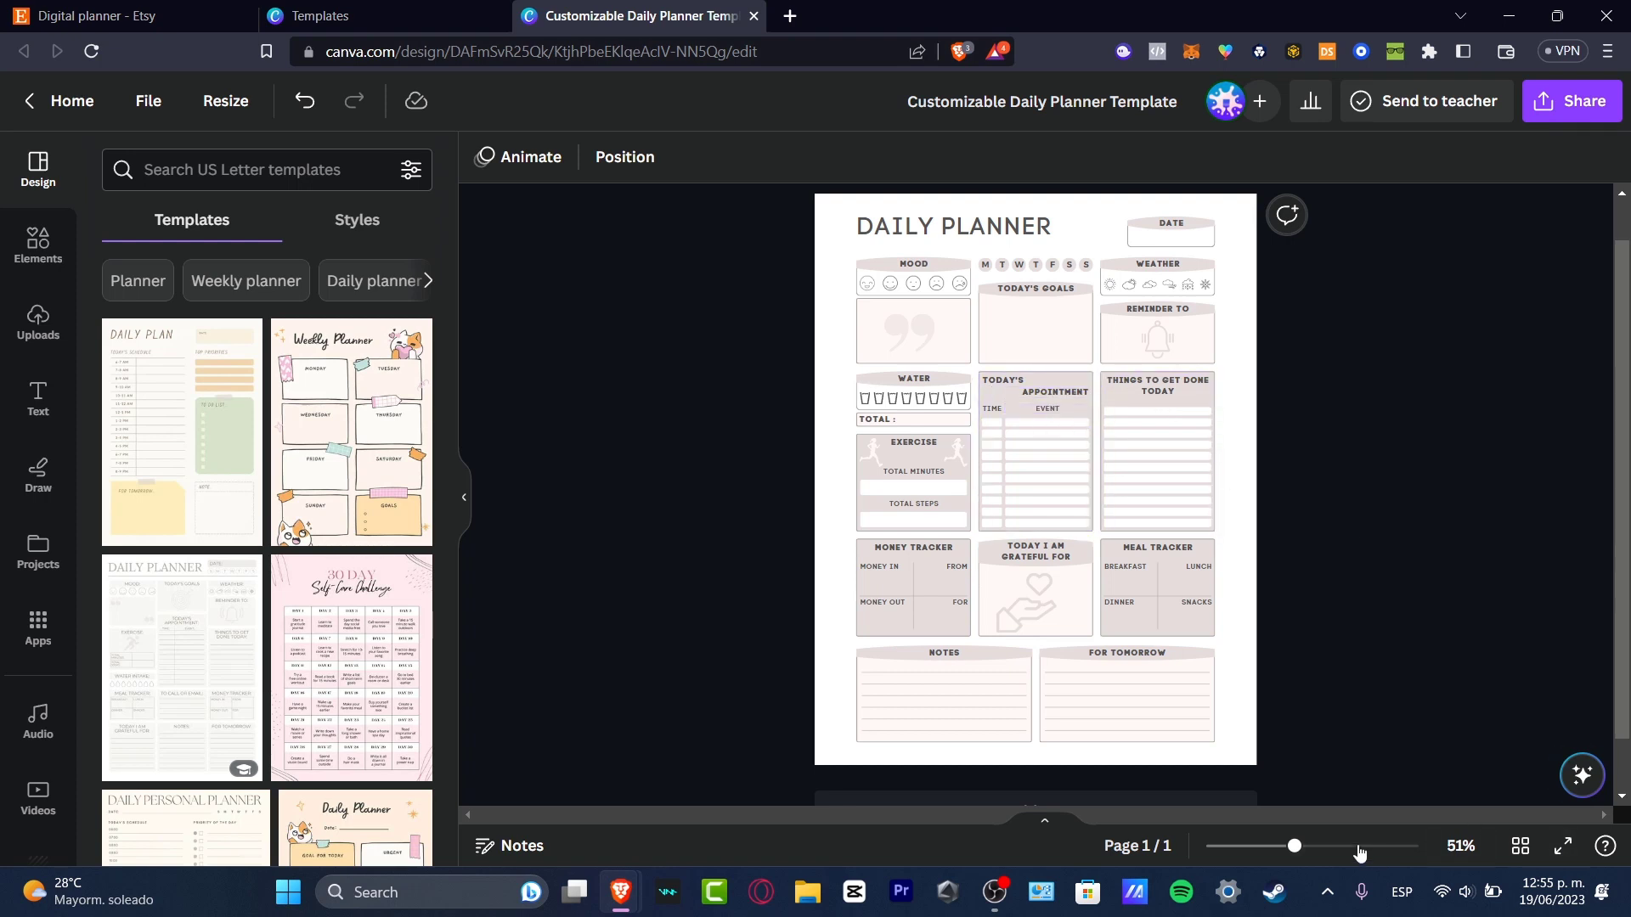
pyautogui.moveTo(1291, 852); pyautogui.dragTo(1314, 847)
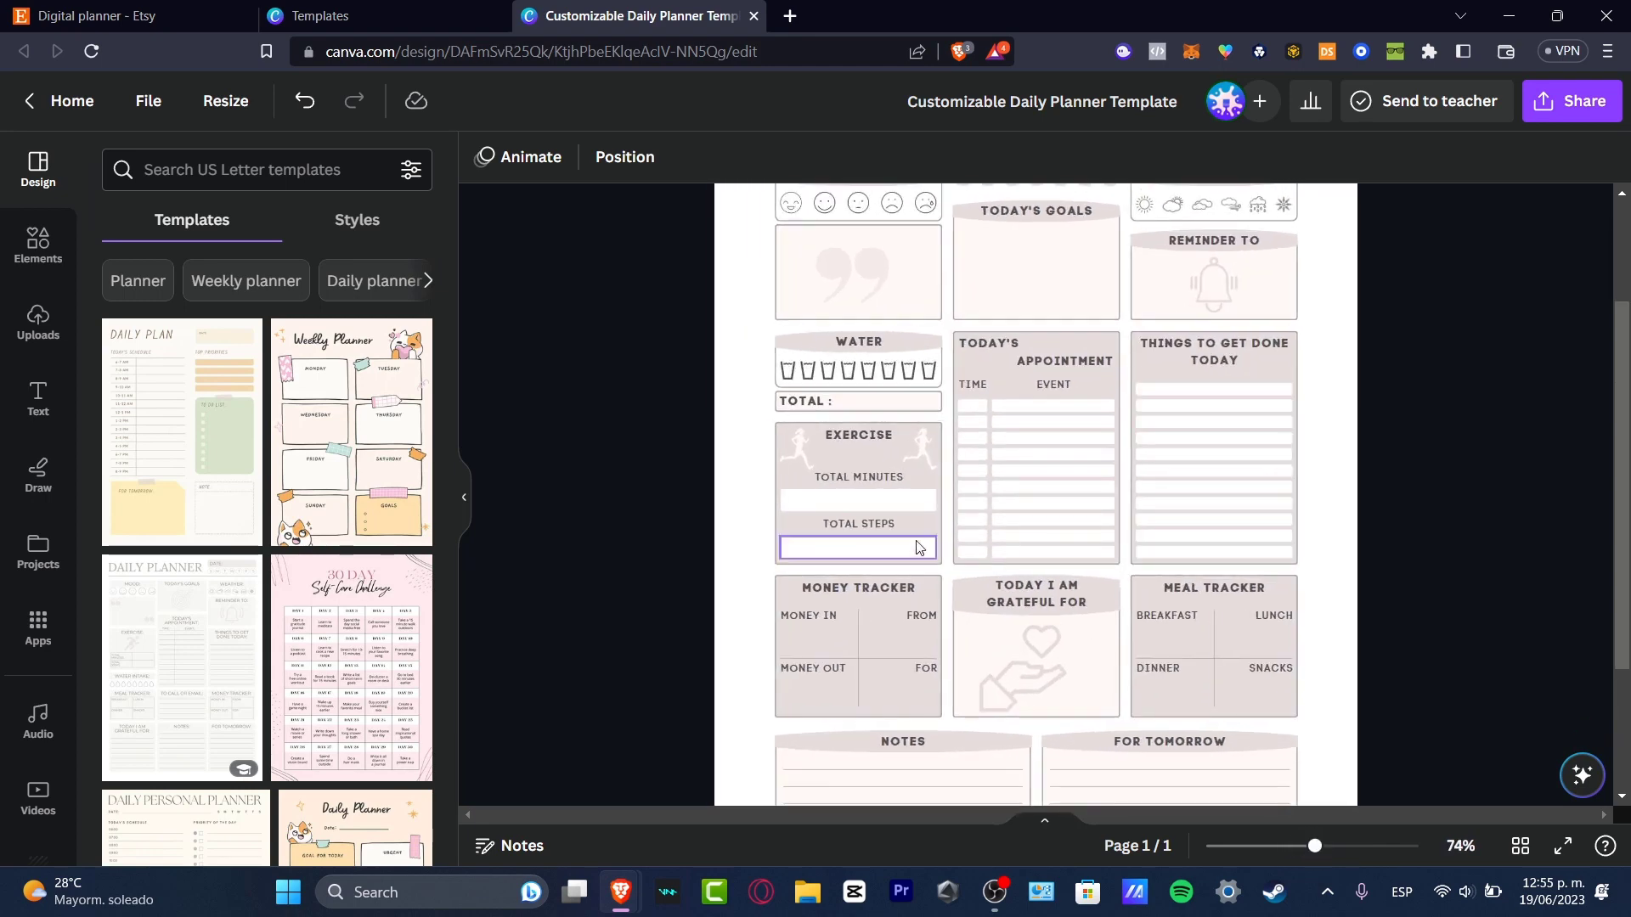
pyautogui.moveTo(664, 357); pyautogui.dragTo(934, 557)
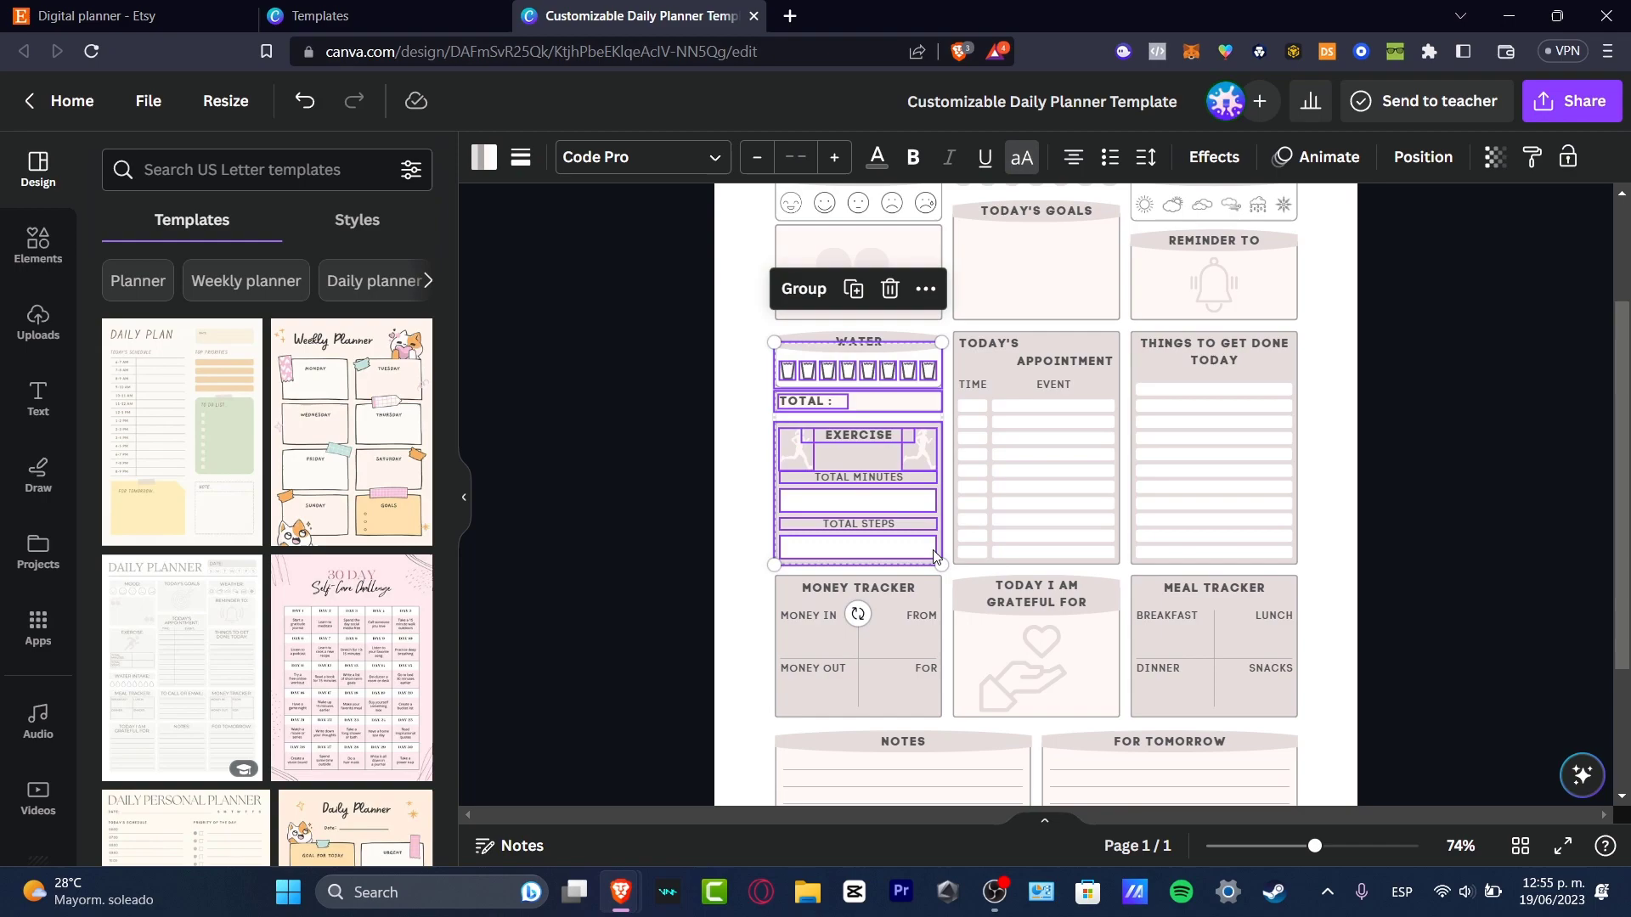
pyautogui.press('Delete')
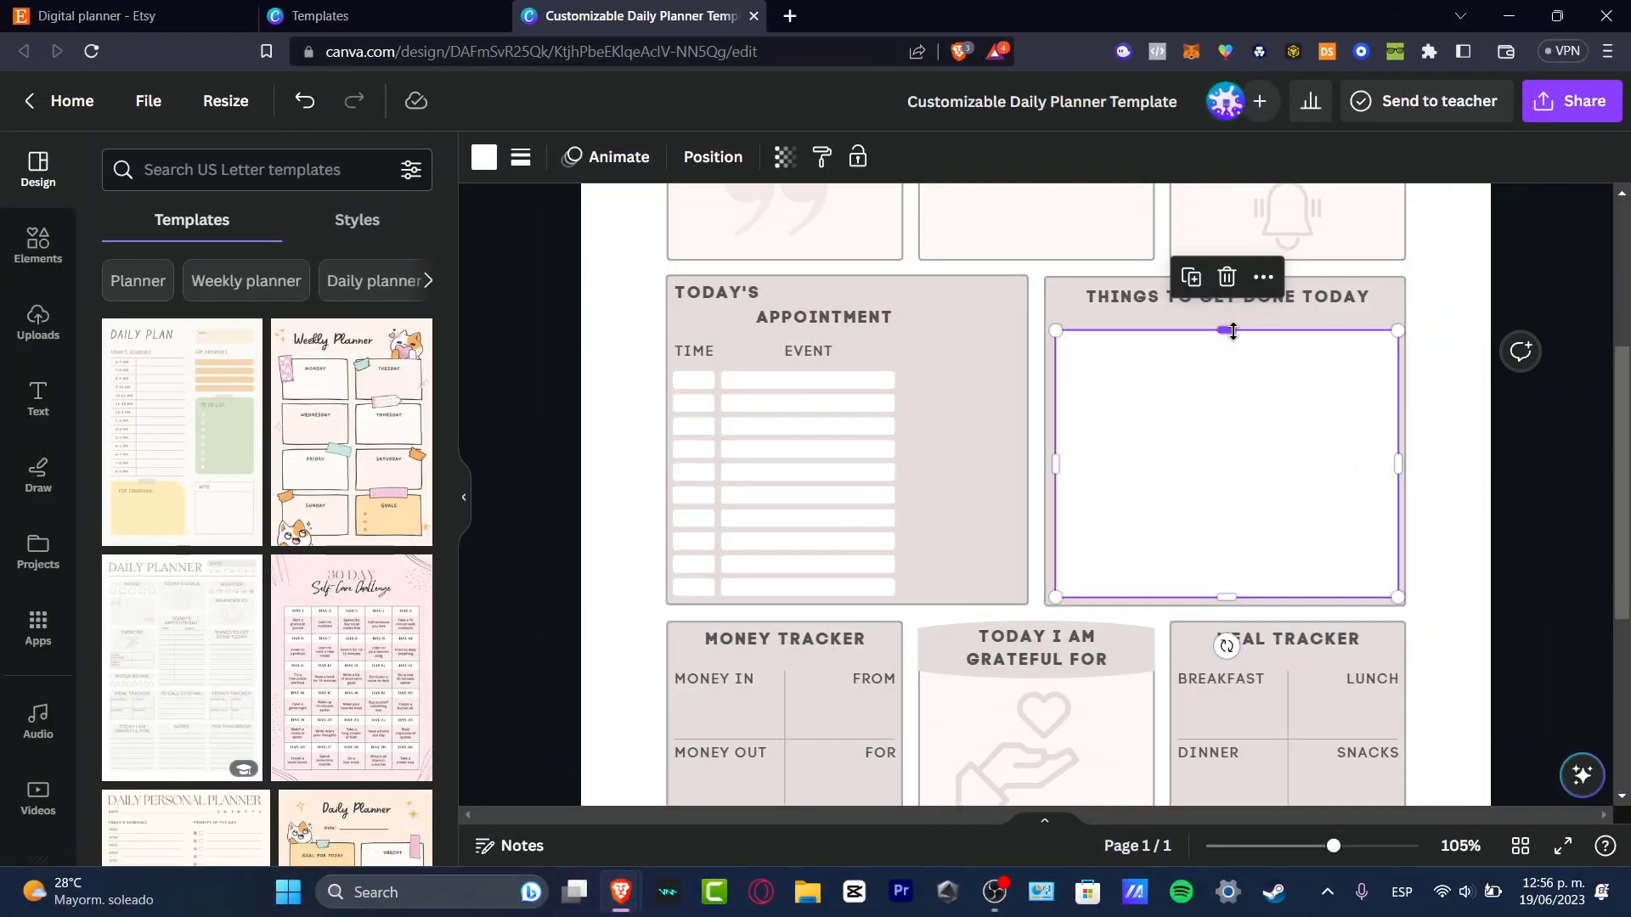
# - Stretch the white panel over Things to Get Done Today and delete the Reminder To bell
pyautogui.moveTo(1226, 328); pyautogui.dragTo(1229, 315)
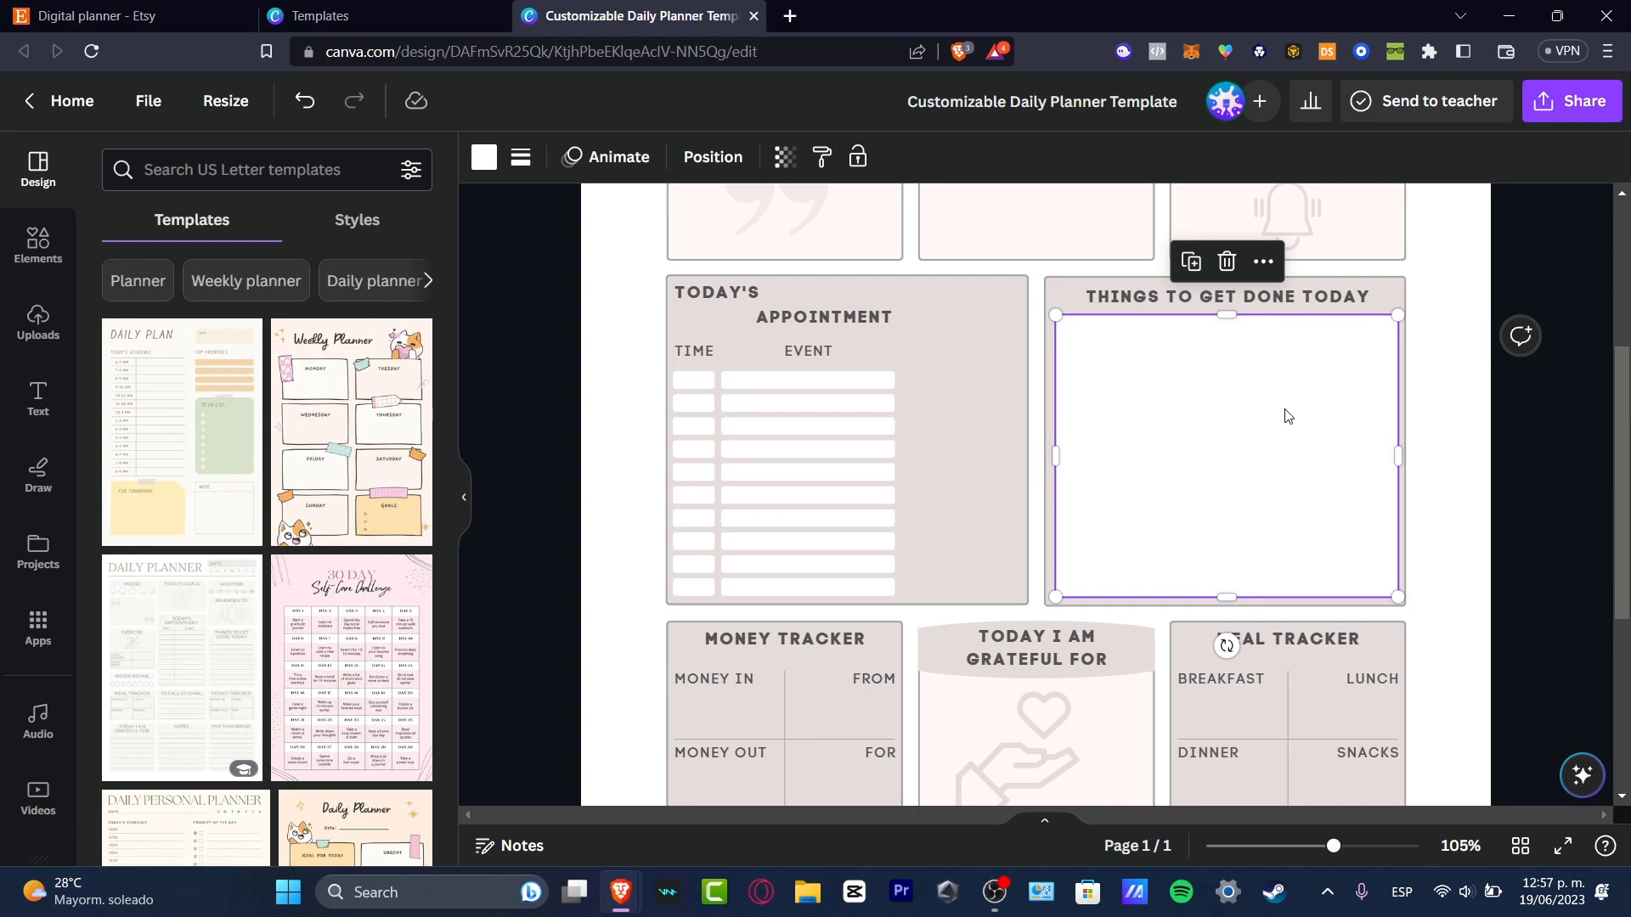
pyautogui.scroll(5, 1342, 386)
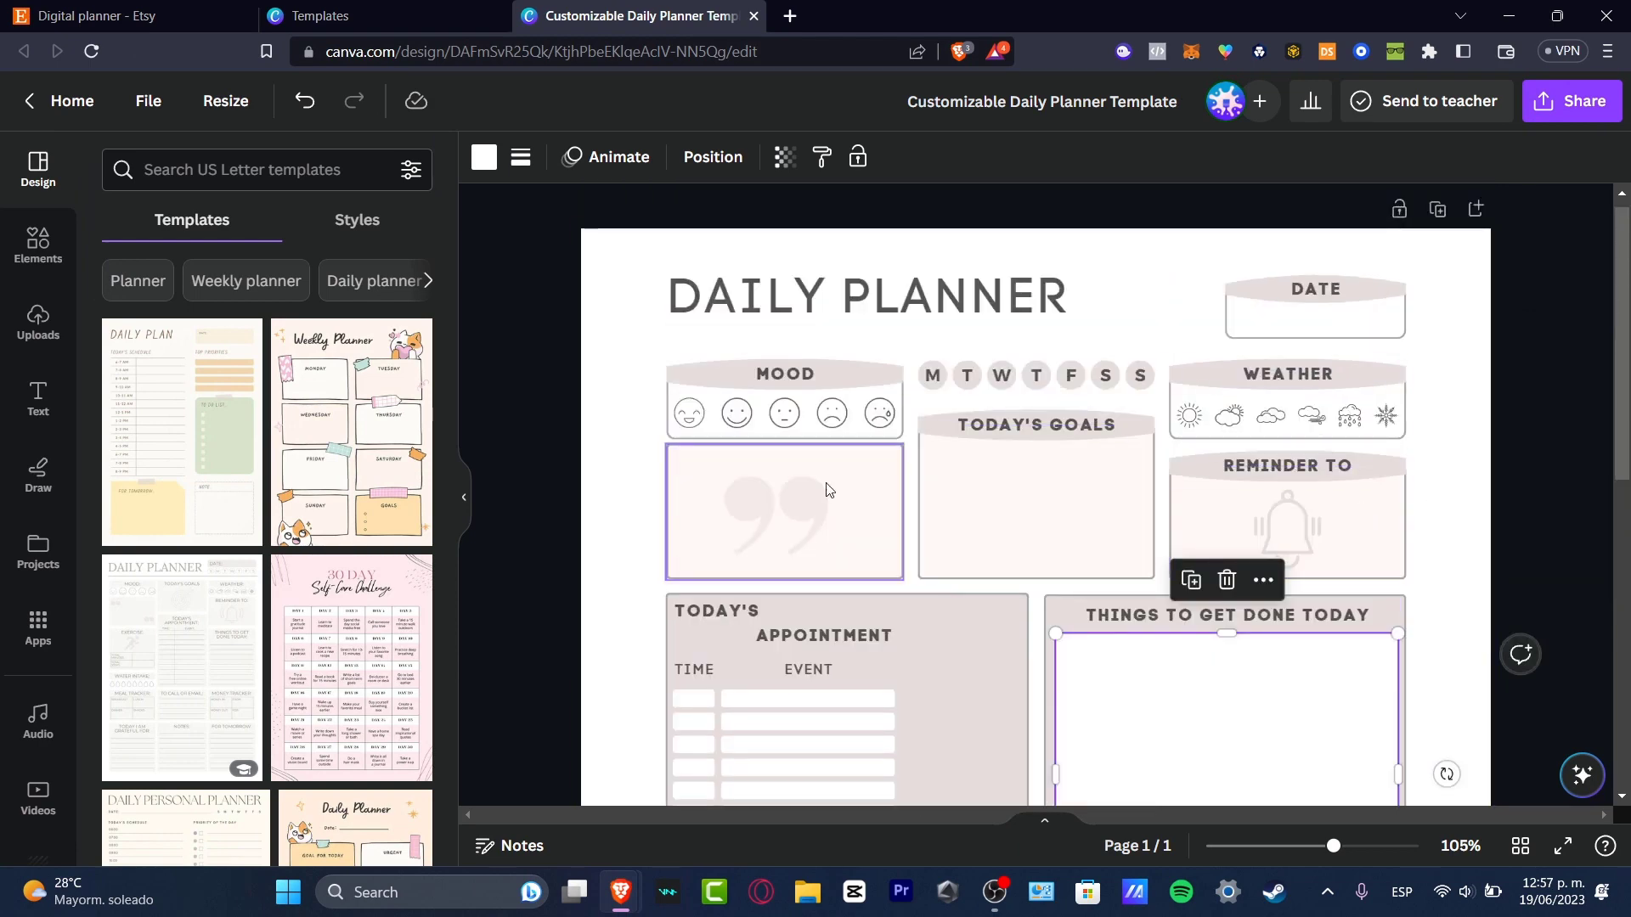
pyautogui.click(1543, 473)
pyautogui.click(1306, 522)
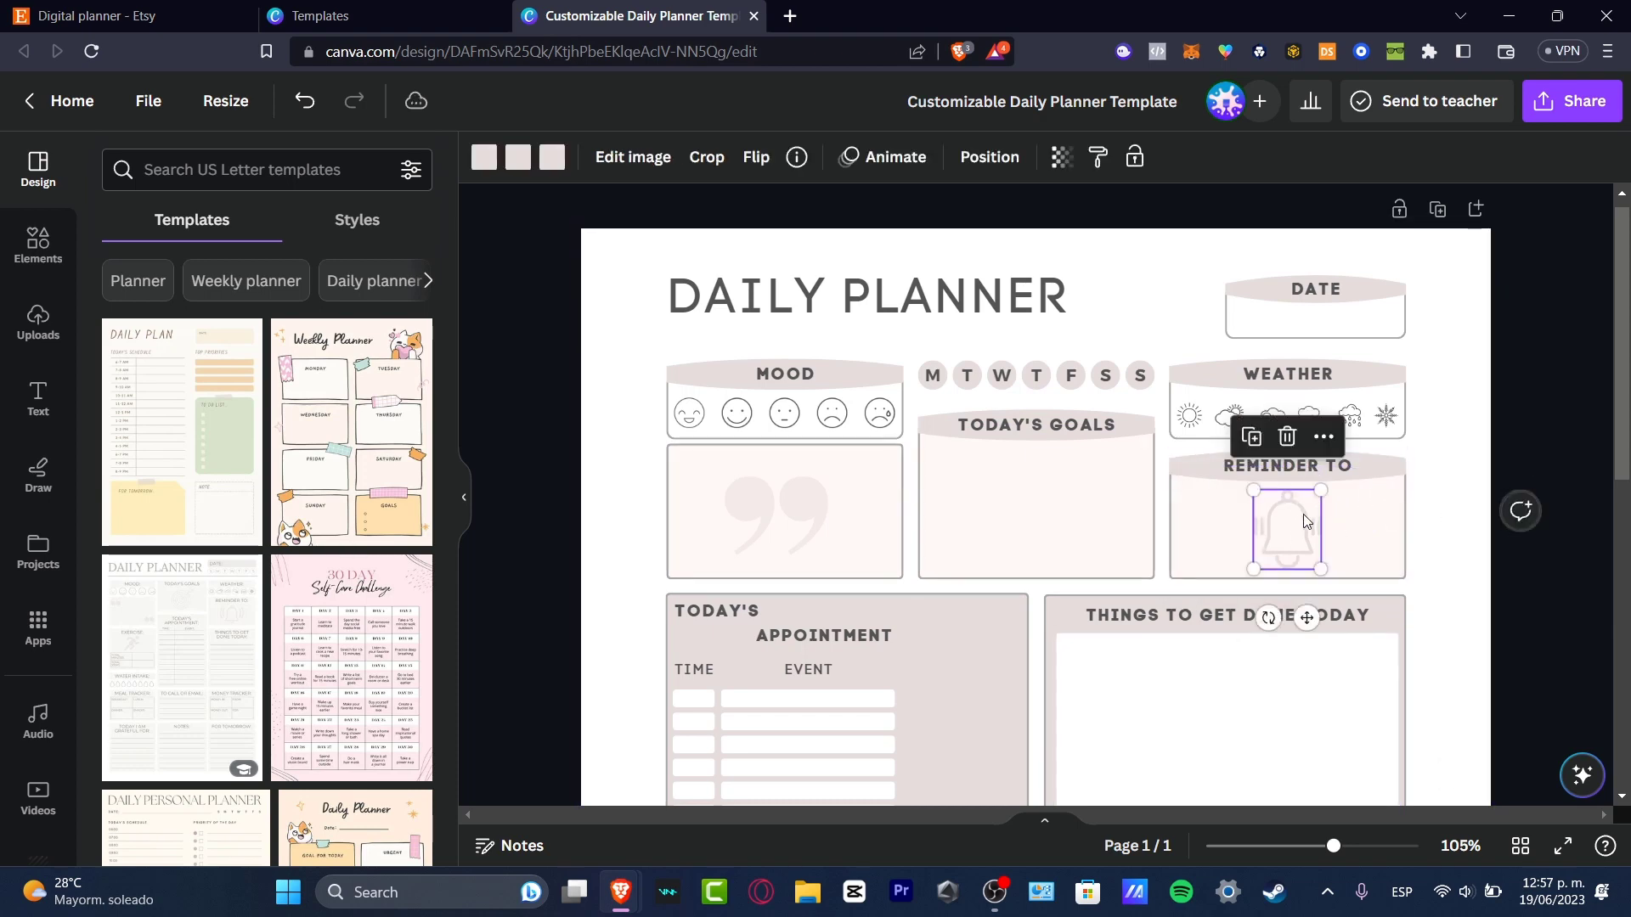
pyautogui.press('Delete')
# - Search Elements for 'bell' and add the yellow 3D bell with a red badge
pyautogui.click(39, 247)
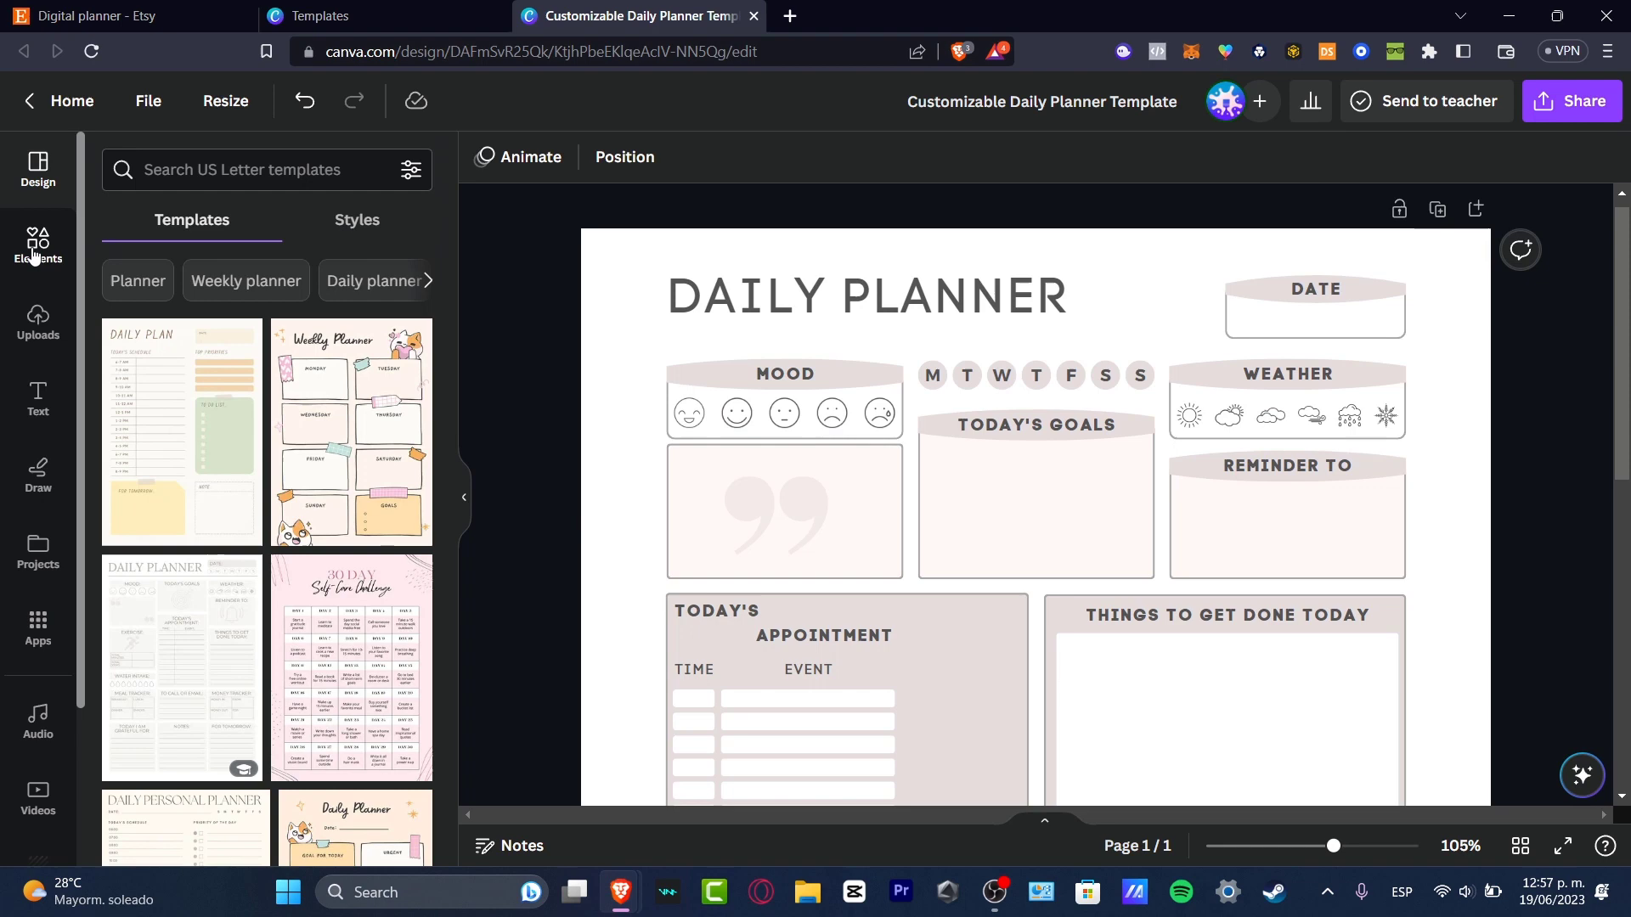
pyautogui.click(269, 169)
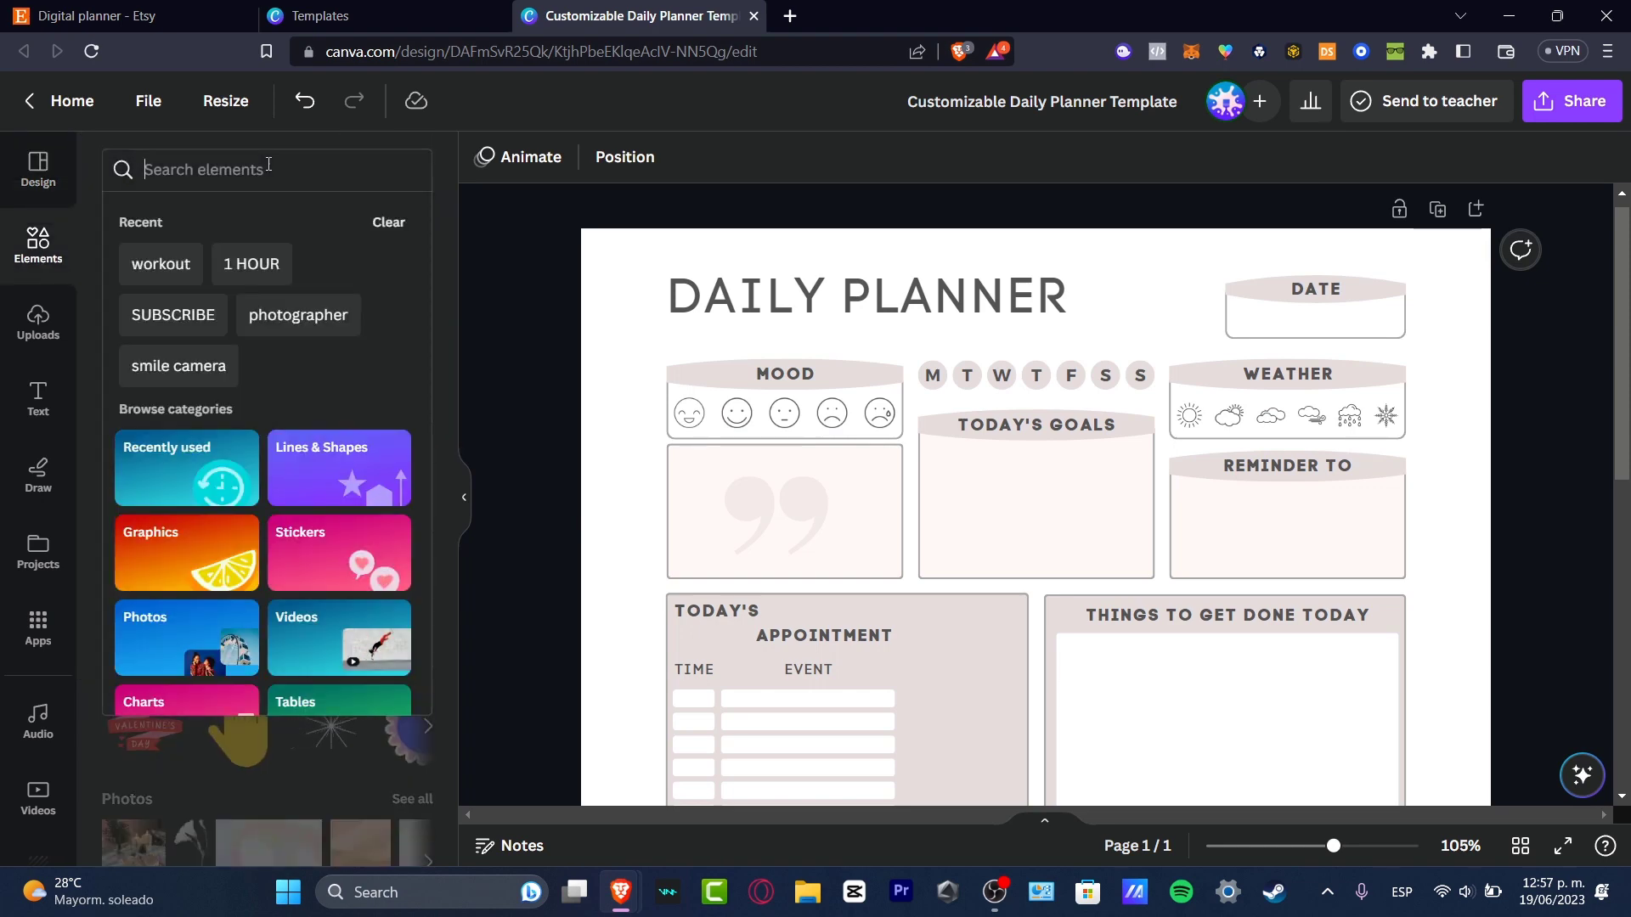
pyautogui.write('bell')
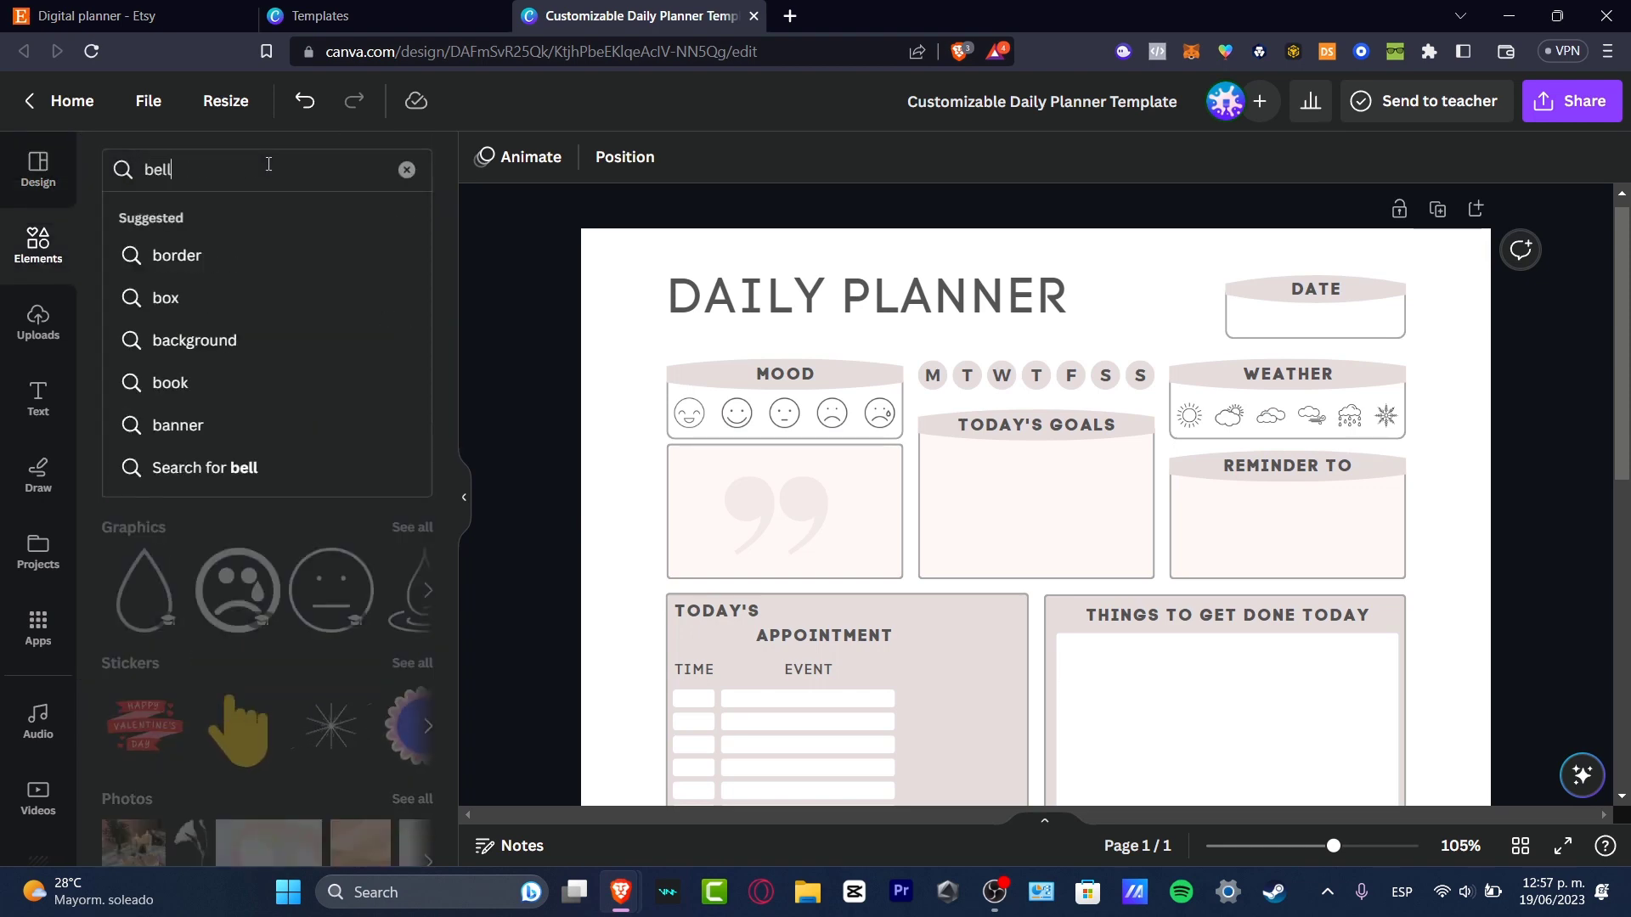
pyautogui.press('Return')
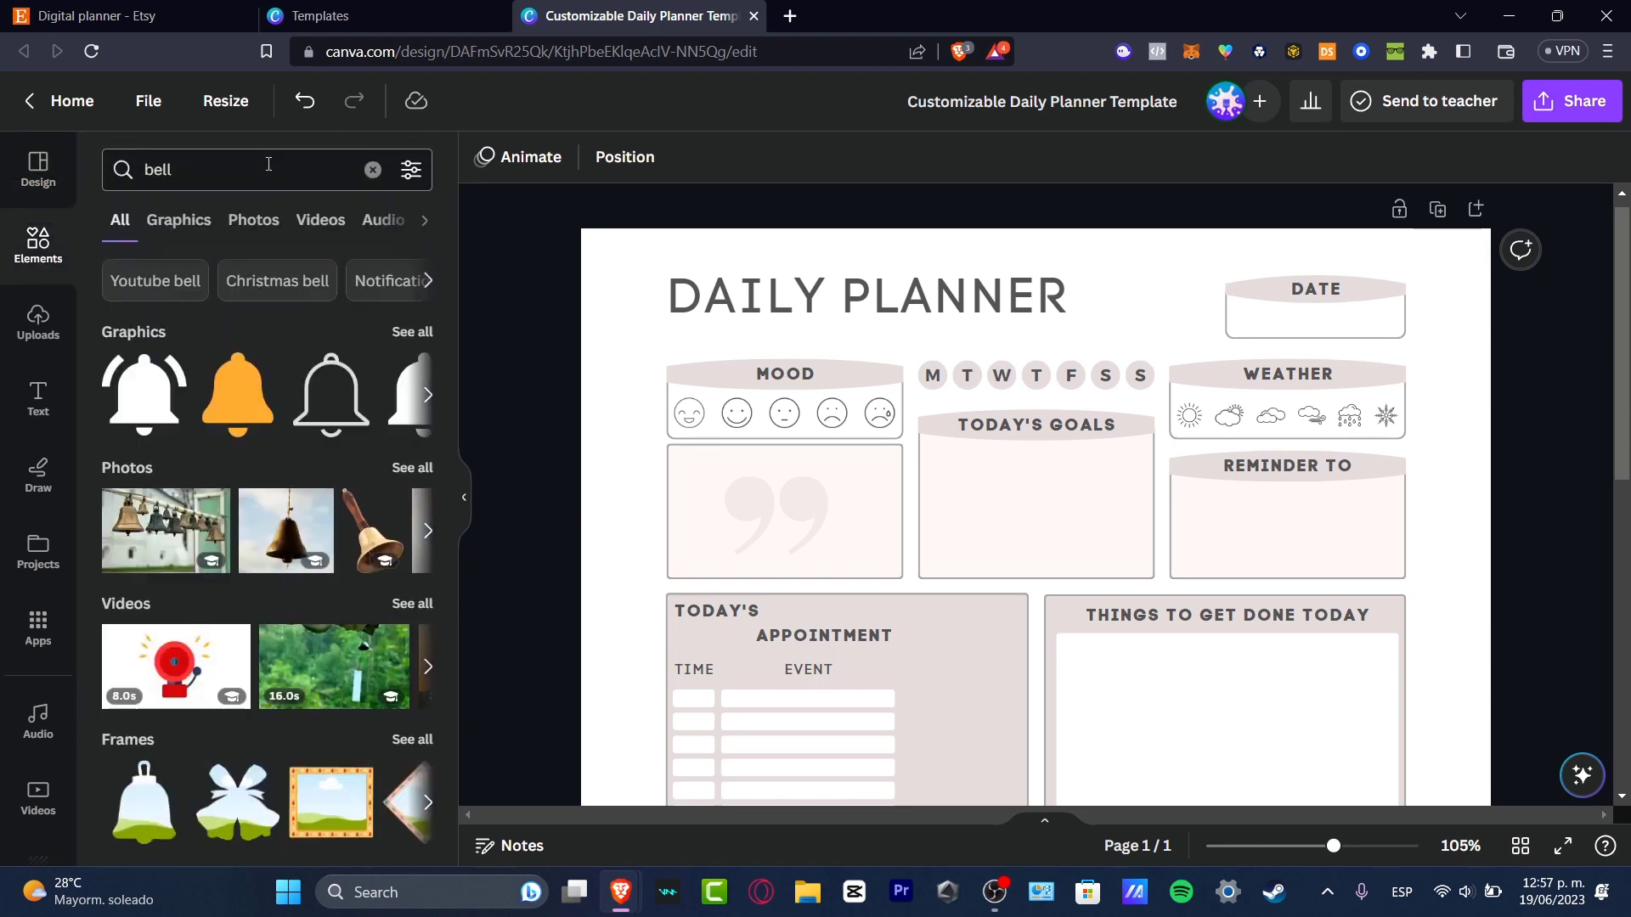
pyautogui.click(397, 331)
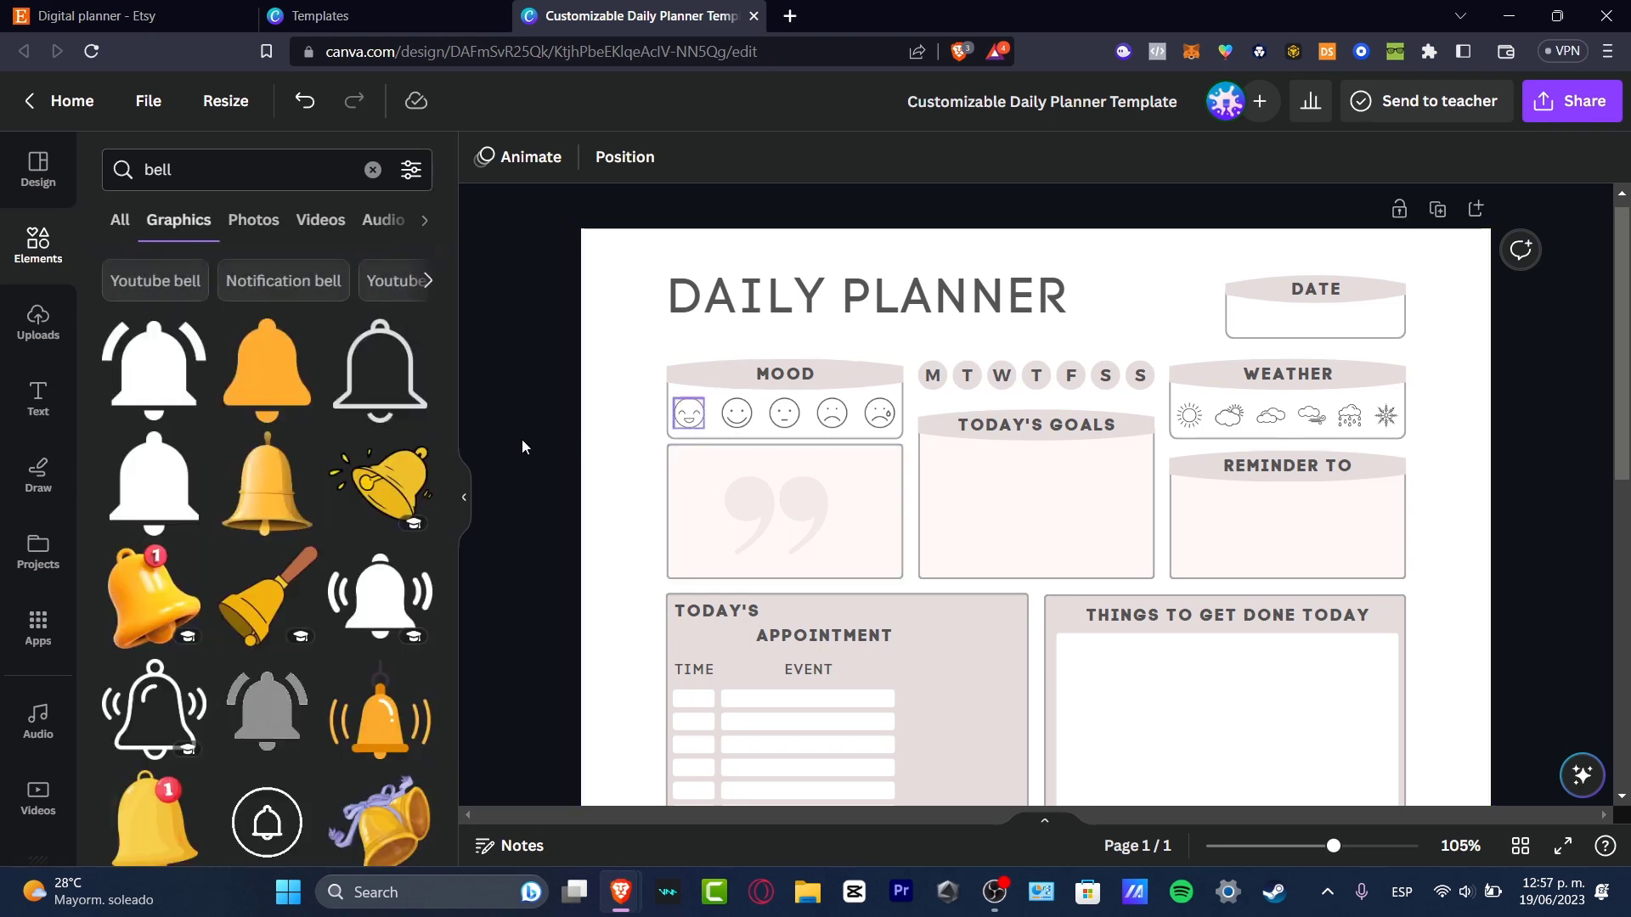
pyautogui.click(170, 584)
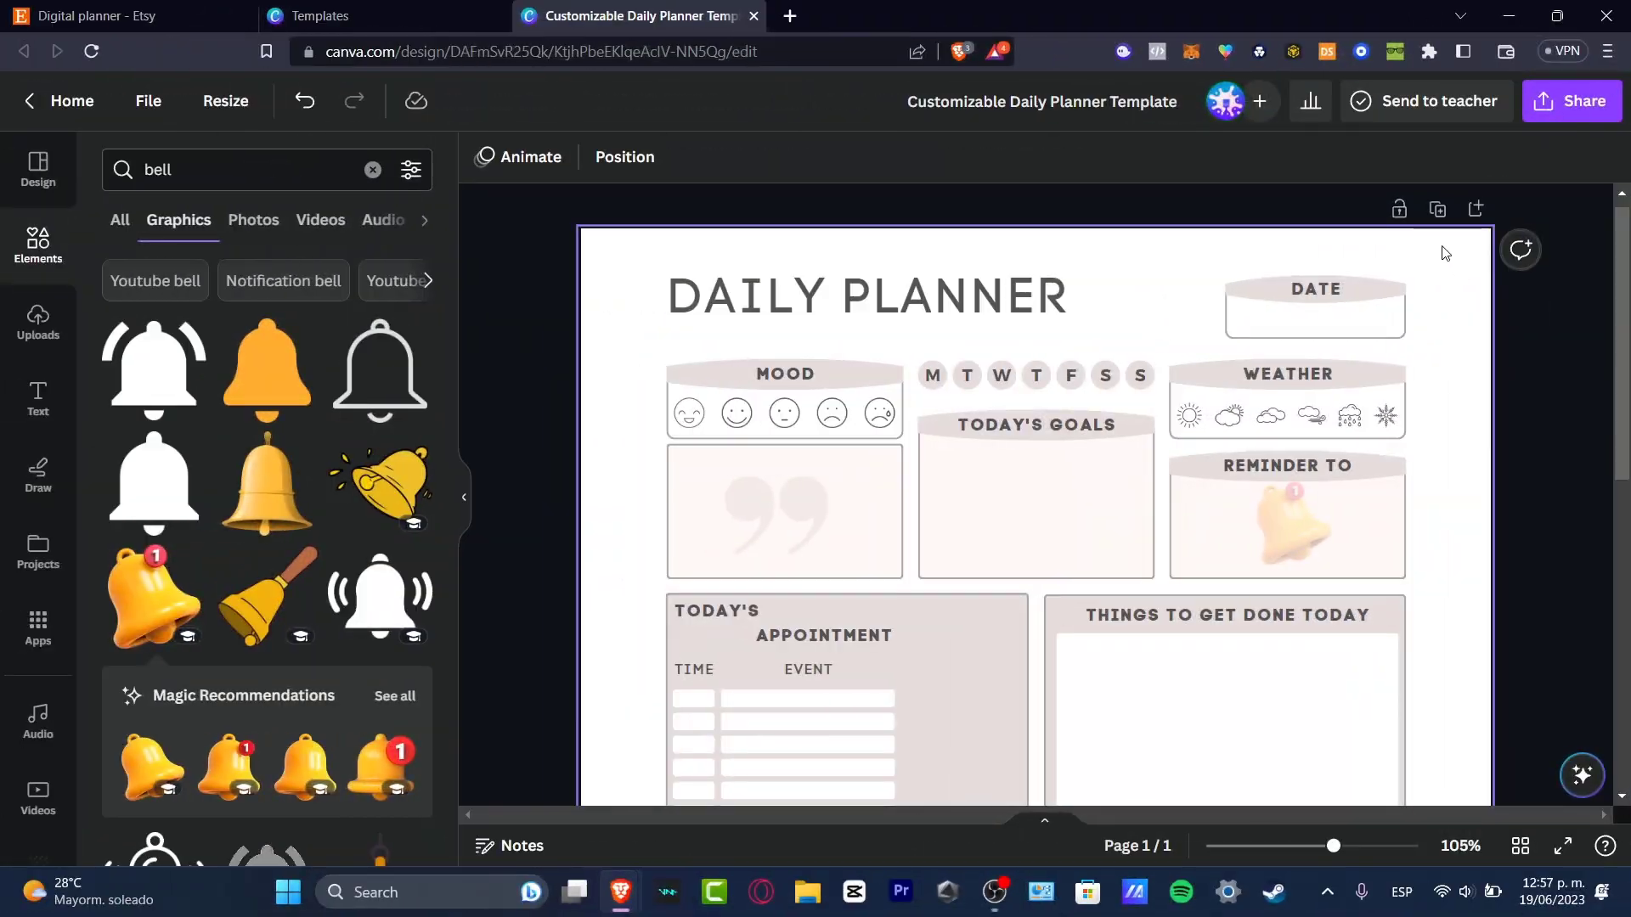
# - Add a blank second page and zoom out to 29% so both pages show
pyautogui.click(1475, 209)
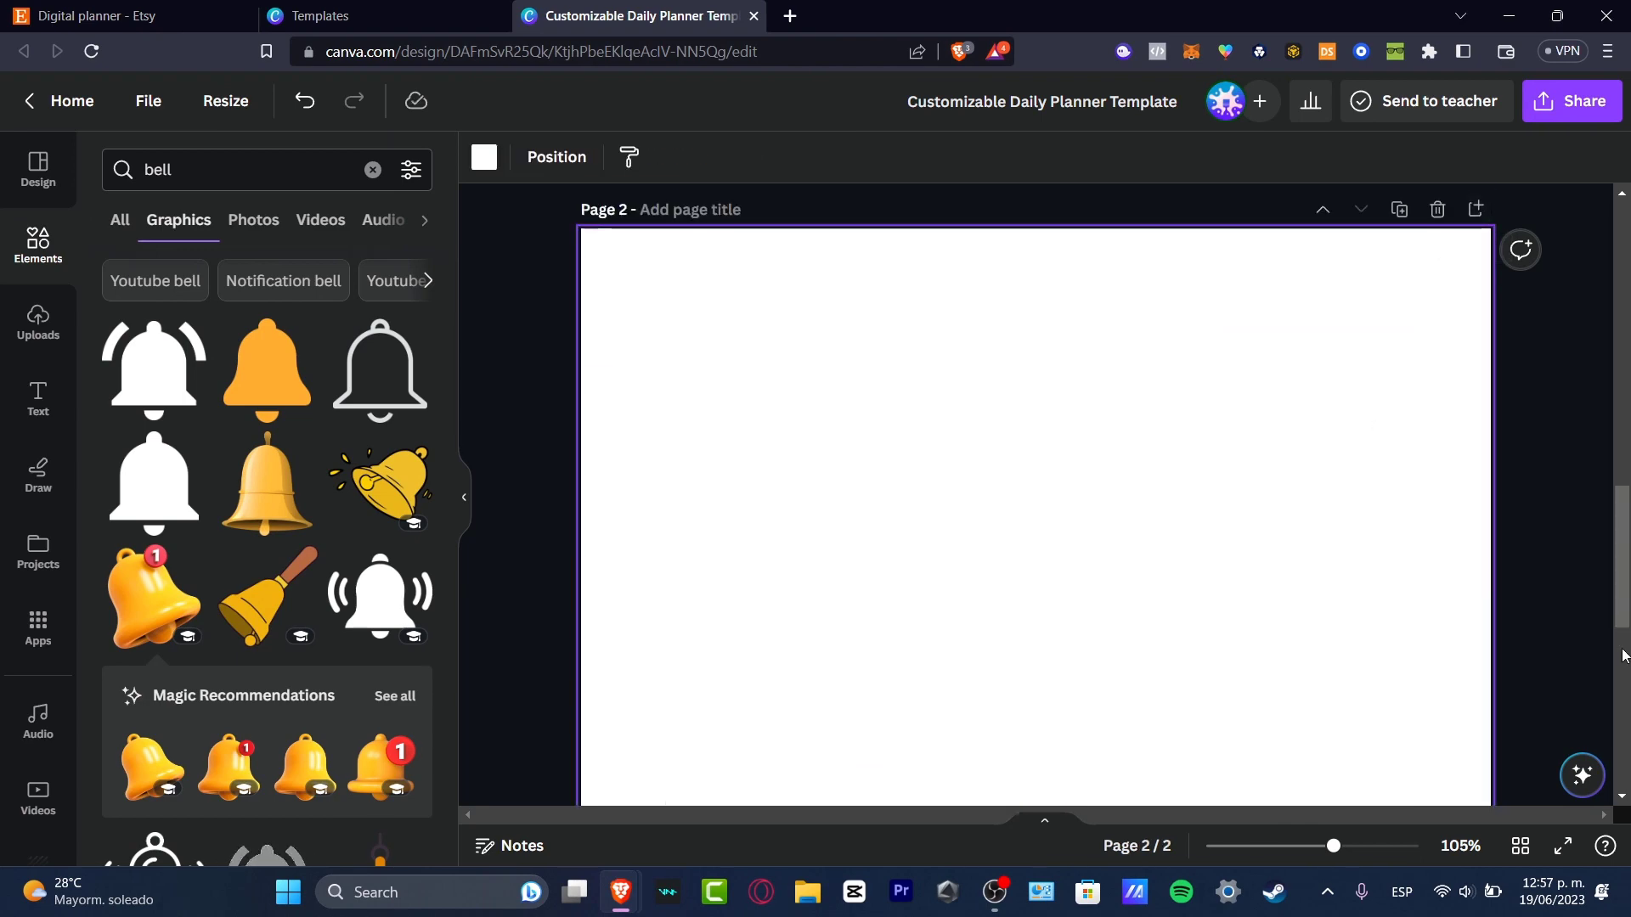
pyautogui.moveTo(1622, 582); pyautogui.dragTo(1622, 255)
pyautogui.scroll(-15, 1495, 746)
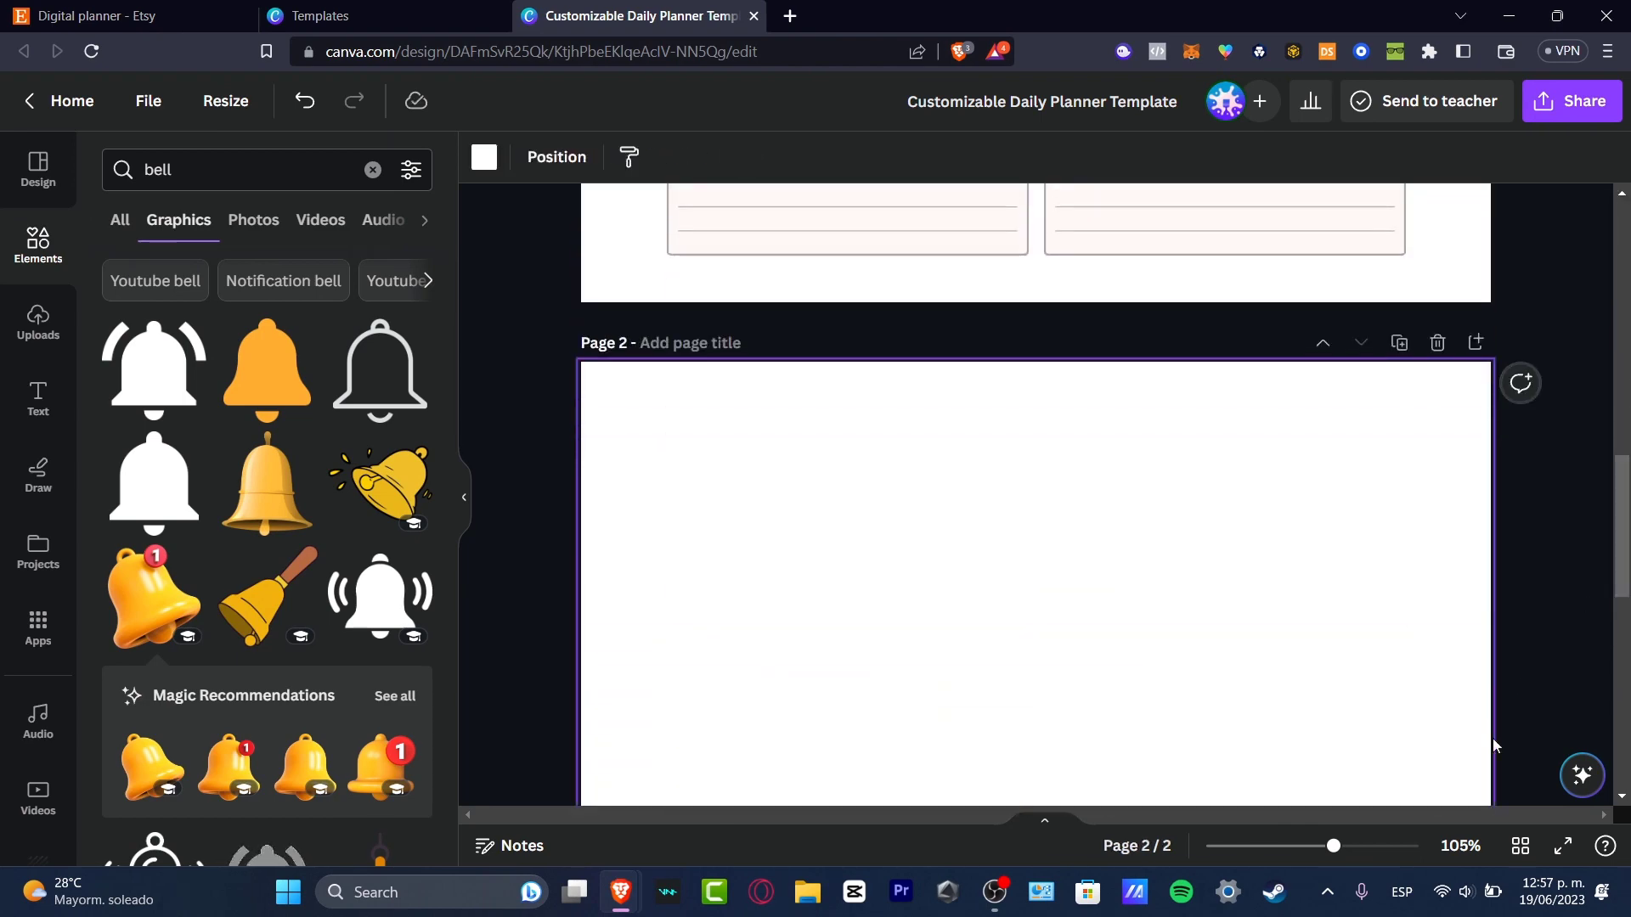
pyautogui.moveTo(1323, 847); pyautogui.dragTo(1253, 848)
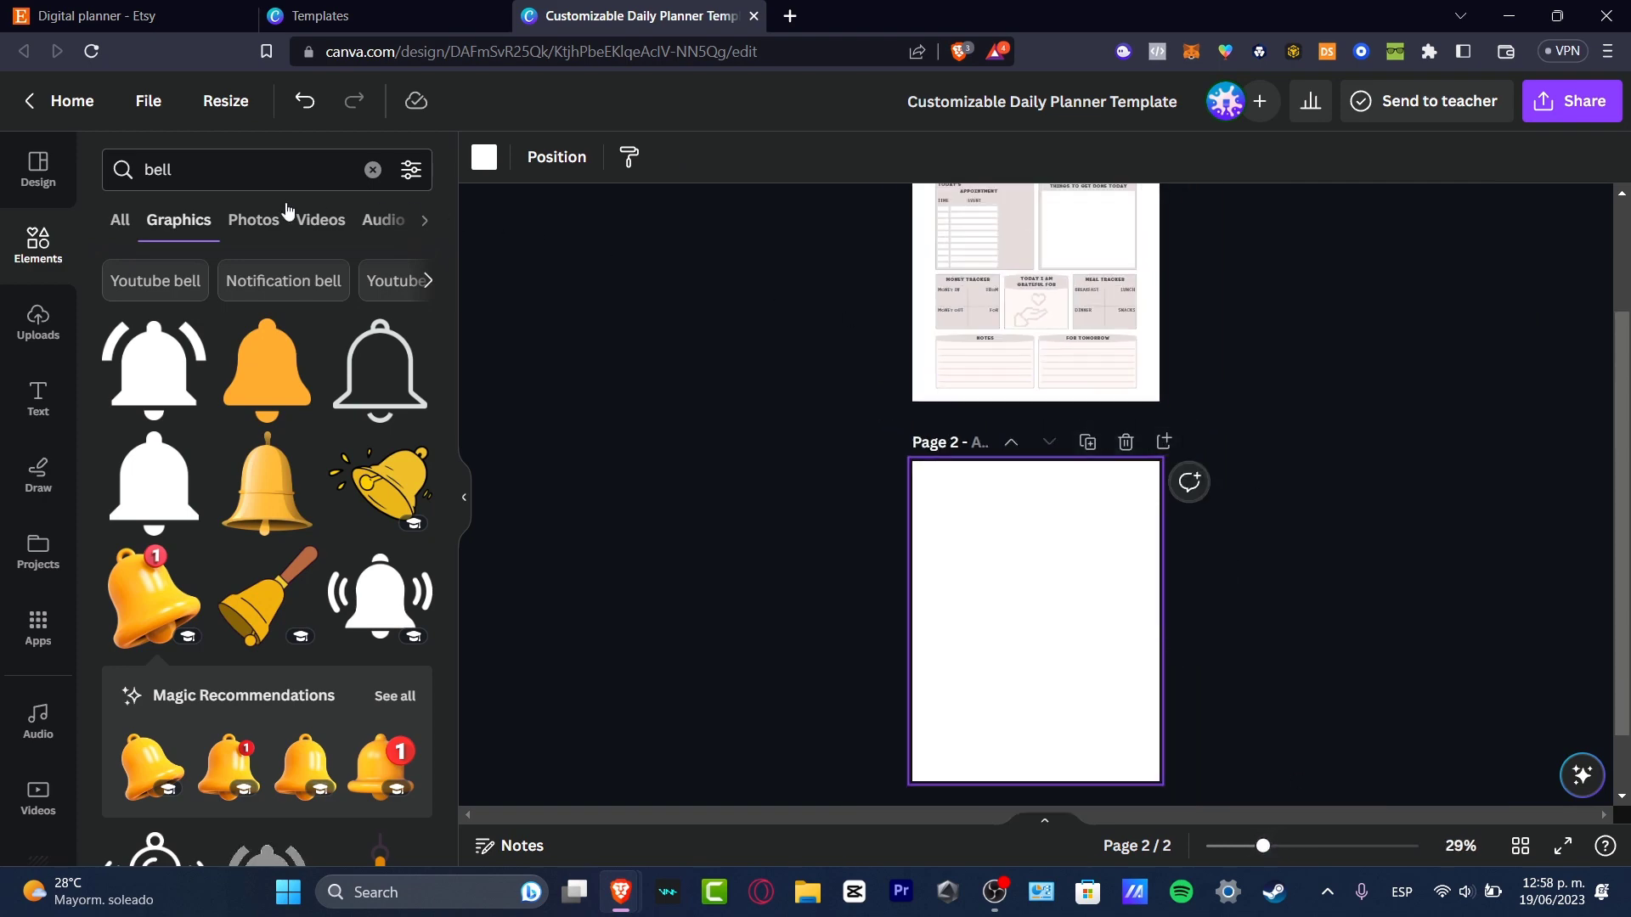
pyautogui.click(38, 167)
pyautogui.click(267, 167)
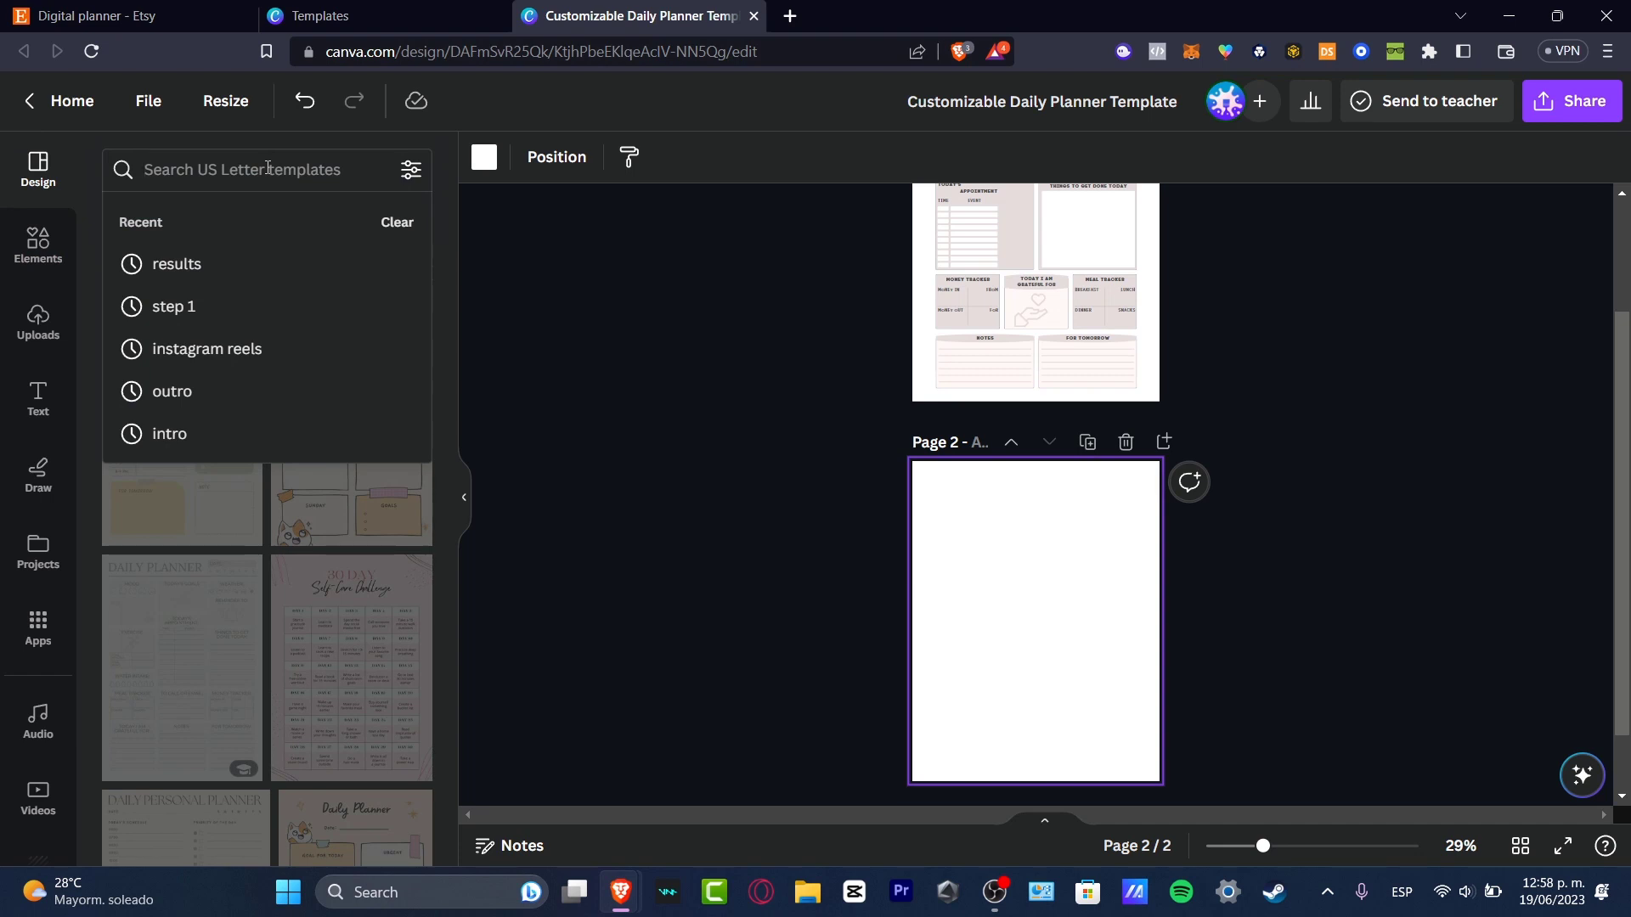
# - Search Design templates for 'weekly planner' and scroll the results
pyautogui.write('digita')
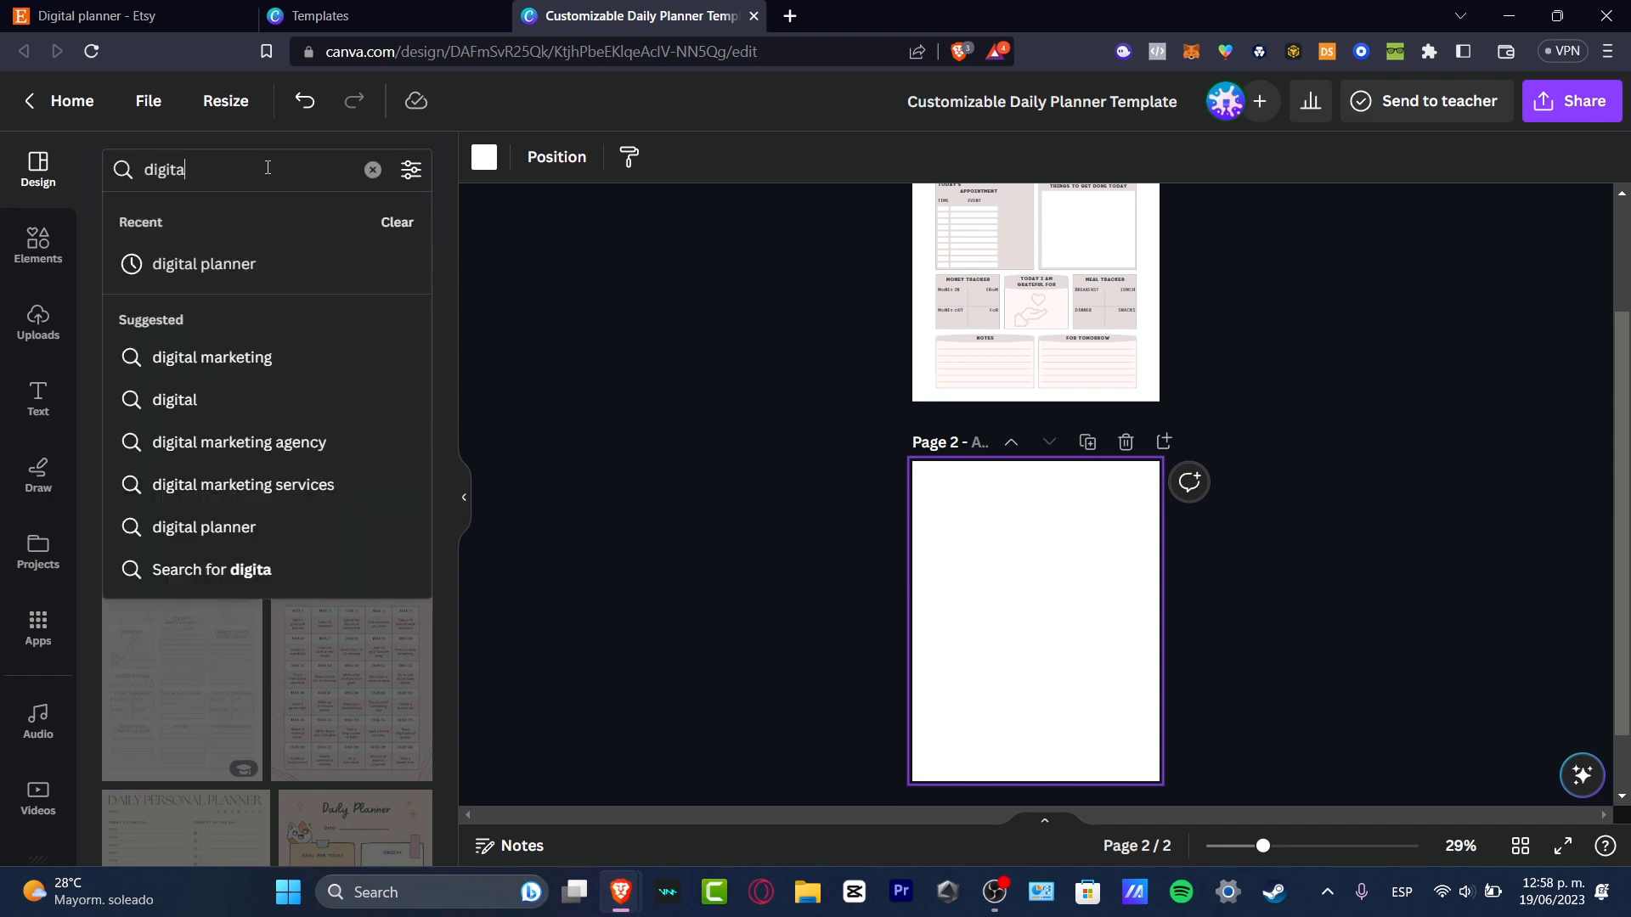
pyautogui.write('l plann')
pyautogui.press('BackSpace')
pyautogui.press('BackSpace')
pyautogui.press('BackSpace')
pyautogui.press('BackSpace')
pyautogui.press('BackSpace')
pyautogui.press('BackSpace')
pyautogui.press('BackSpace')
pyautogui.press('BackSpace')
pyautogui.press('BackSpace')
pyautogui.press('BackSpace')
pyautogui.press('BackSpace')
pyautogui.press('BackSpace')
pyautogui.press('BackSpace')
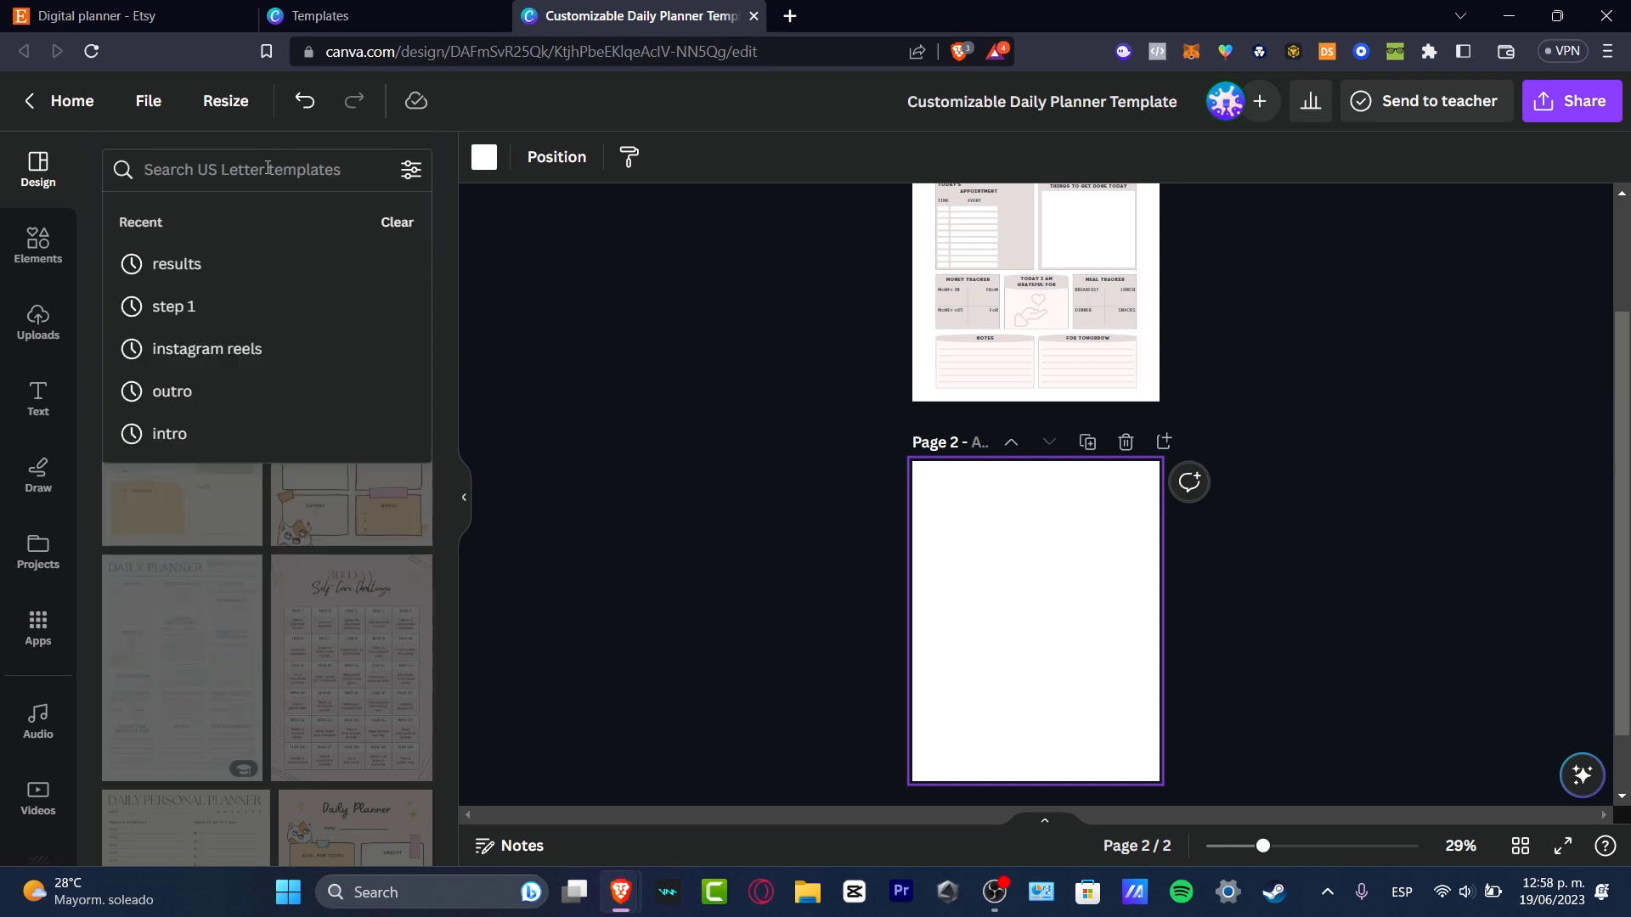
pyautogui.write('weekly planner')
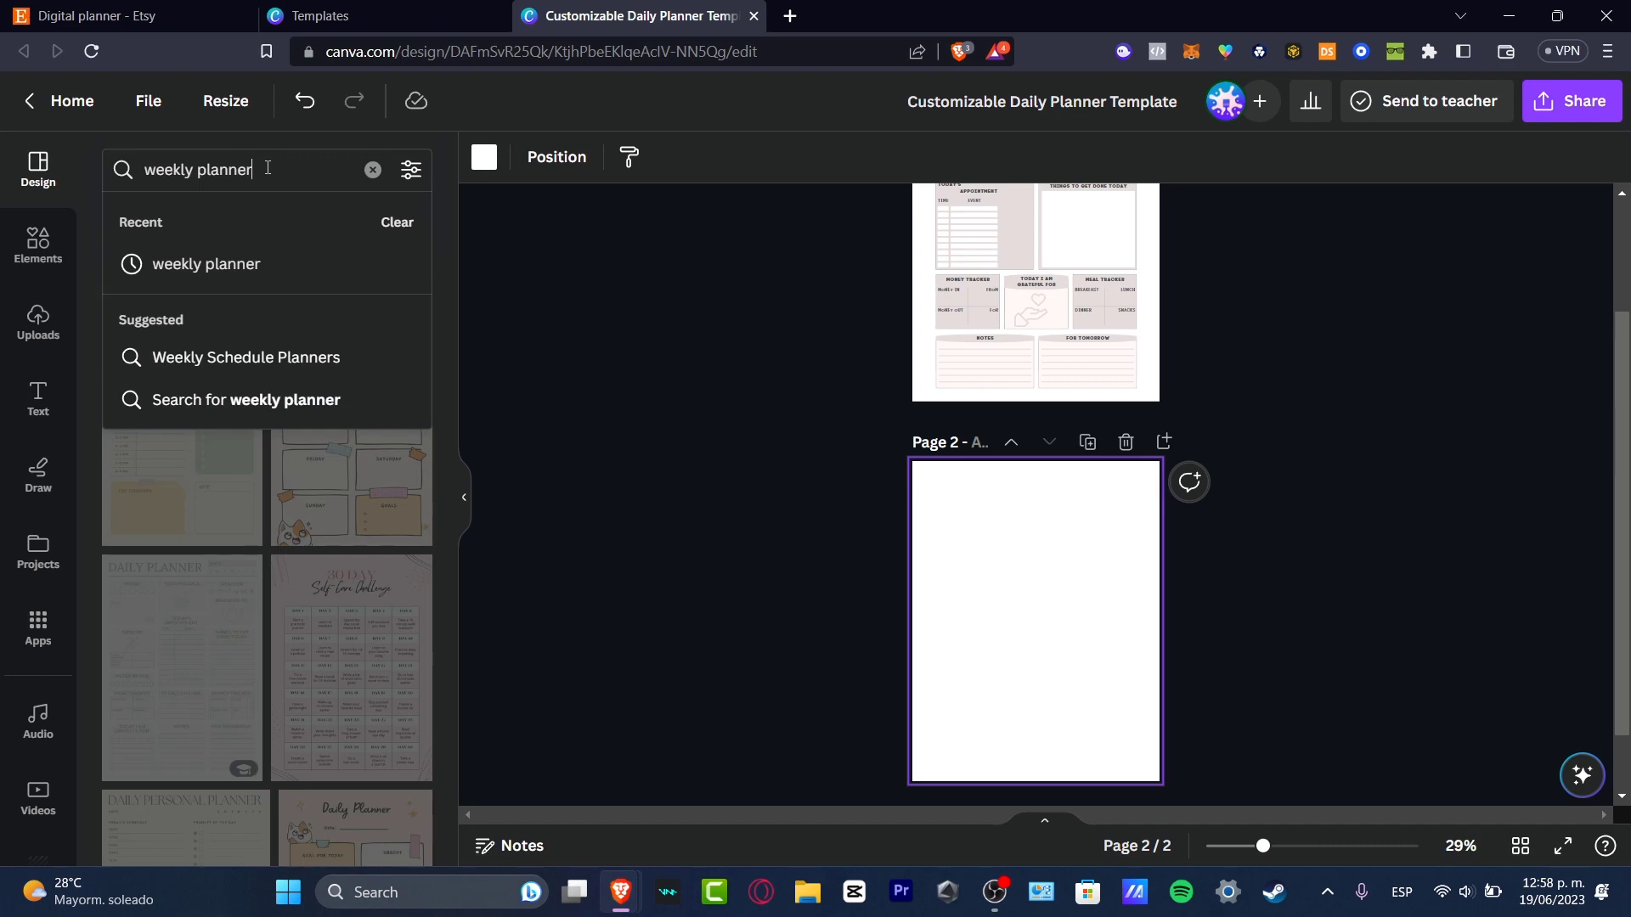
pyautogui.press('Return')
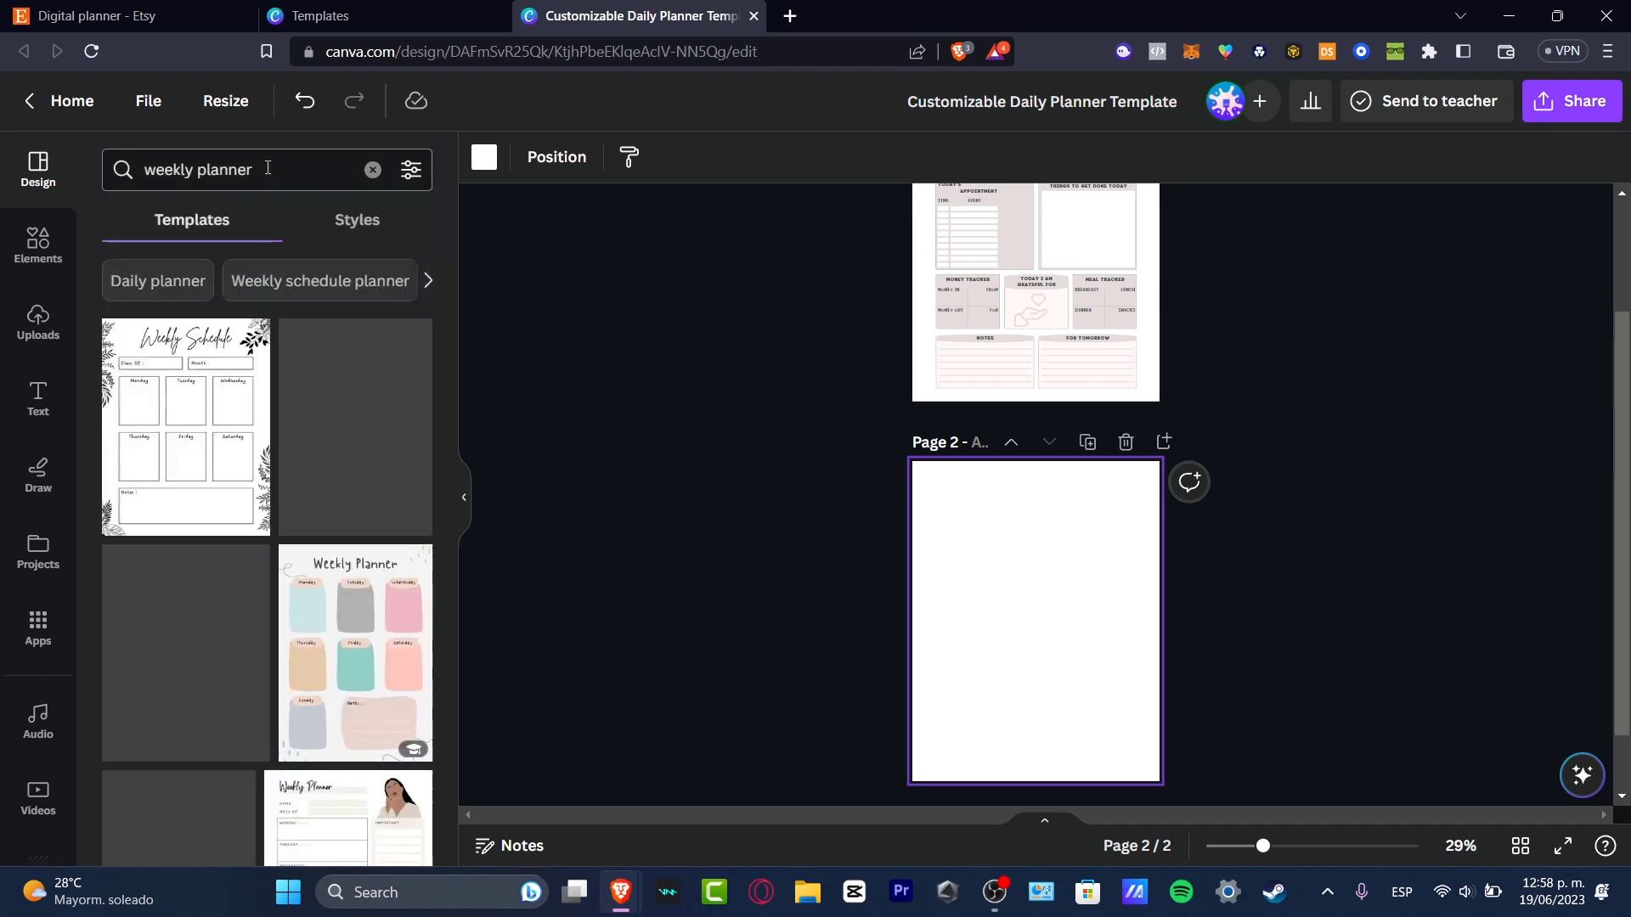
pyautogui.scroll(-4, 308, 563)
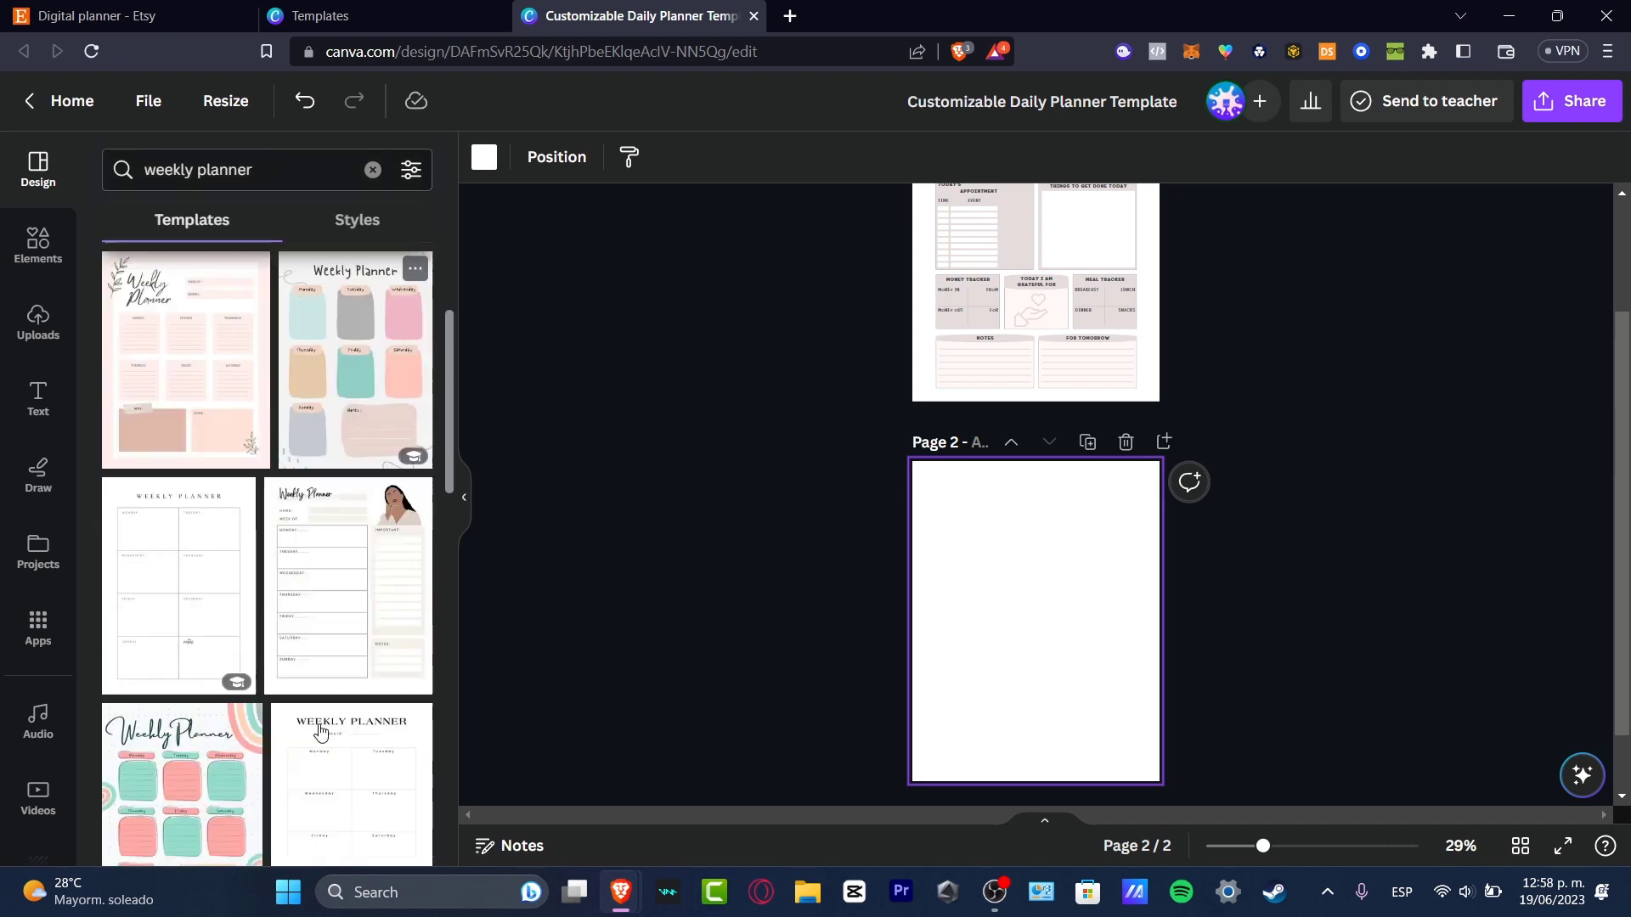
# - Apply the White Weekly Planner template to page 2 and set its text to Code Pro
pyautogui.click(159, 560)
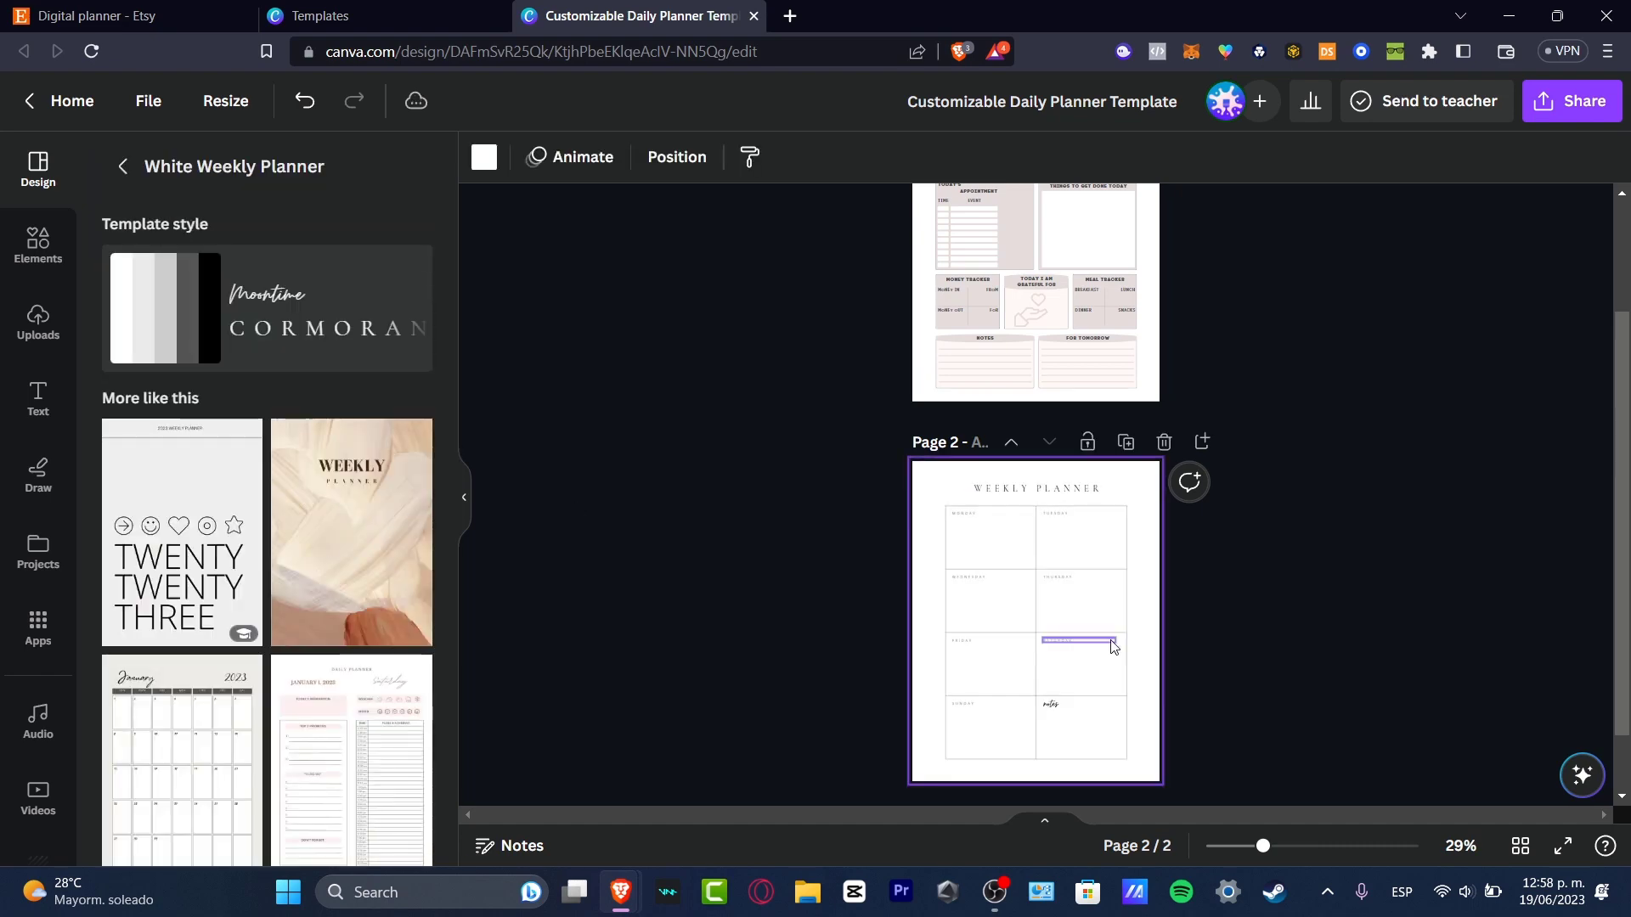
pyautogui.scroll(2, 1110, 648)
pyautogui.scroll(-3, 1071, 384)
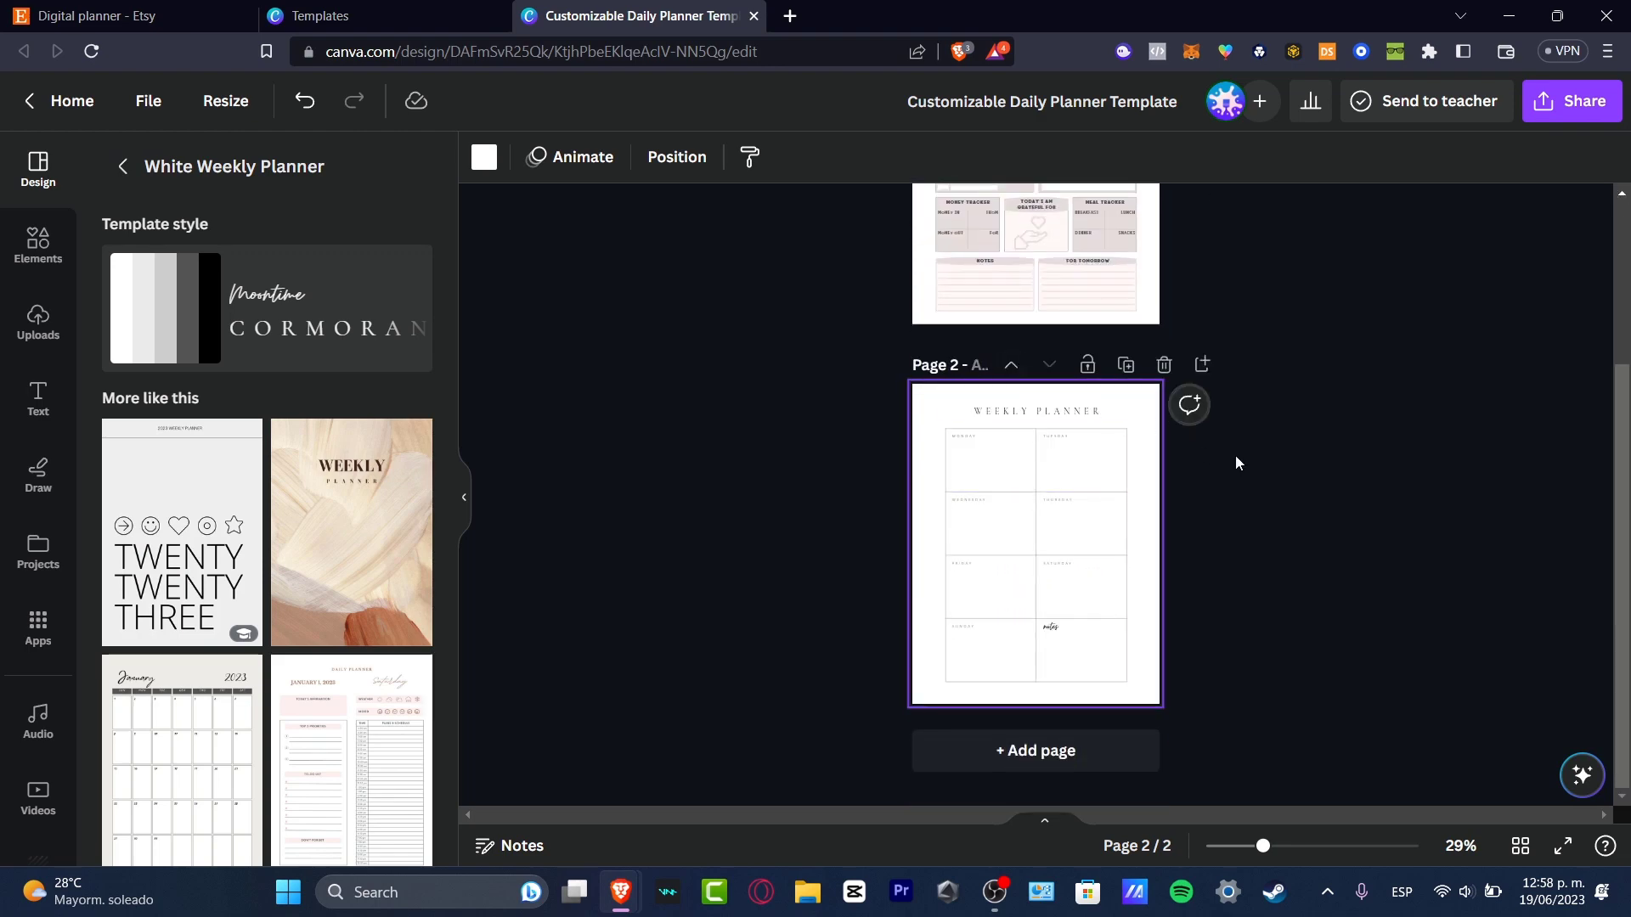
pyautogui.moveTo(1308, 407); pyautogui.dragTo(814, 680)
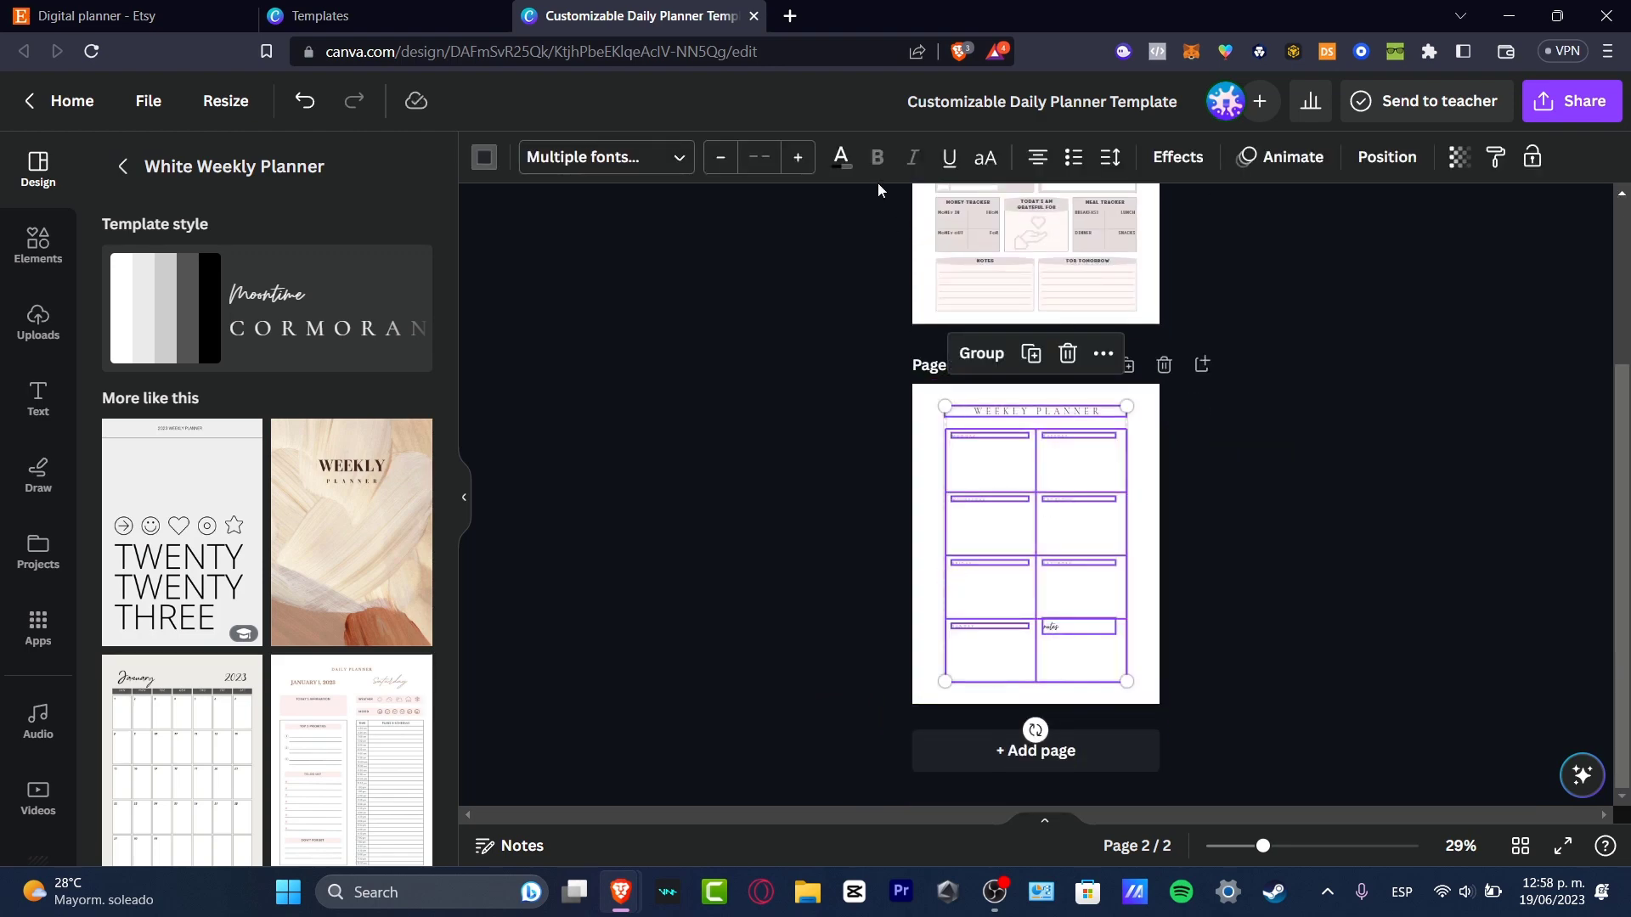
pyautogui.click(603, 157)
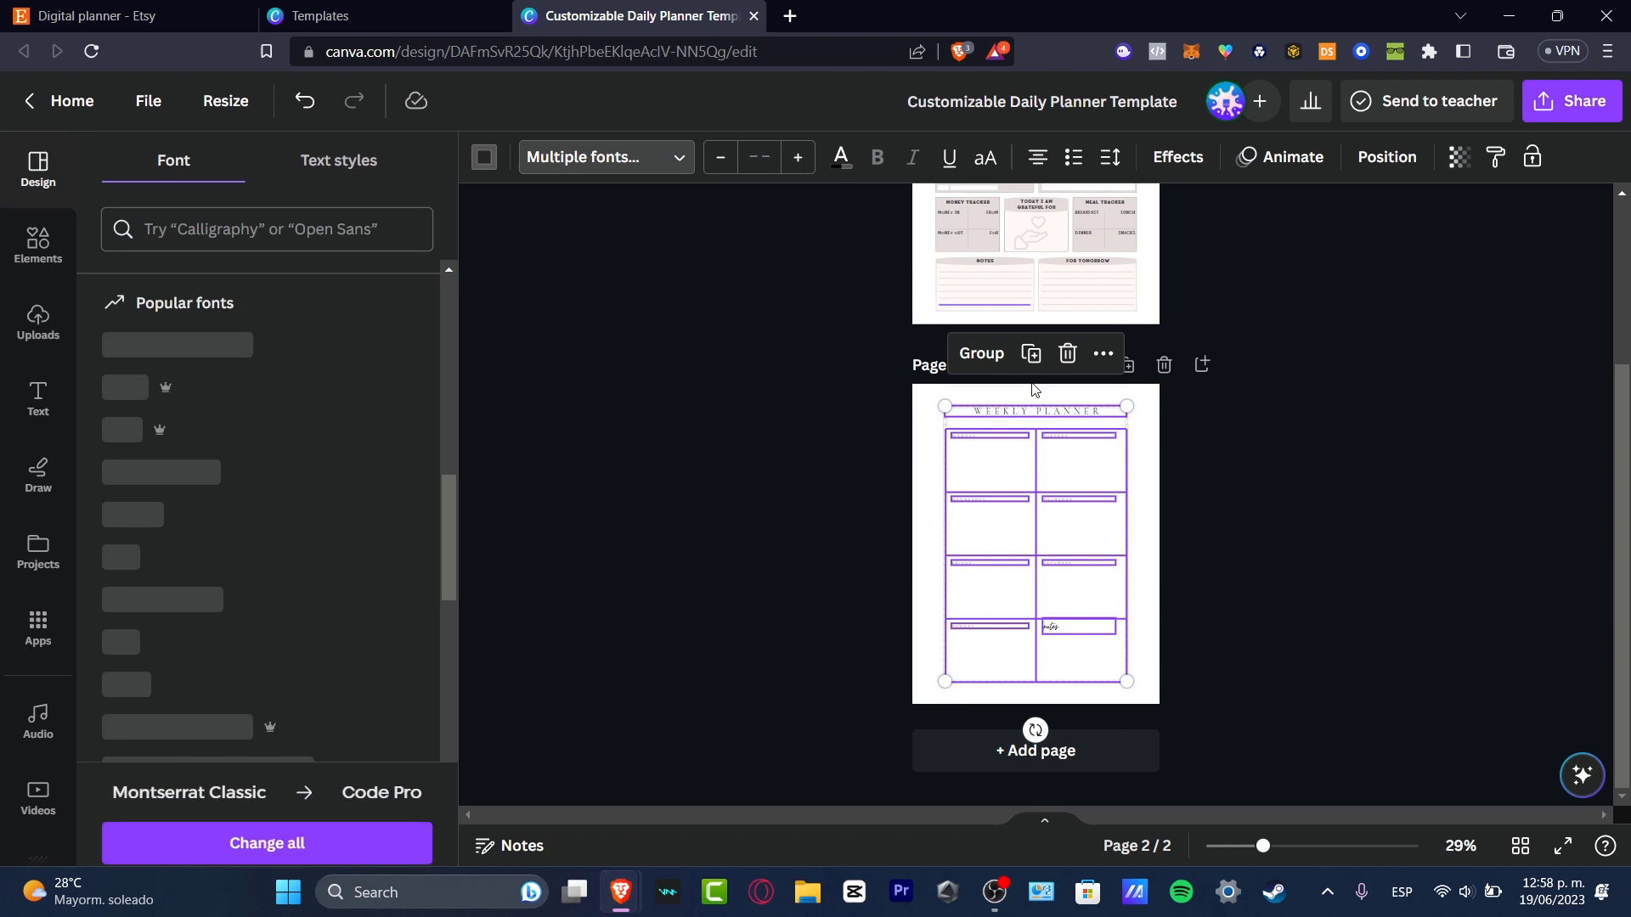
pyautogui.scroll(10, 287, 441)
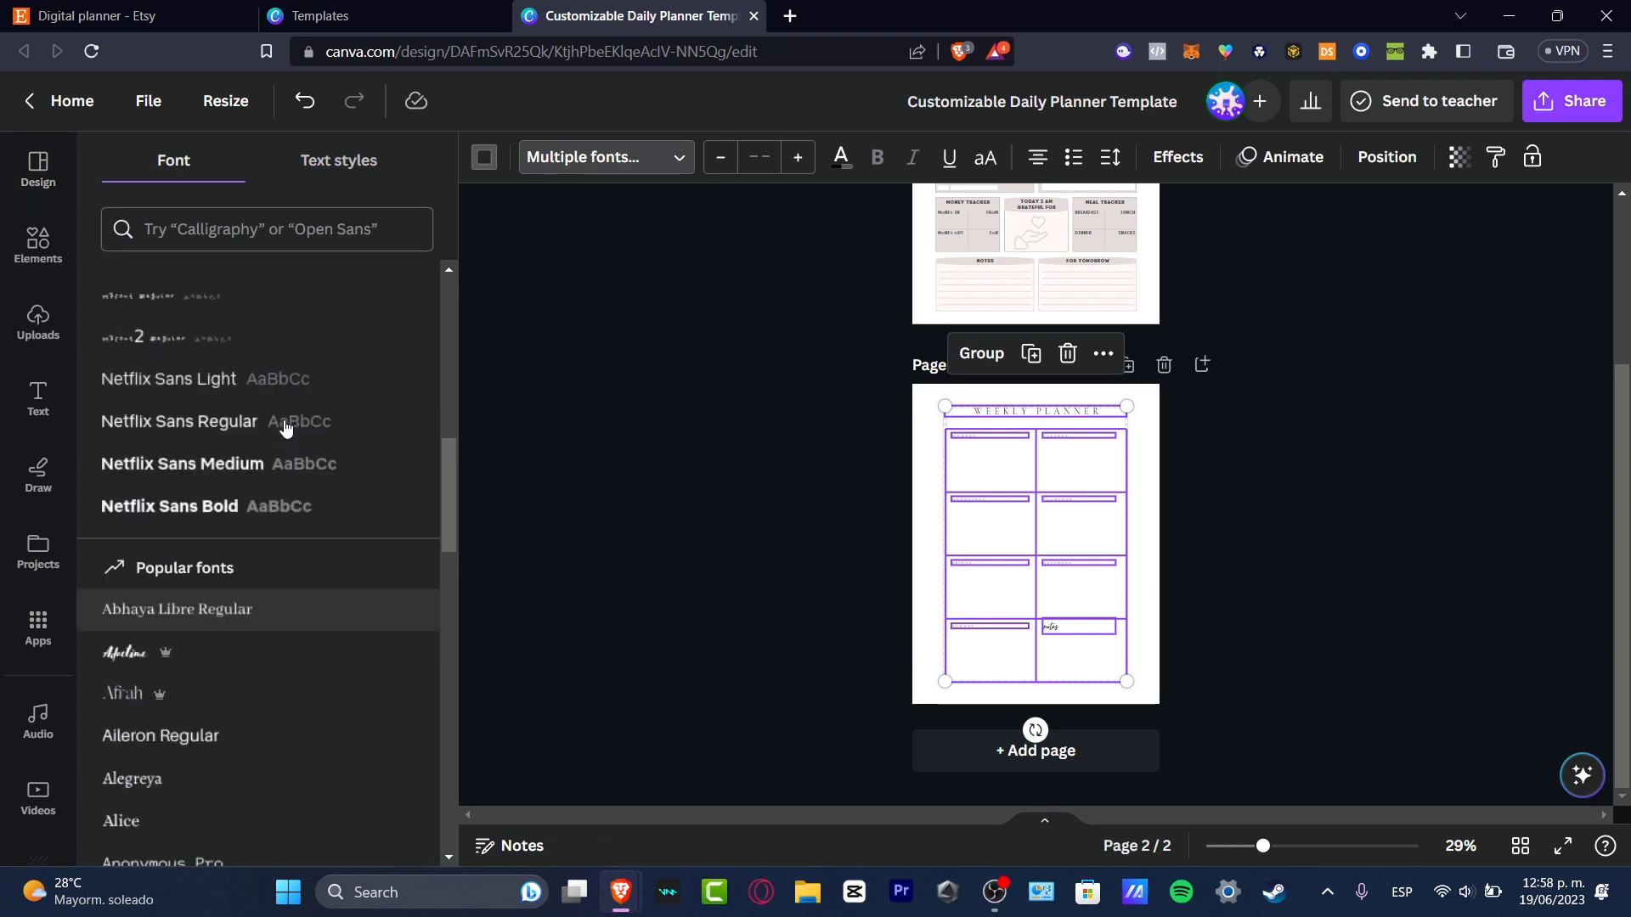
pyautogui.click(304, 351)
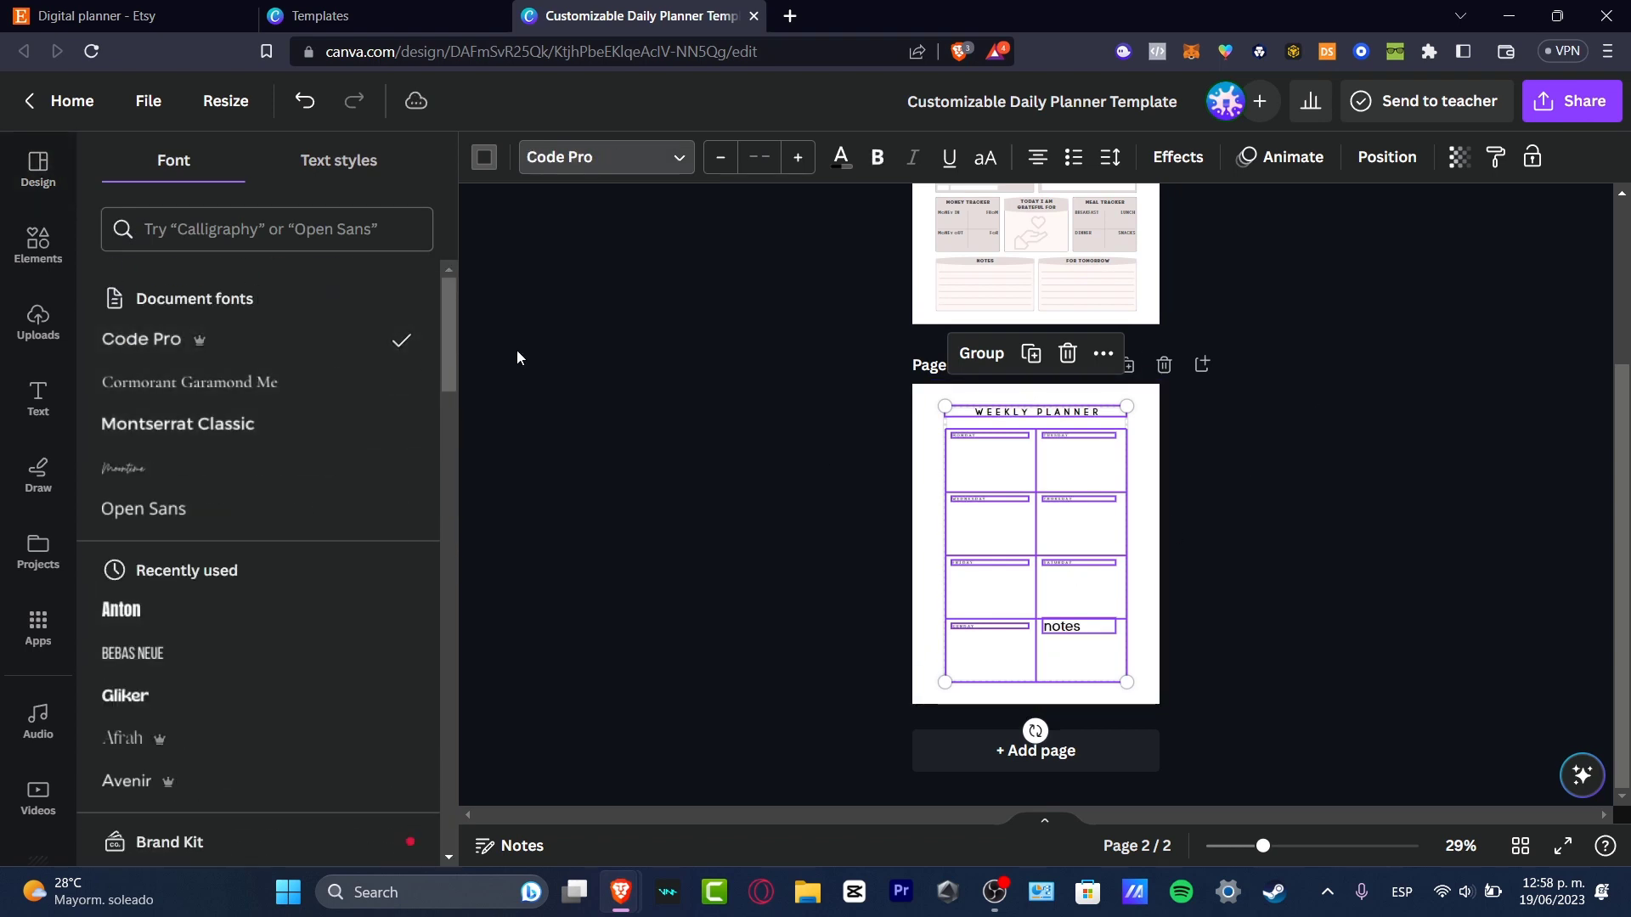
# - Add a blank third page and shrink page 2's notes label to 13.4
pyautogui.click(1251, 503)
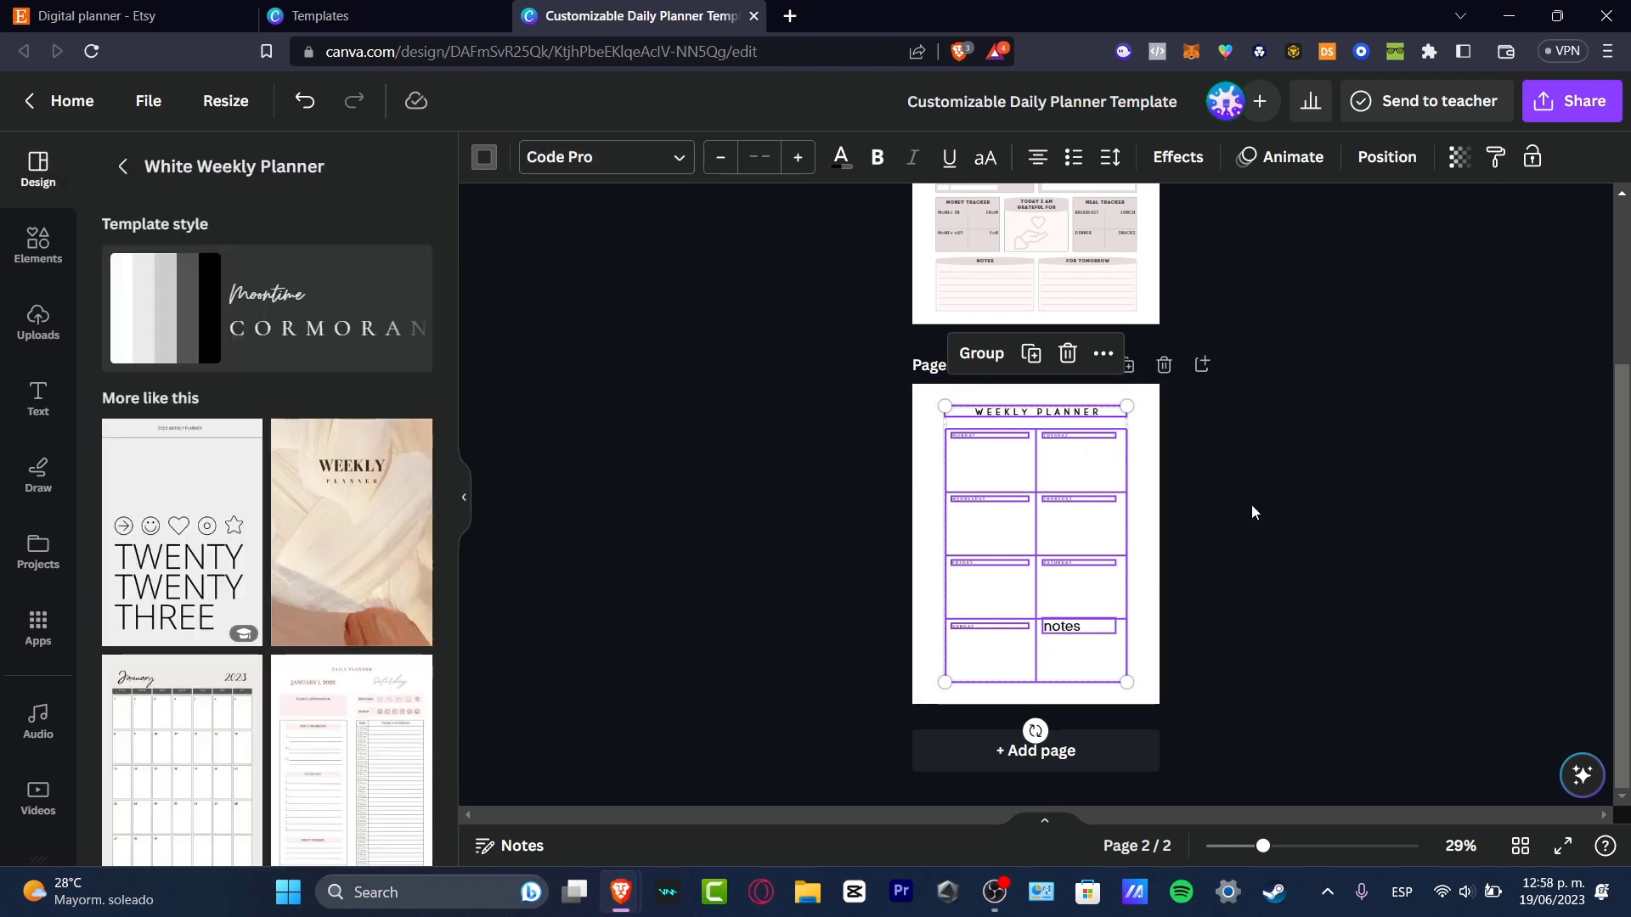
pyautogui.click(1118, 751)
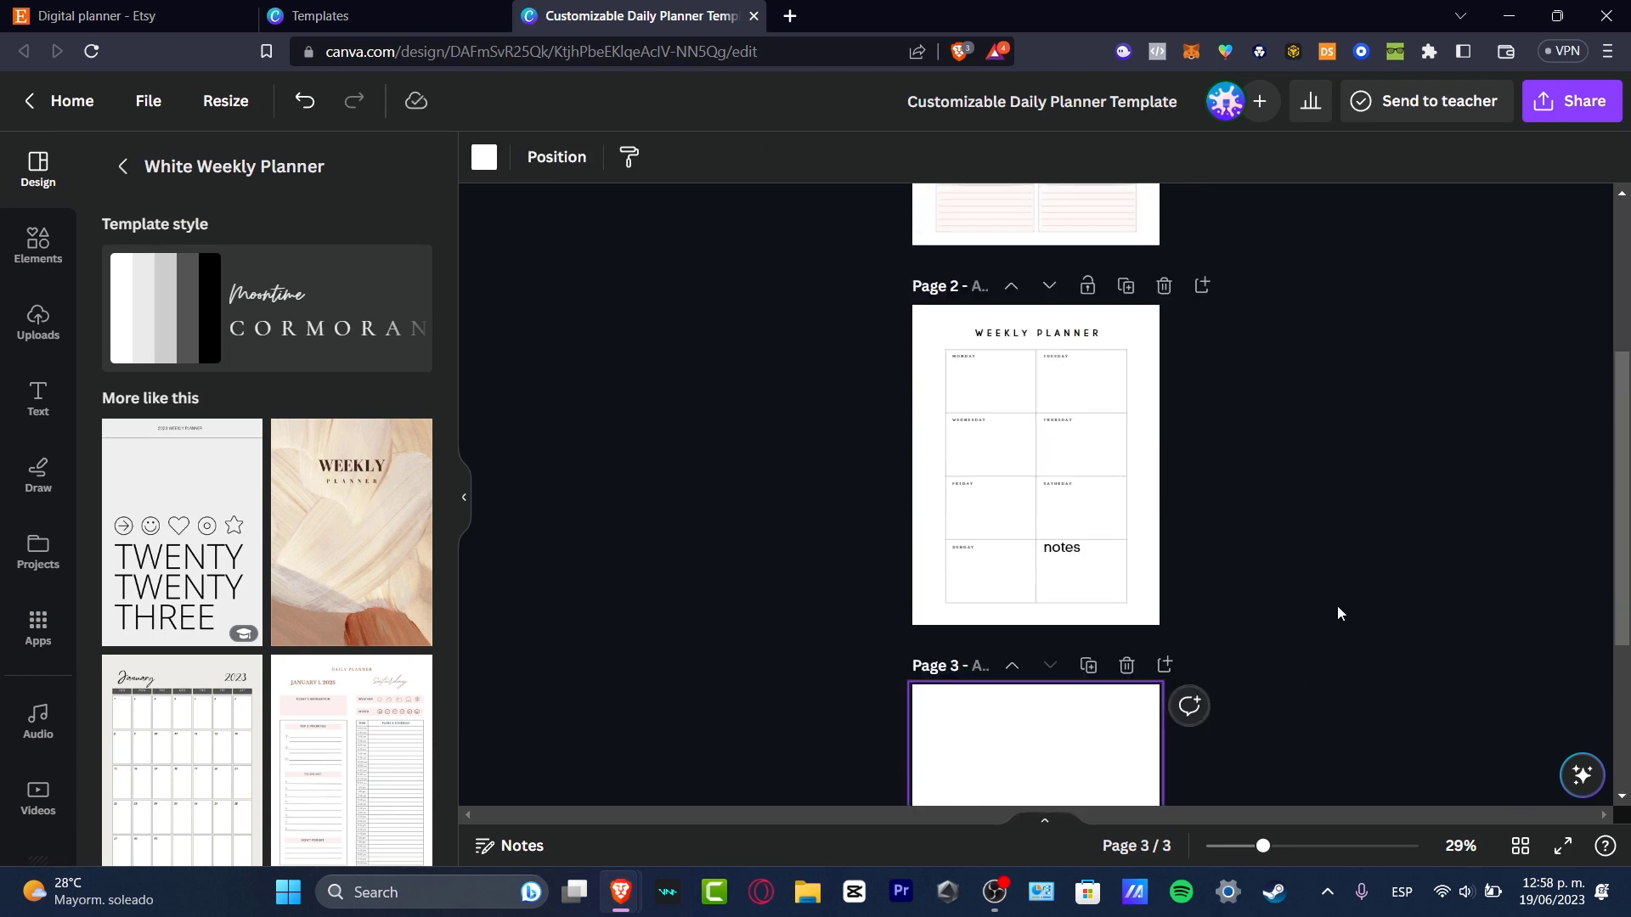
pyautogui.moveTo(1337, 604); pyautogui.dragTo(817, 353)
pyautogui.click(758, 206)
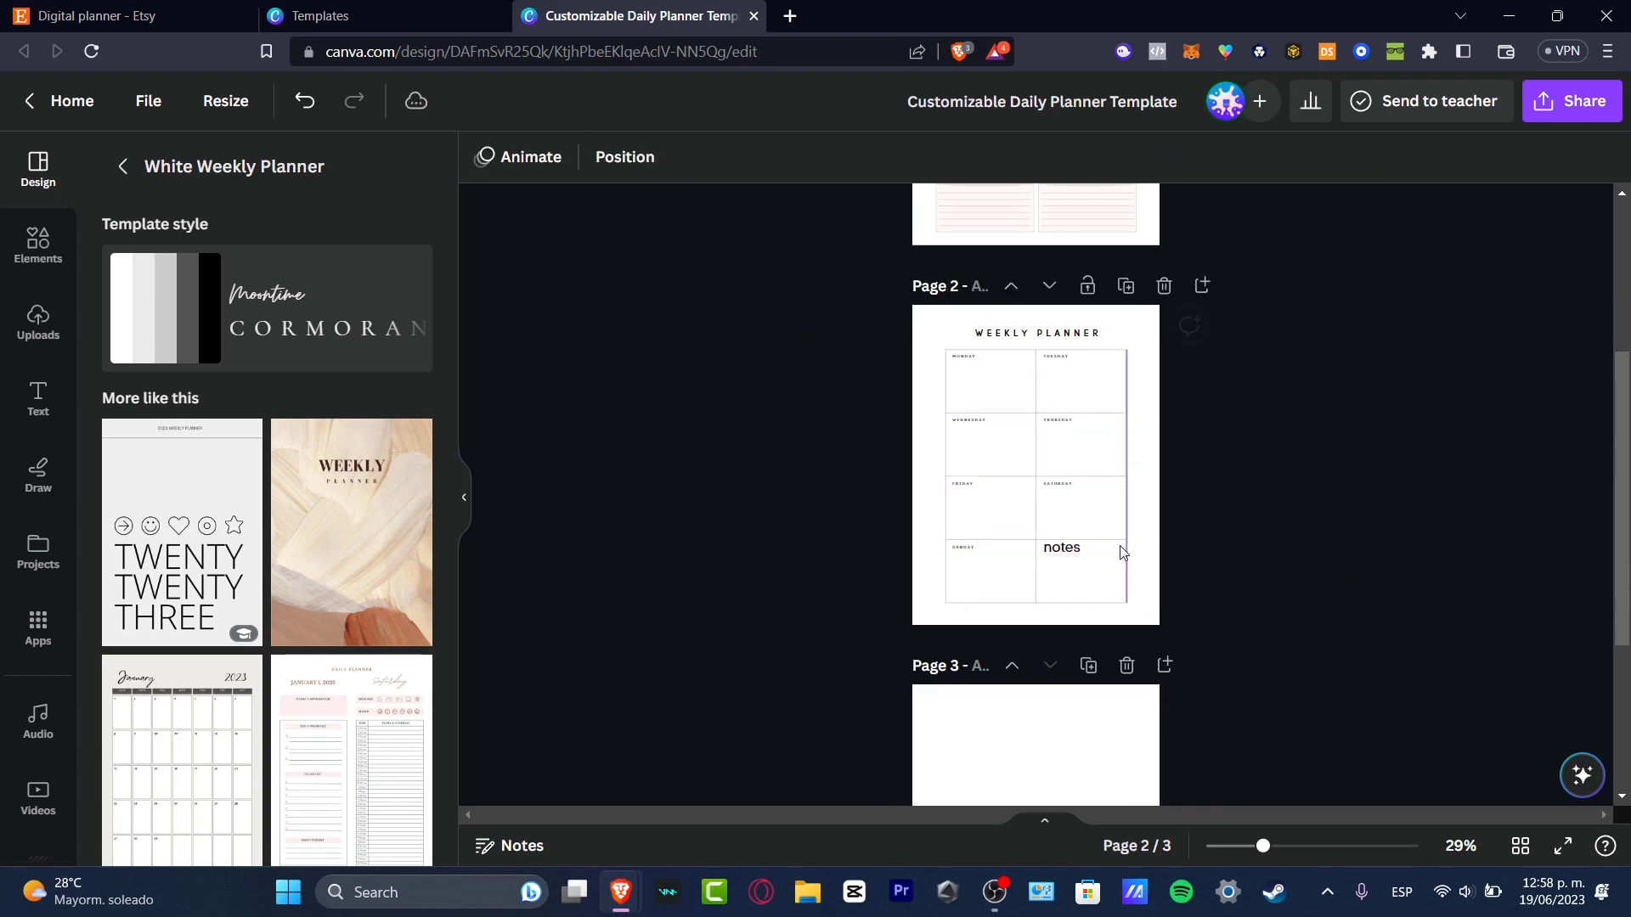
pyautogui.click(1072, 547)
pyautogui.click(669, 158)
pyautogui.click(668, 158)
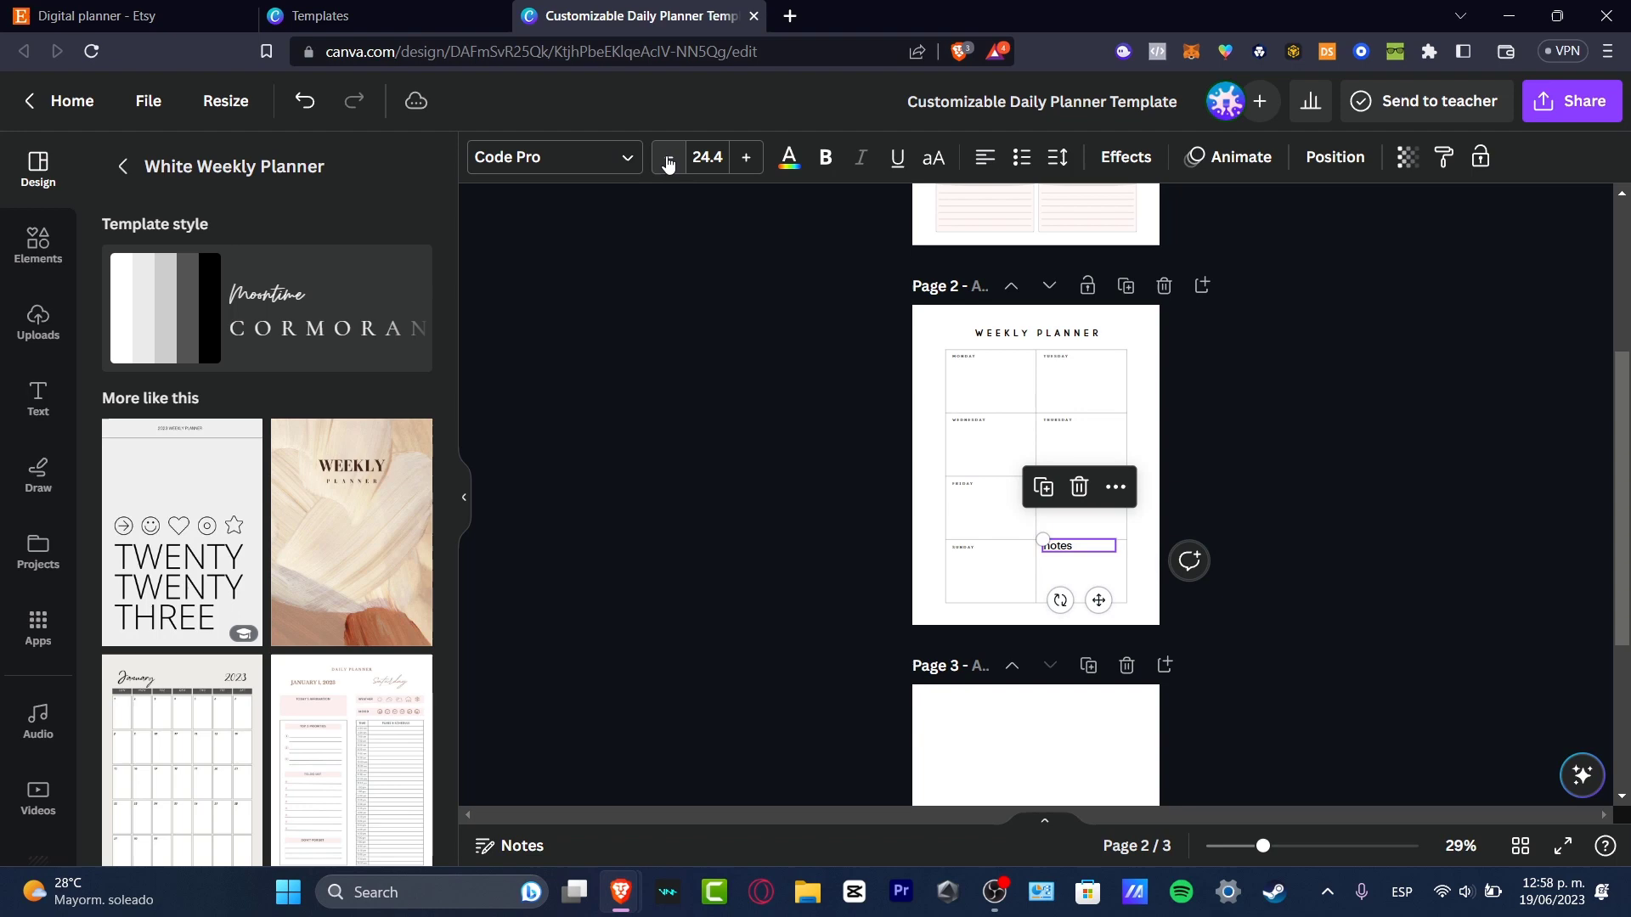
pyautogui.click(669, 158)
pyautogui.click(668, 161)
pyautogui.click(668, 162)
pyautogui.click(668, 161)
pyautogui.click(668, 162)
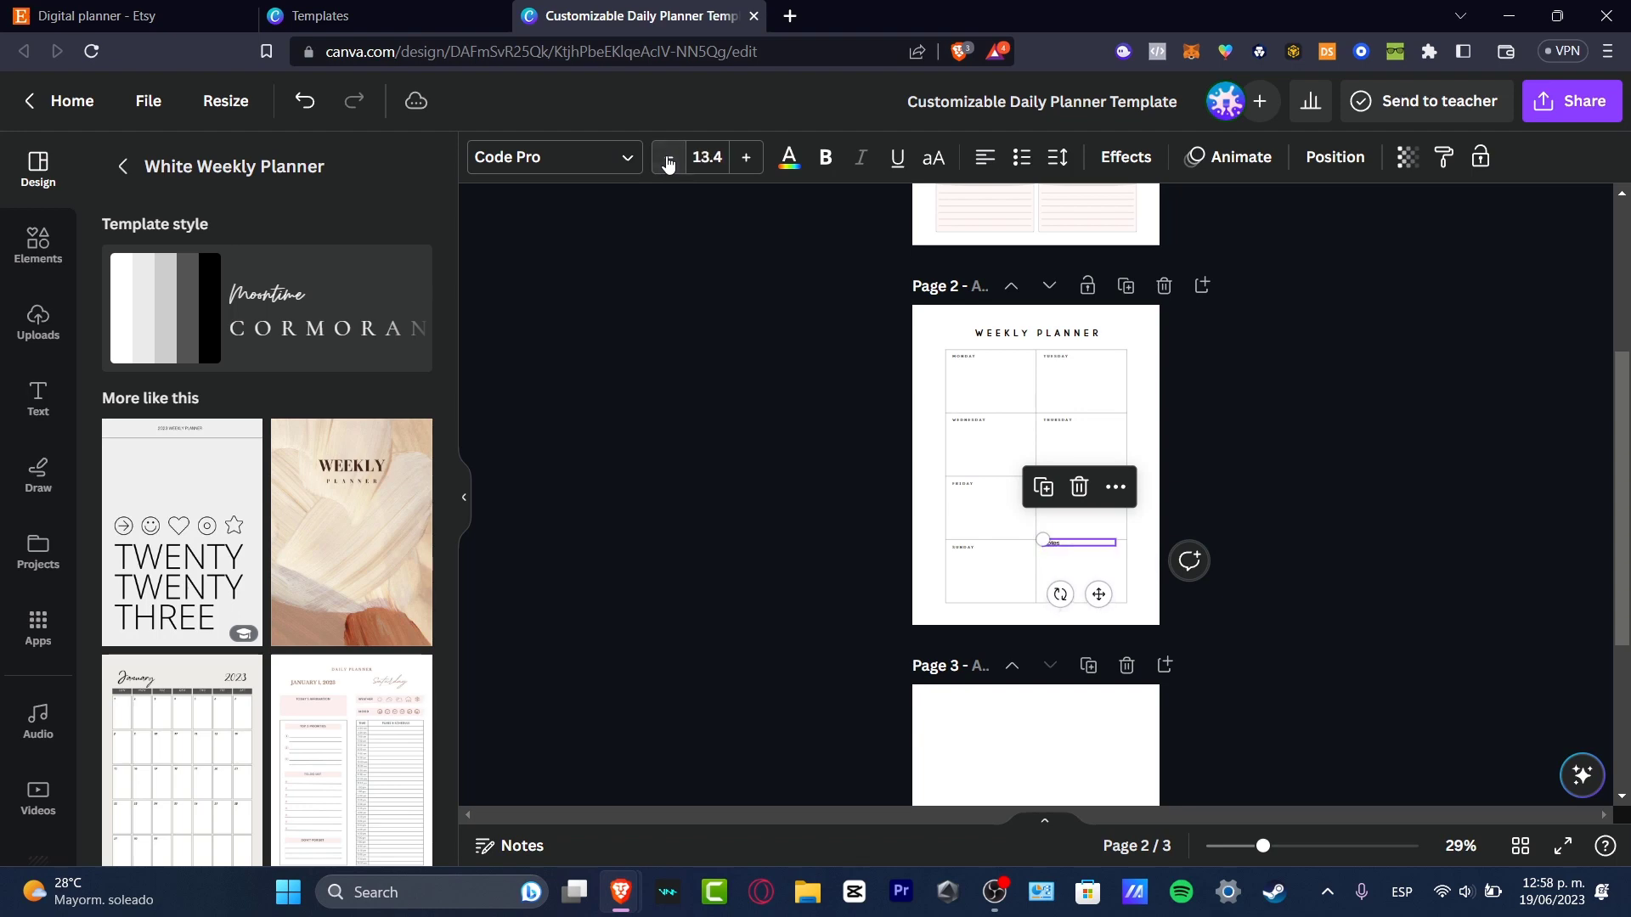
pyautogui.click(669, 161)
pyautogui.click(1435, 438)
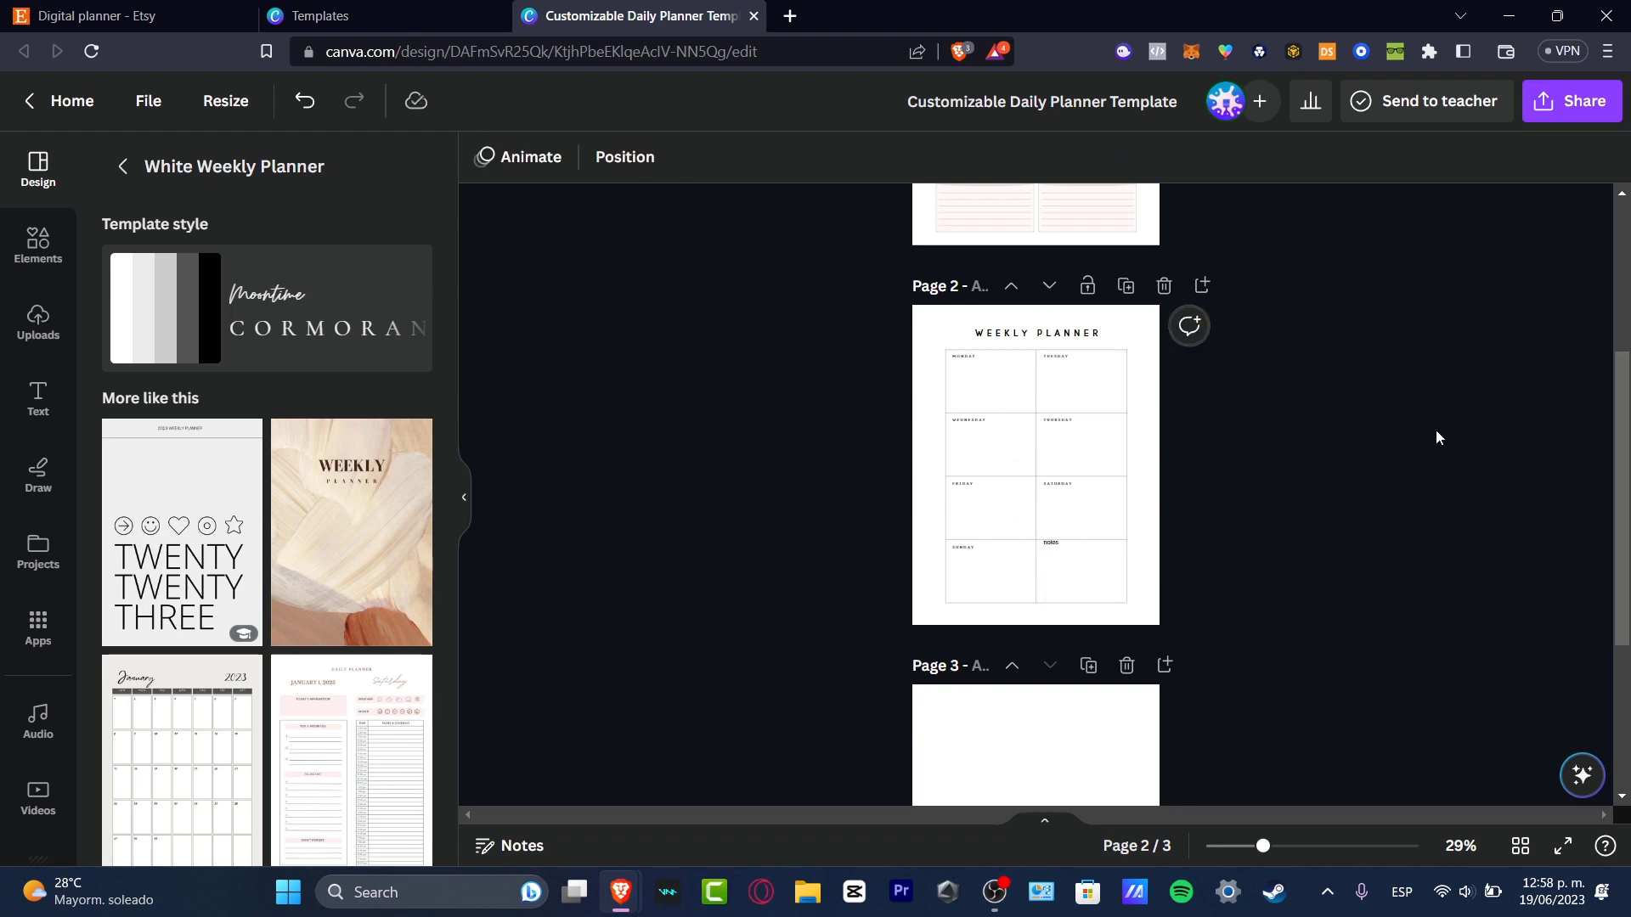
# - Download the three-page design as a PDF Standard file
pyautogui.scroll(4, 1436, 438)
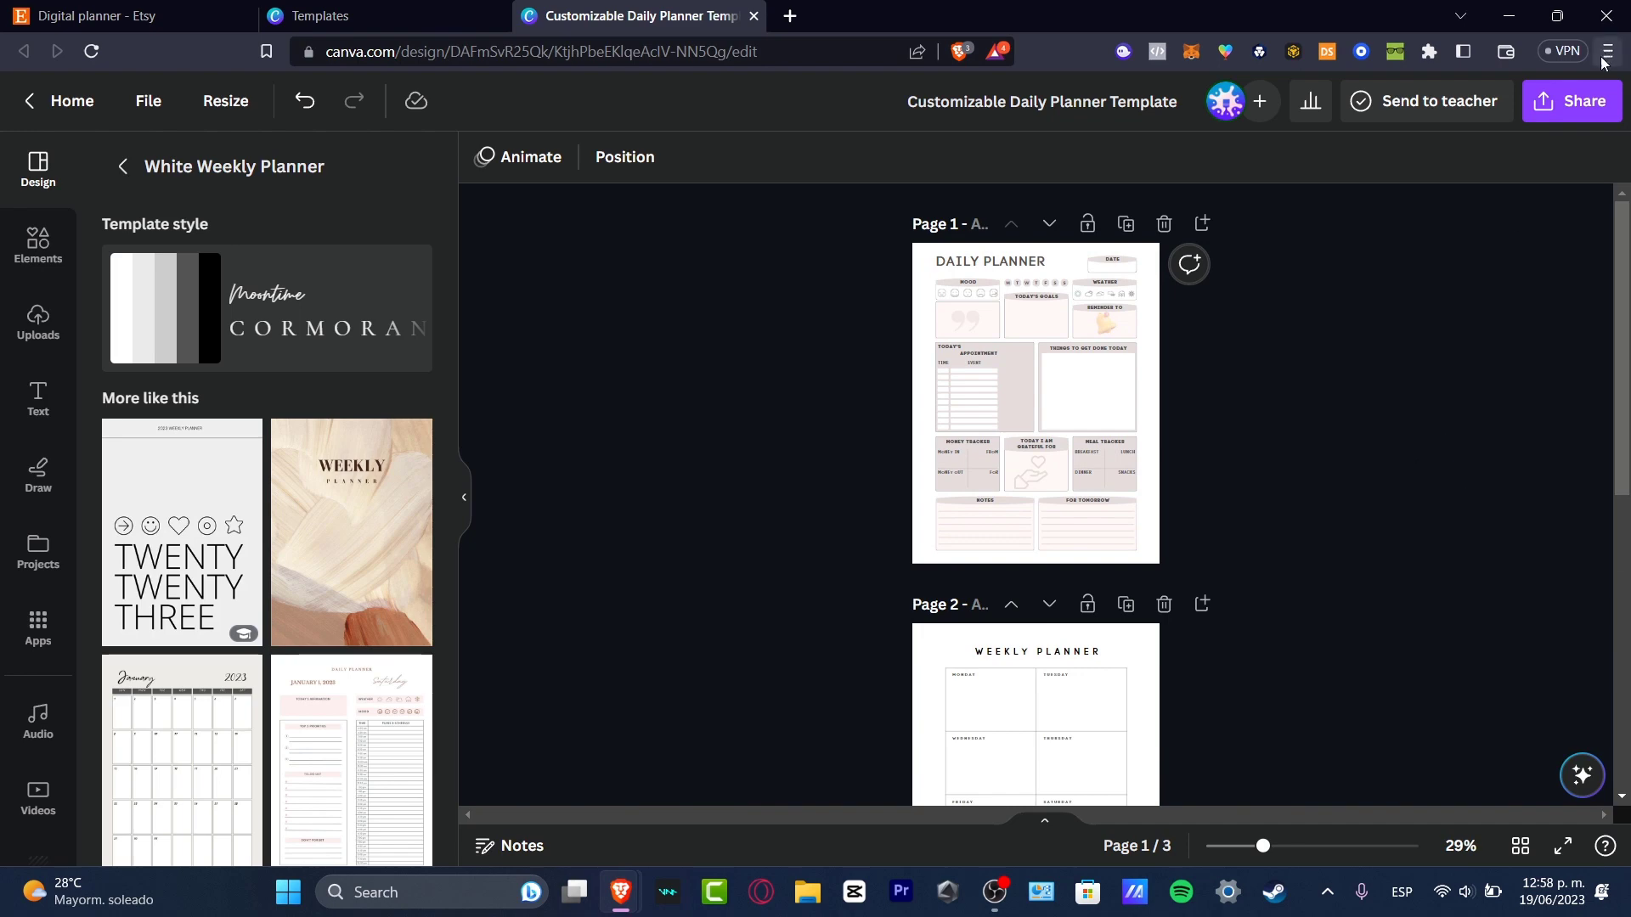
pyautogui.click(1572, 100)
pyautogui.click(1396, 644)
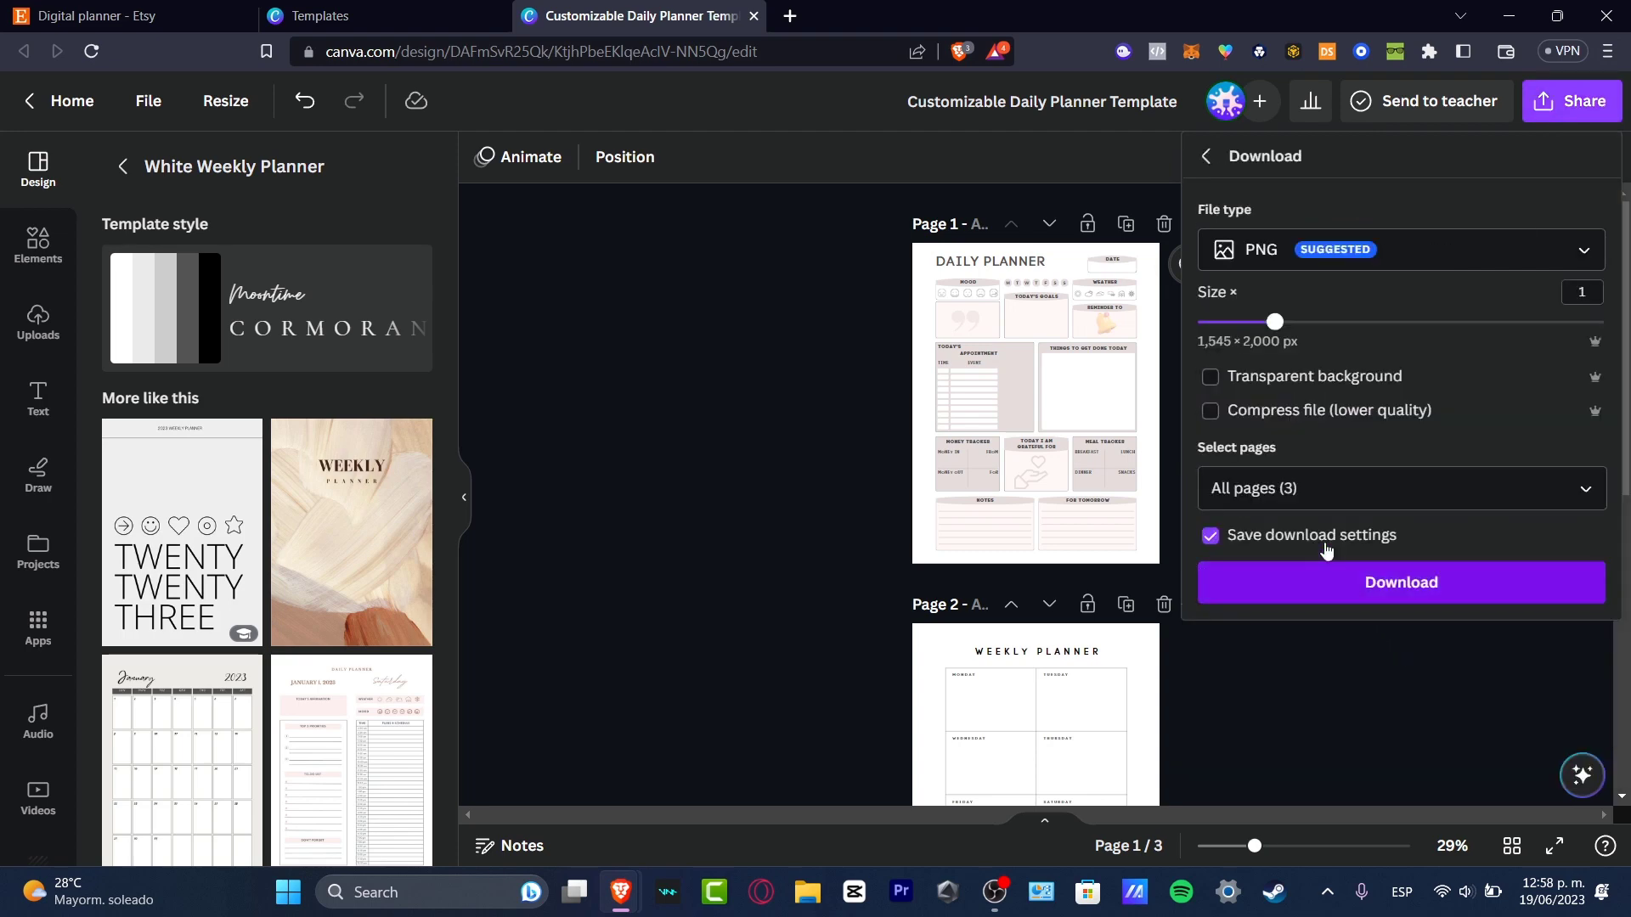
pyautogui.click(1359, 250)
pyautogui.click(1449, 501)
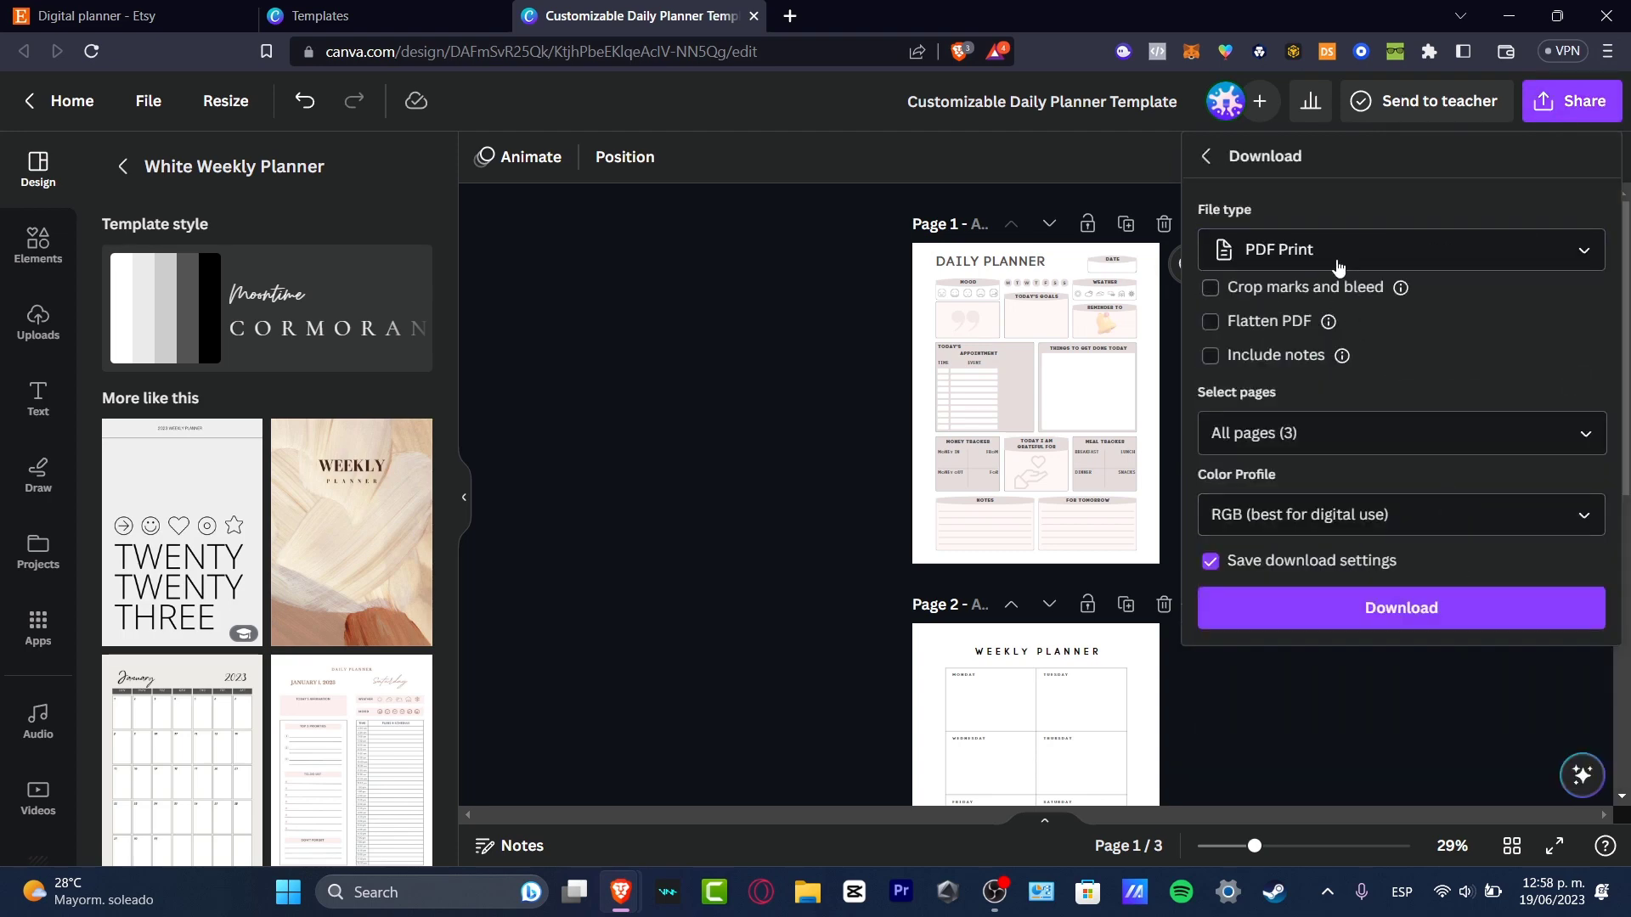
pyautogui.click(1338, 264)
pyautogui.click(1447, 459)
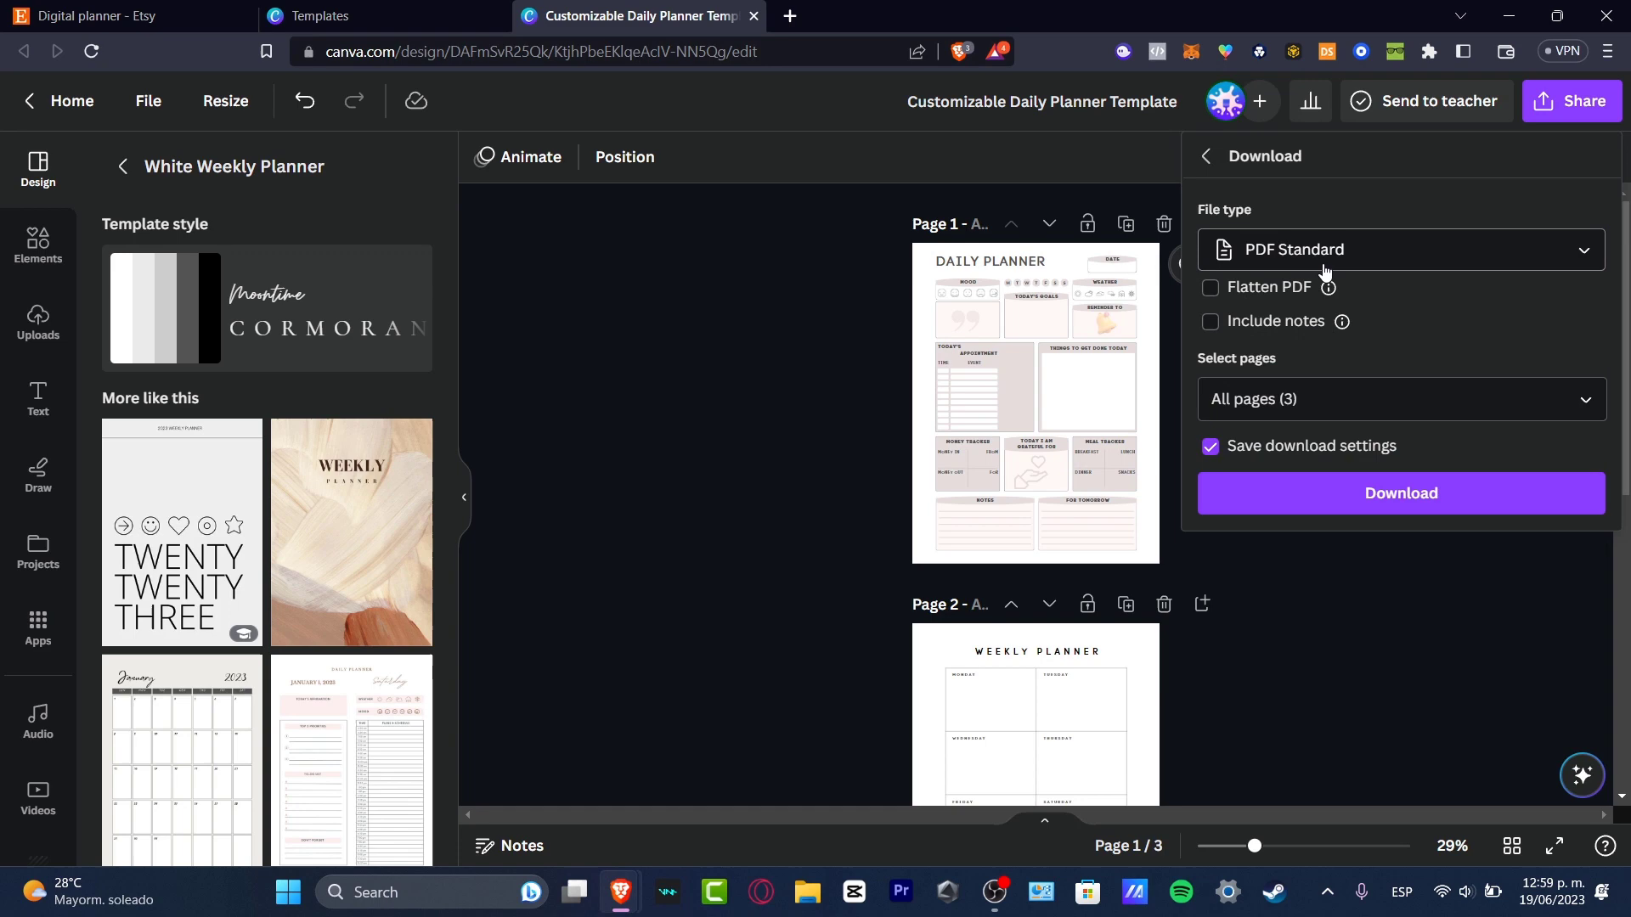
pyautogui.click(1361, 495)
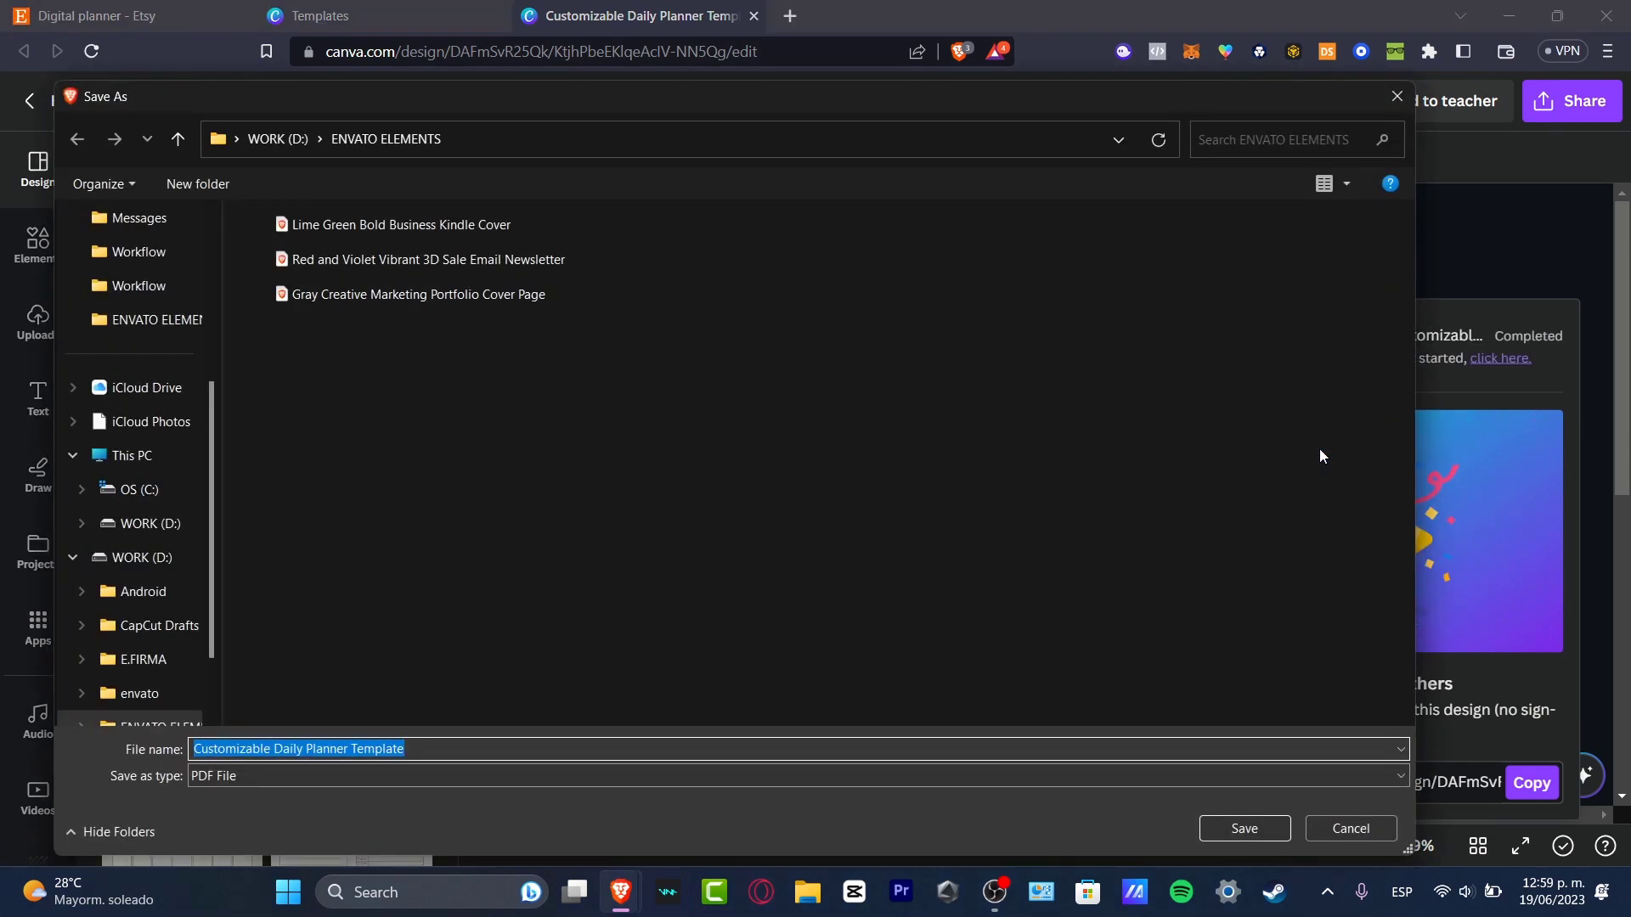
# - Remove 'Template' from the file name and save as Customizable Daily Planner _ETSY101.pdf
pyautogui.click(414, 749)
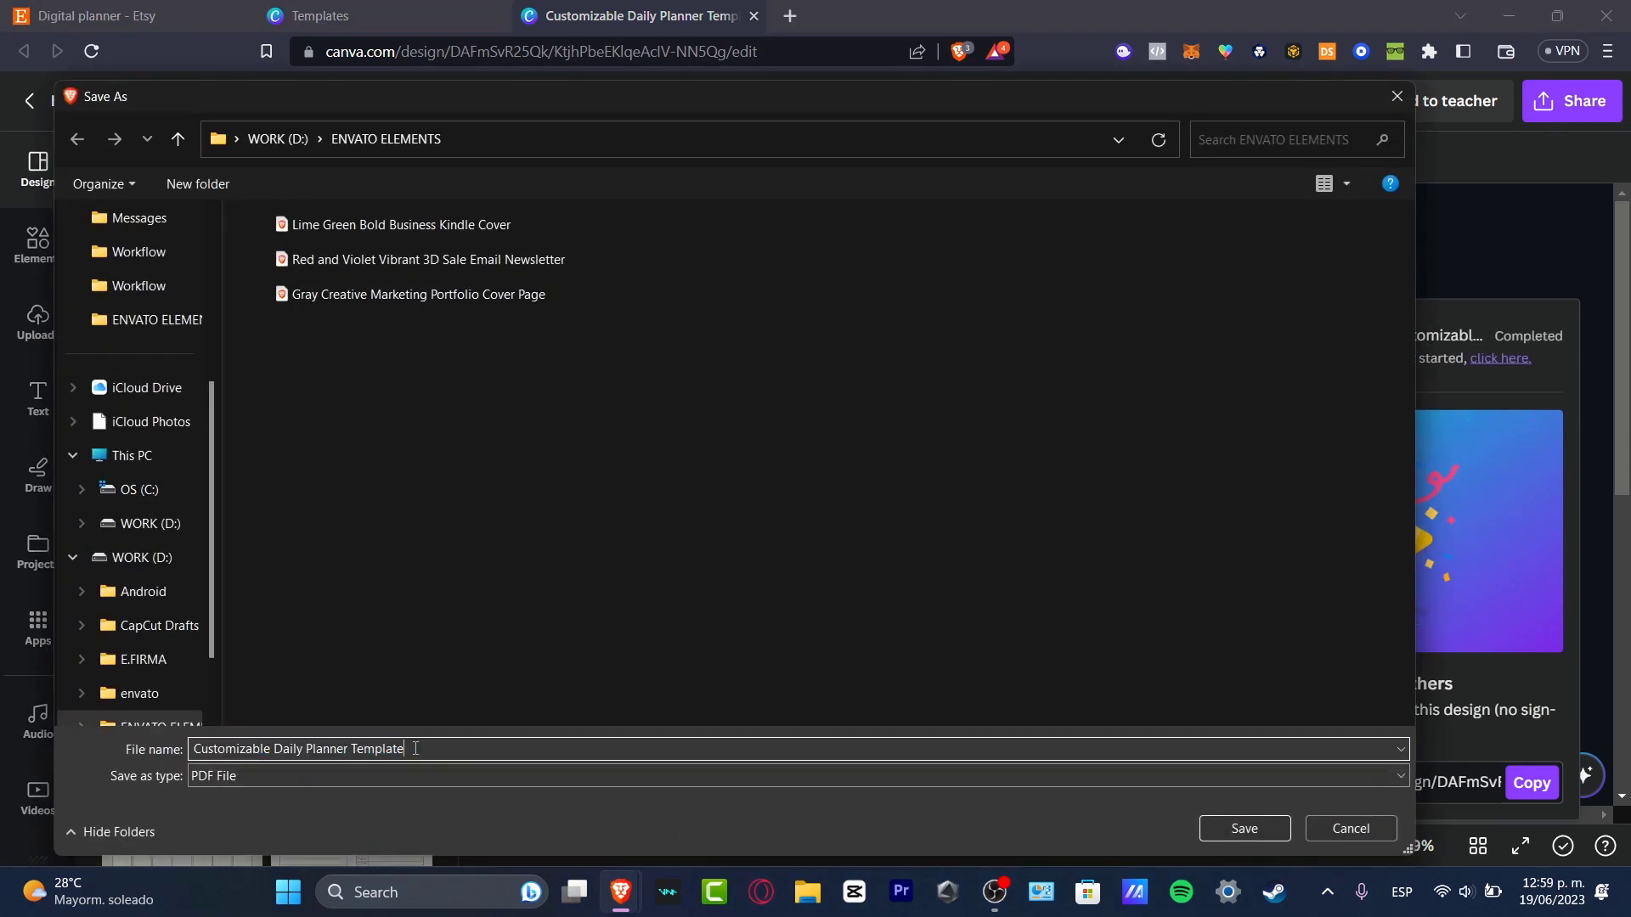
pyautogui.doubleClick(384, 746)
pyautogui.press('BackSpace')
pyautogui.press('Return')
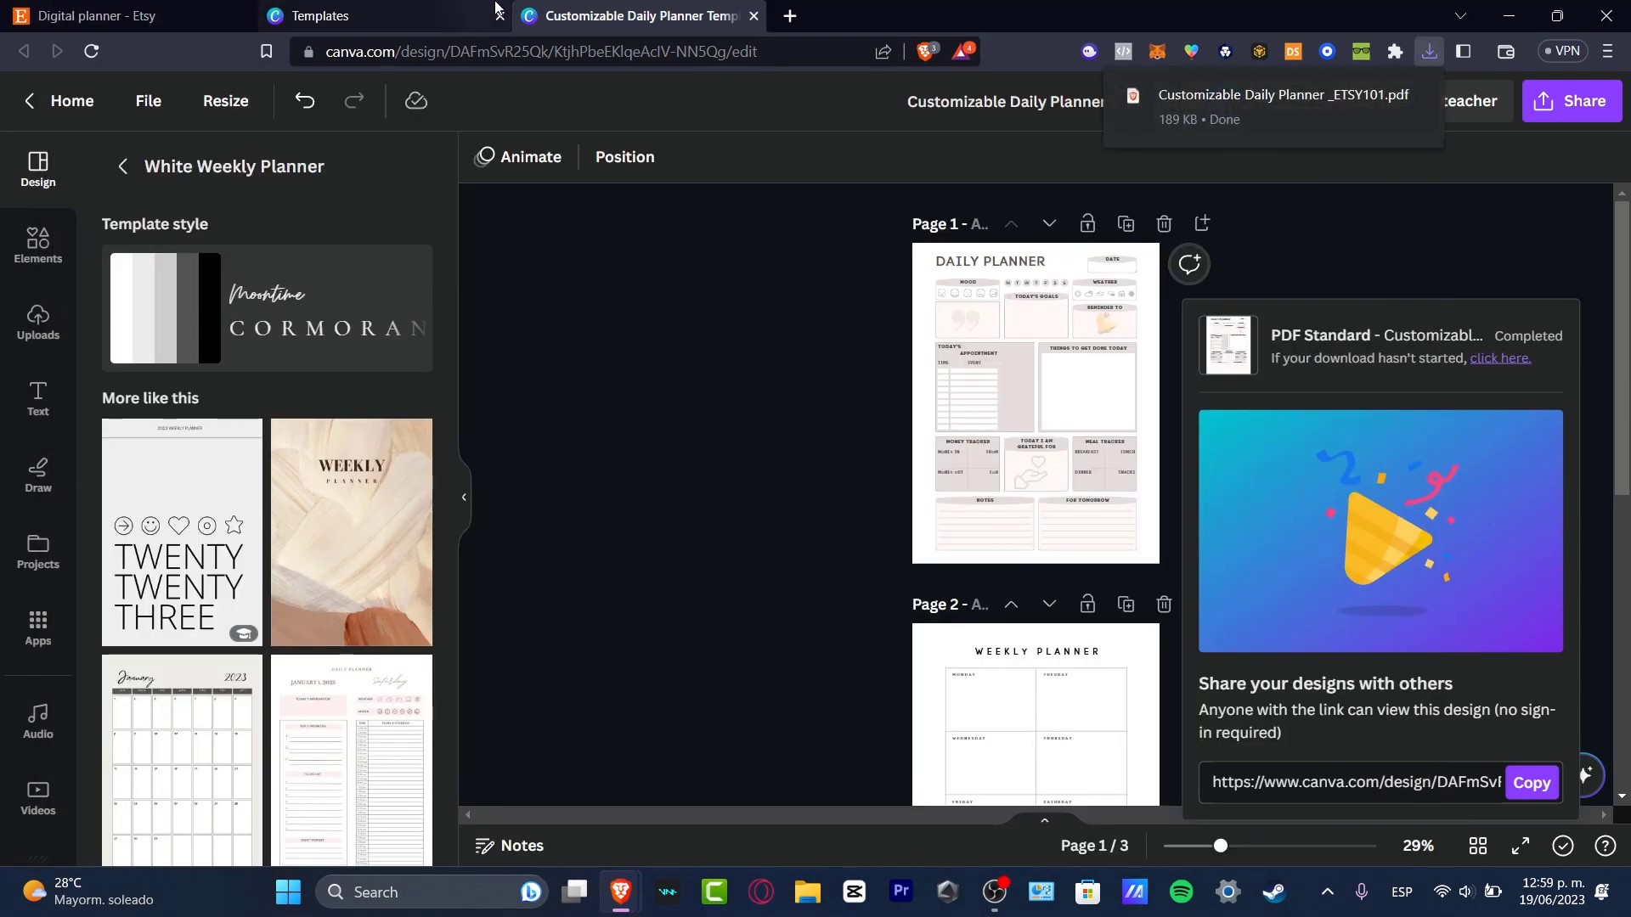
# - Close the daily planner template preview in Canva and start a new custom-size design
pyautogui.click(136, 15)
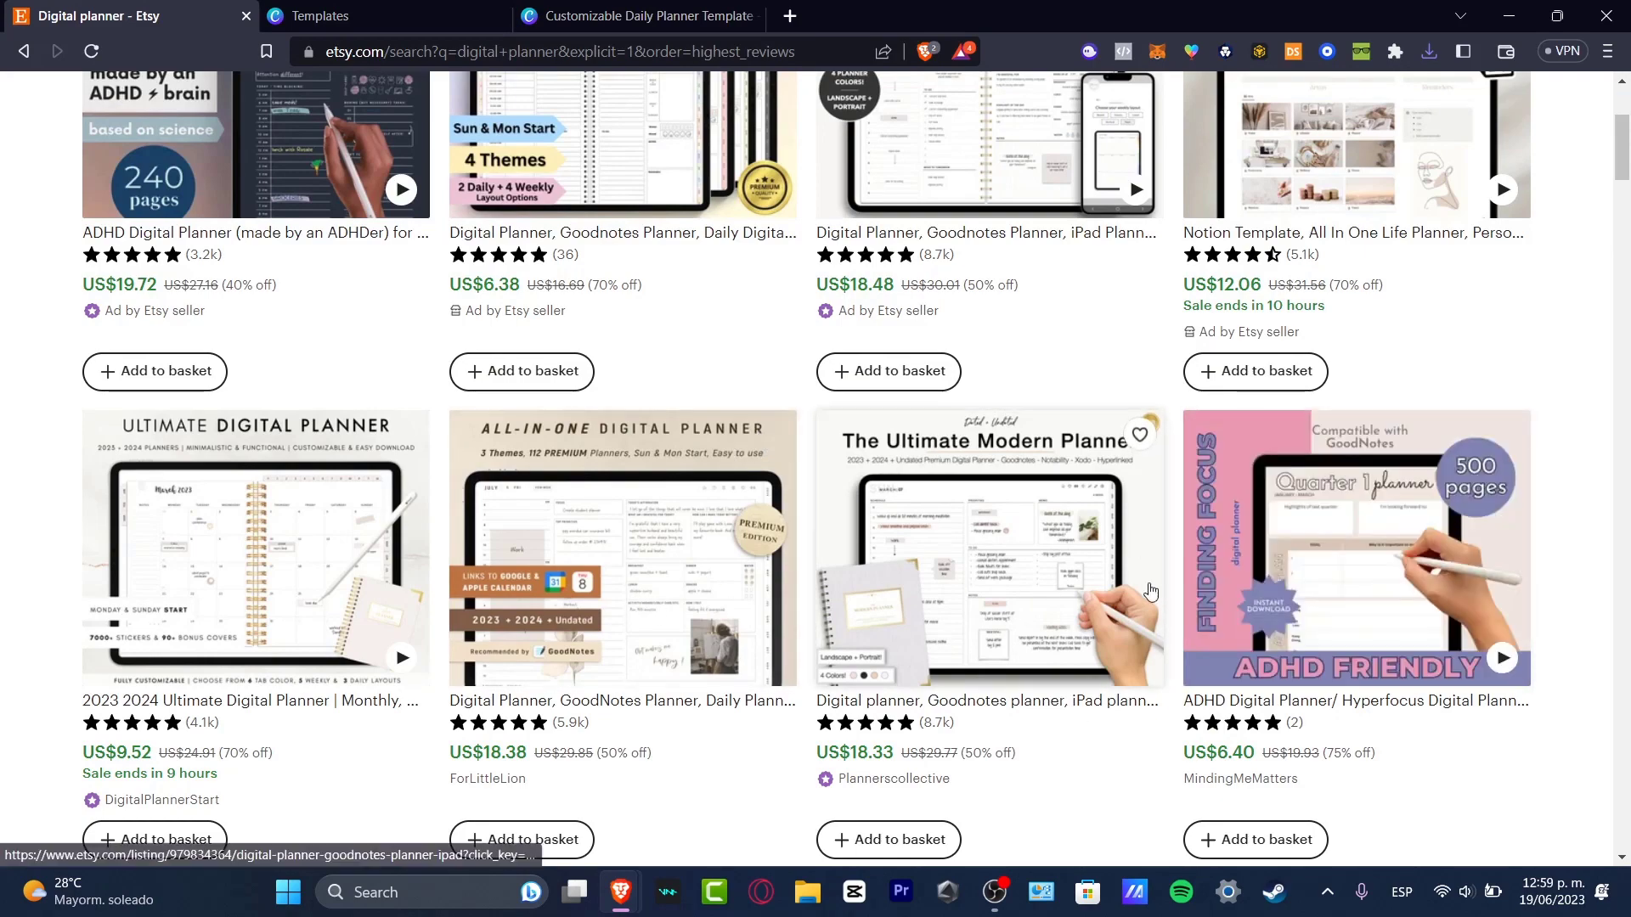
pyautogui.scroll(3, 722, 552)
pyautogui.click(421, 19)
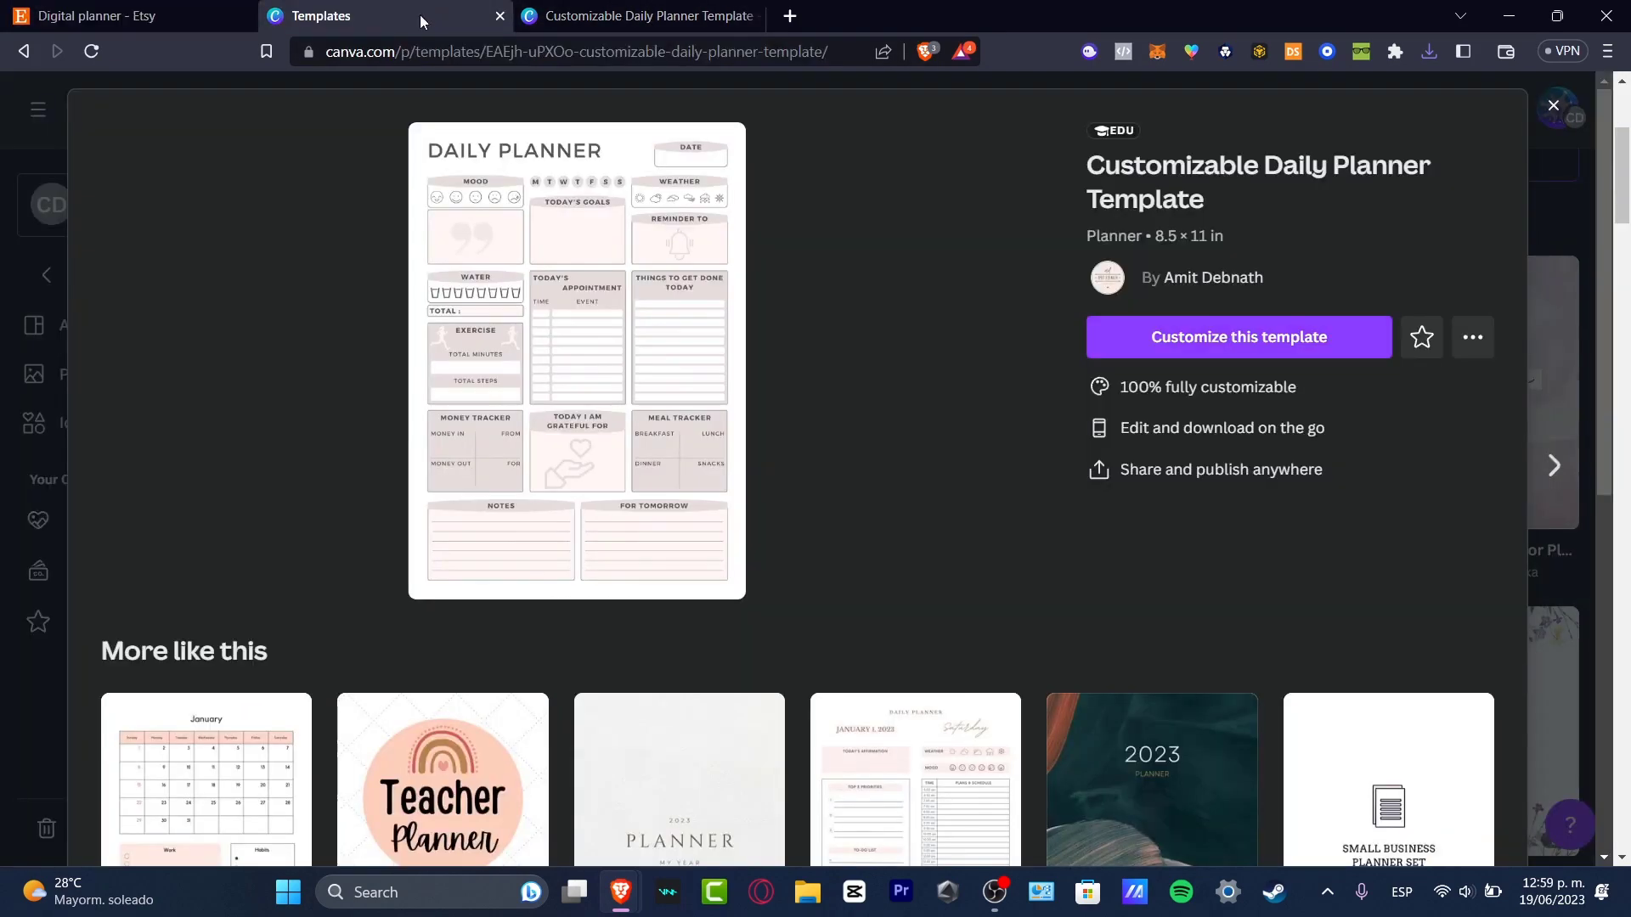
pyautogui.click(1553, 105)
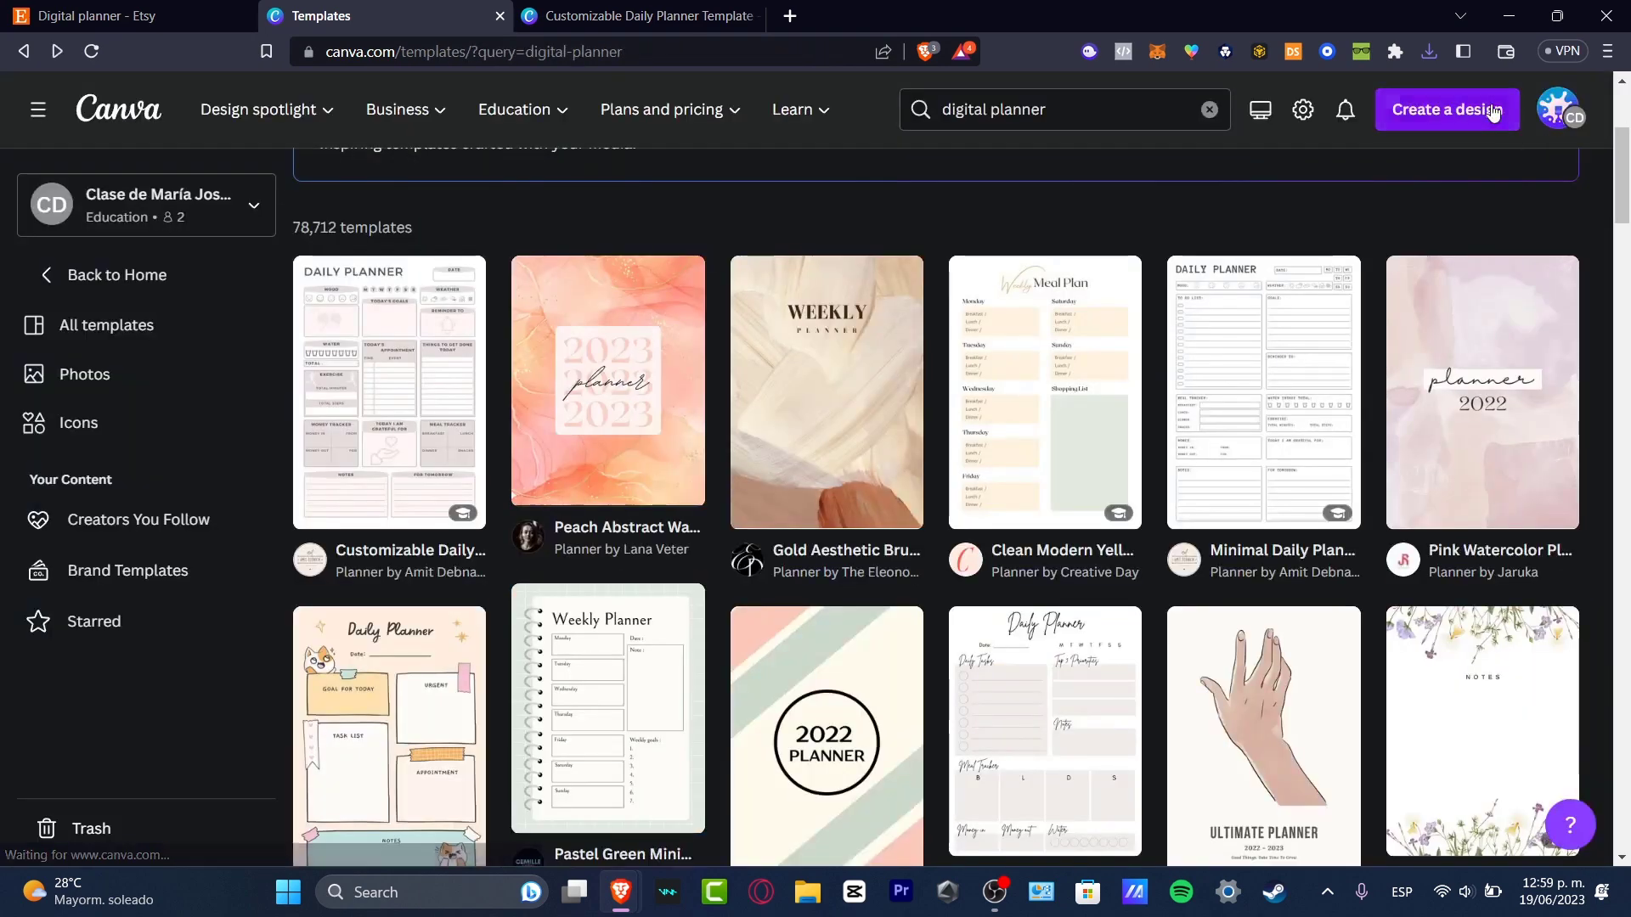
pyautogui.click(1492, 111)
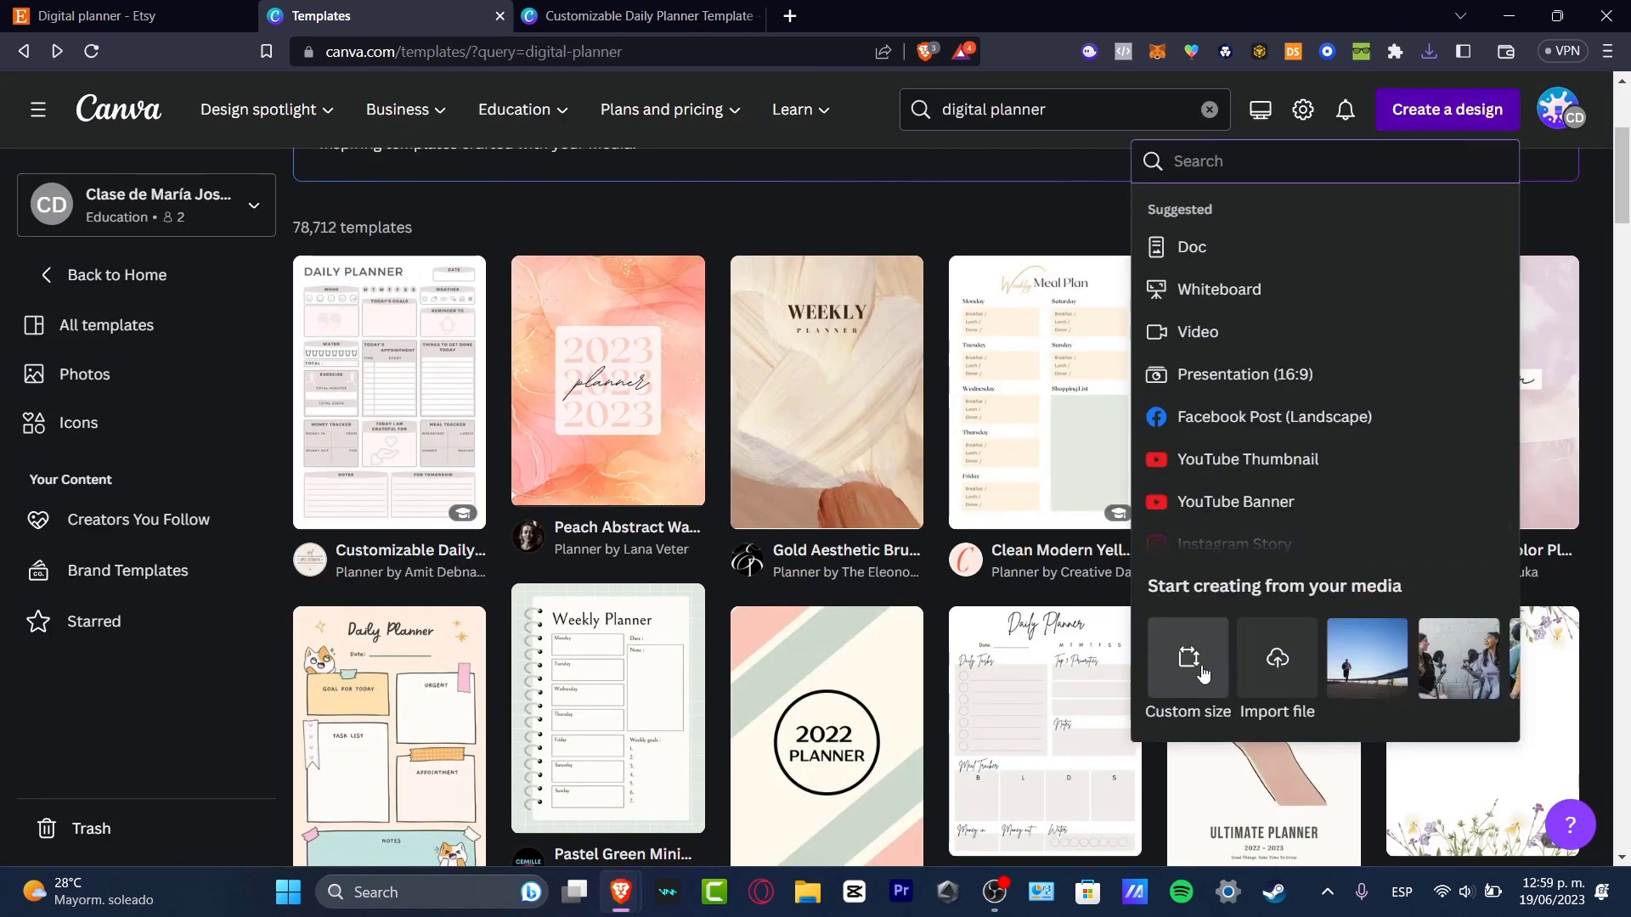
pyautogui.click(1197, 676)
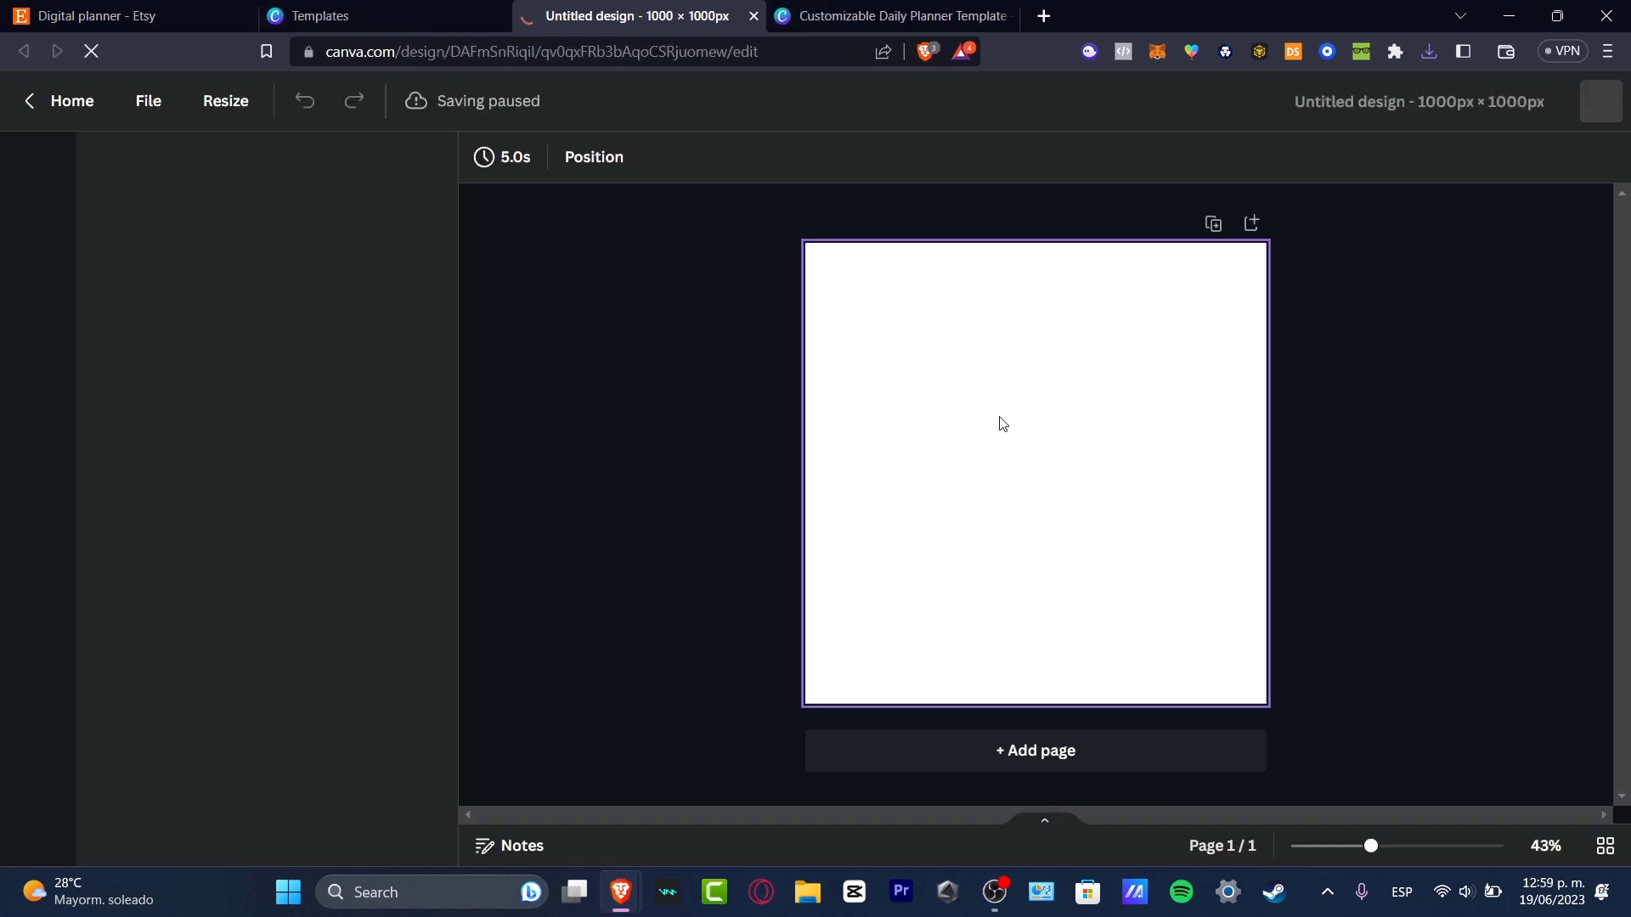
pyautogui.click(187, 10)
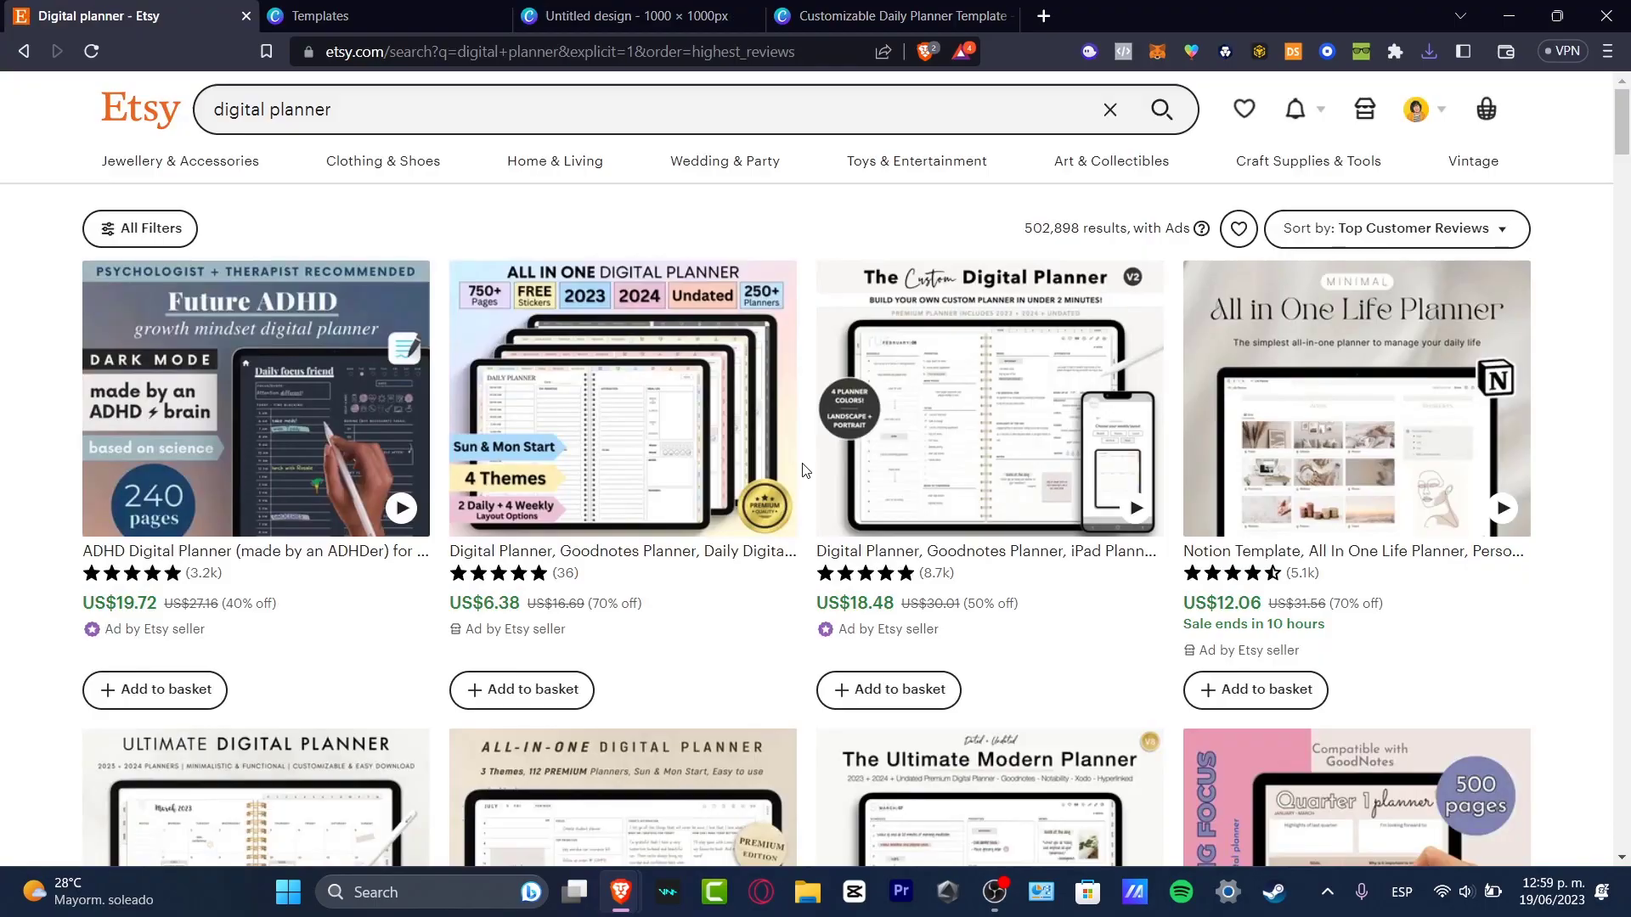
pyautogui.scroll(-20, 804, 470)
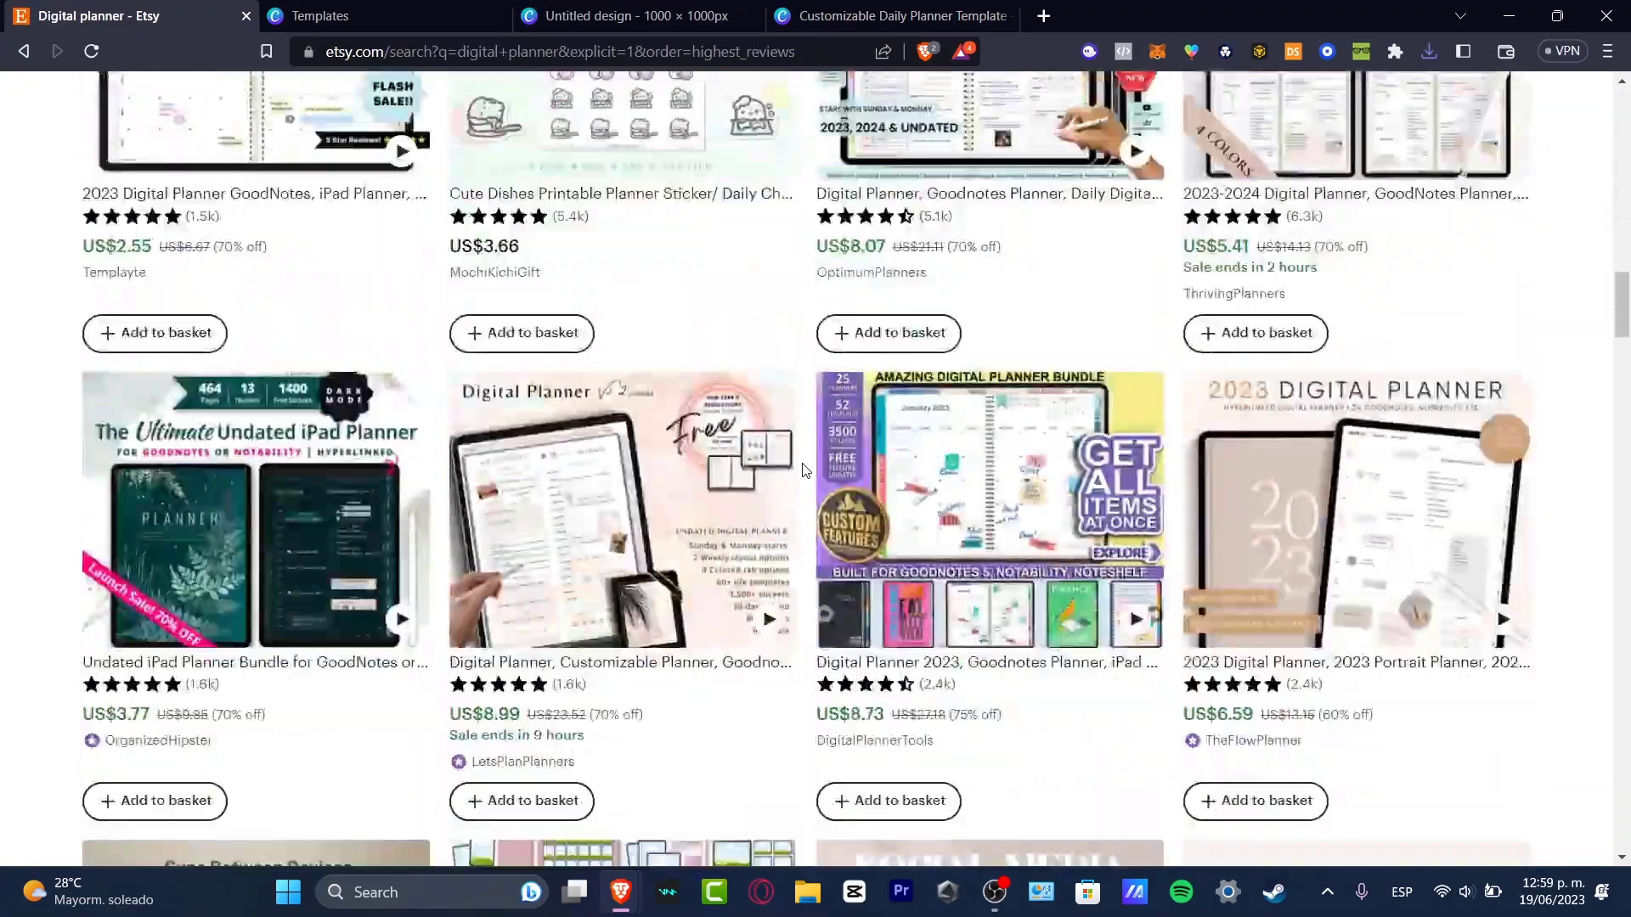
pyautogui.scroll(-15, 804, 470)
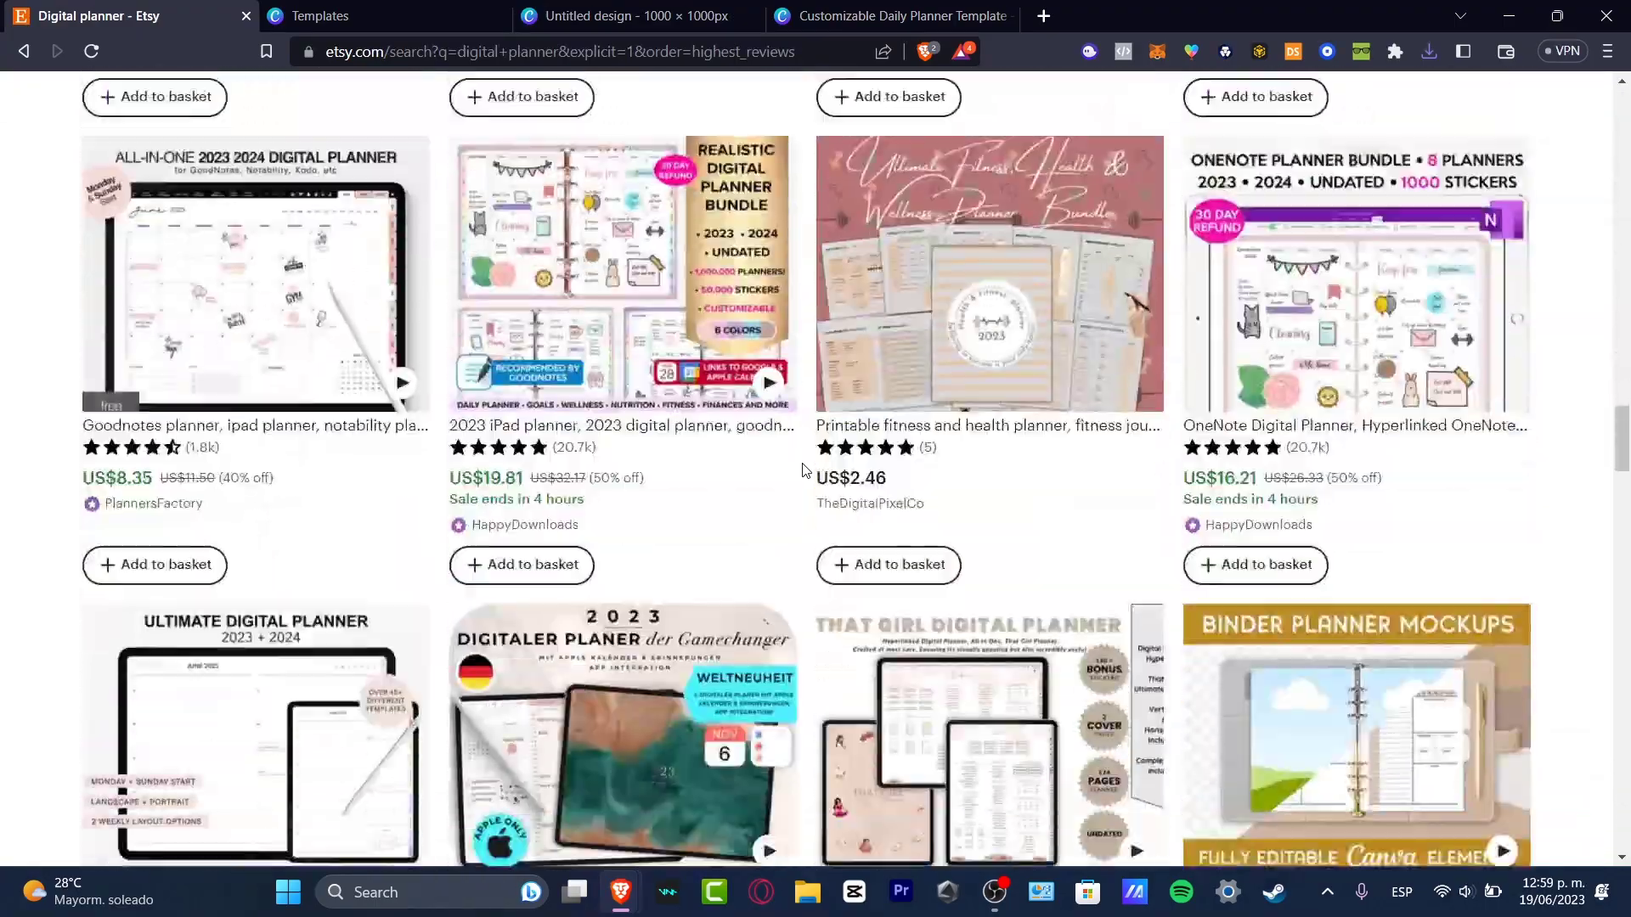
pyautogui.scroll(-5, 804, 469)
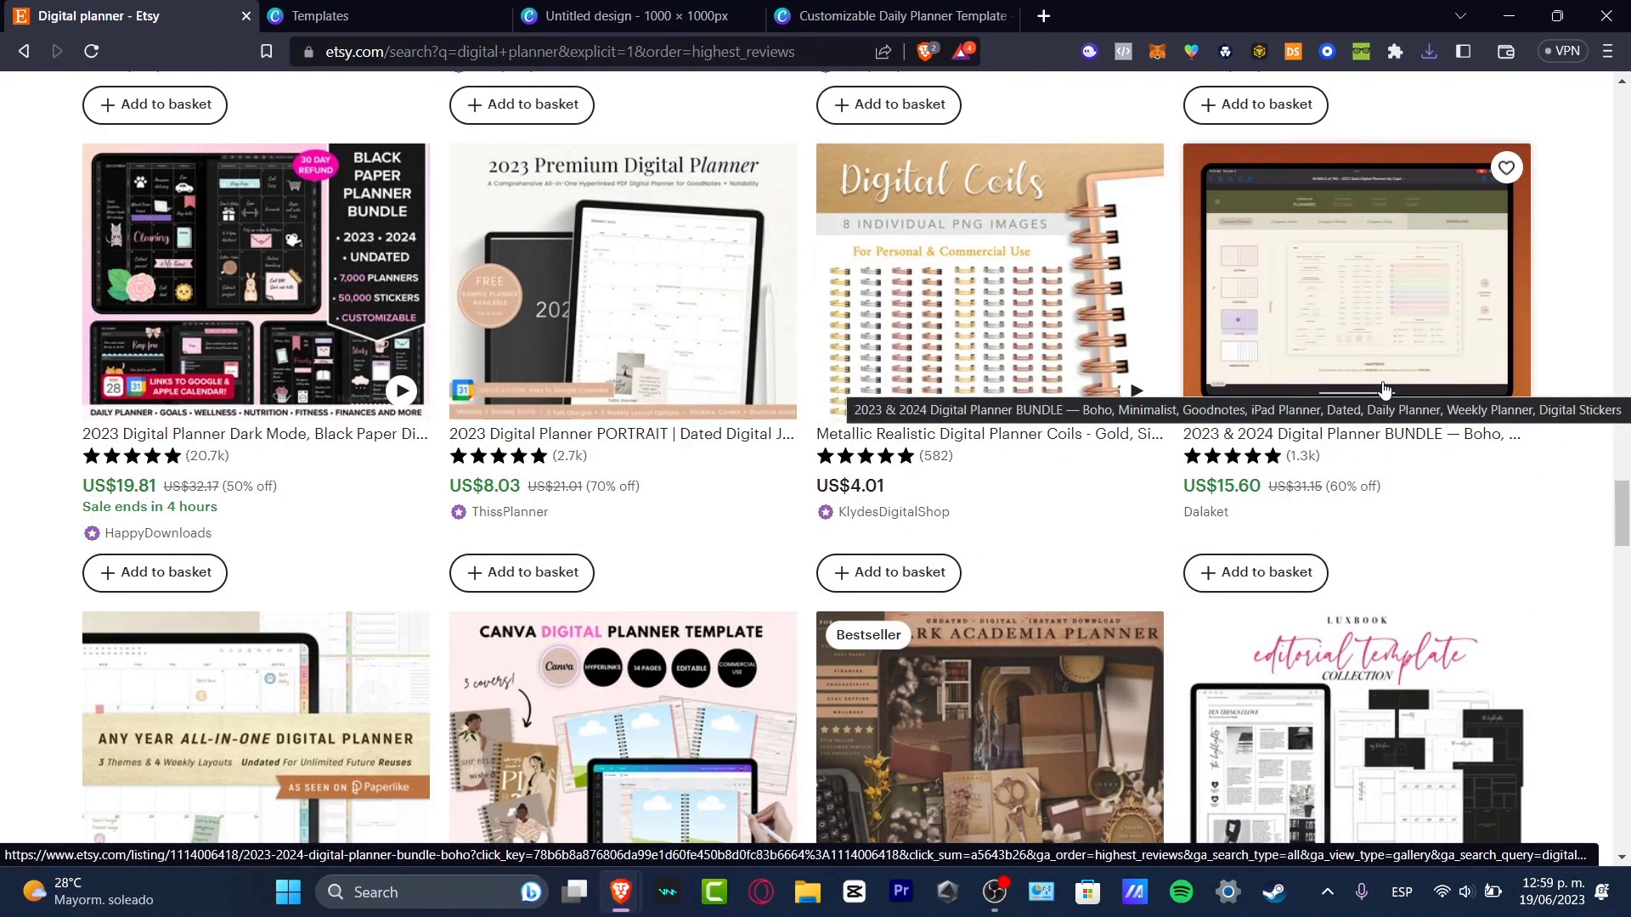
pyautogui.scroll(-18, 1486, 568)
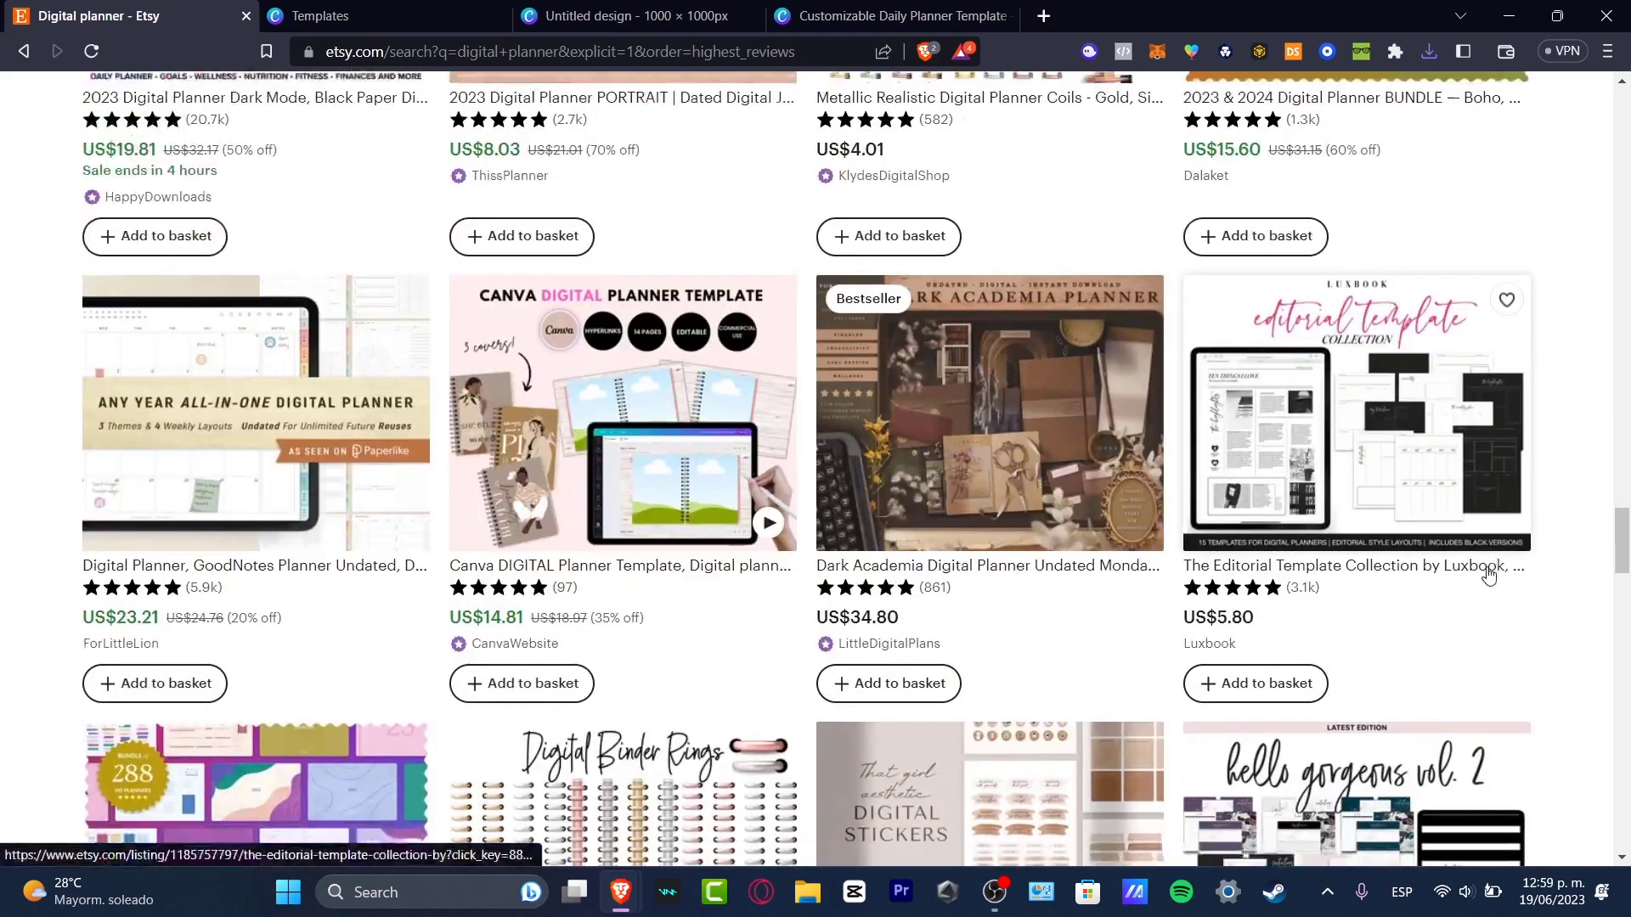
pyautogui.scroll(4, 1488, 576)
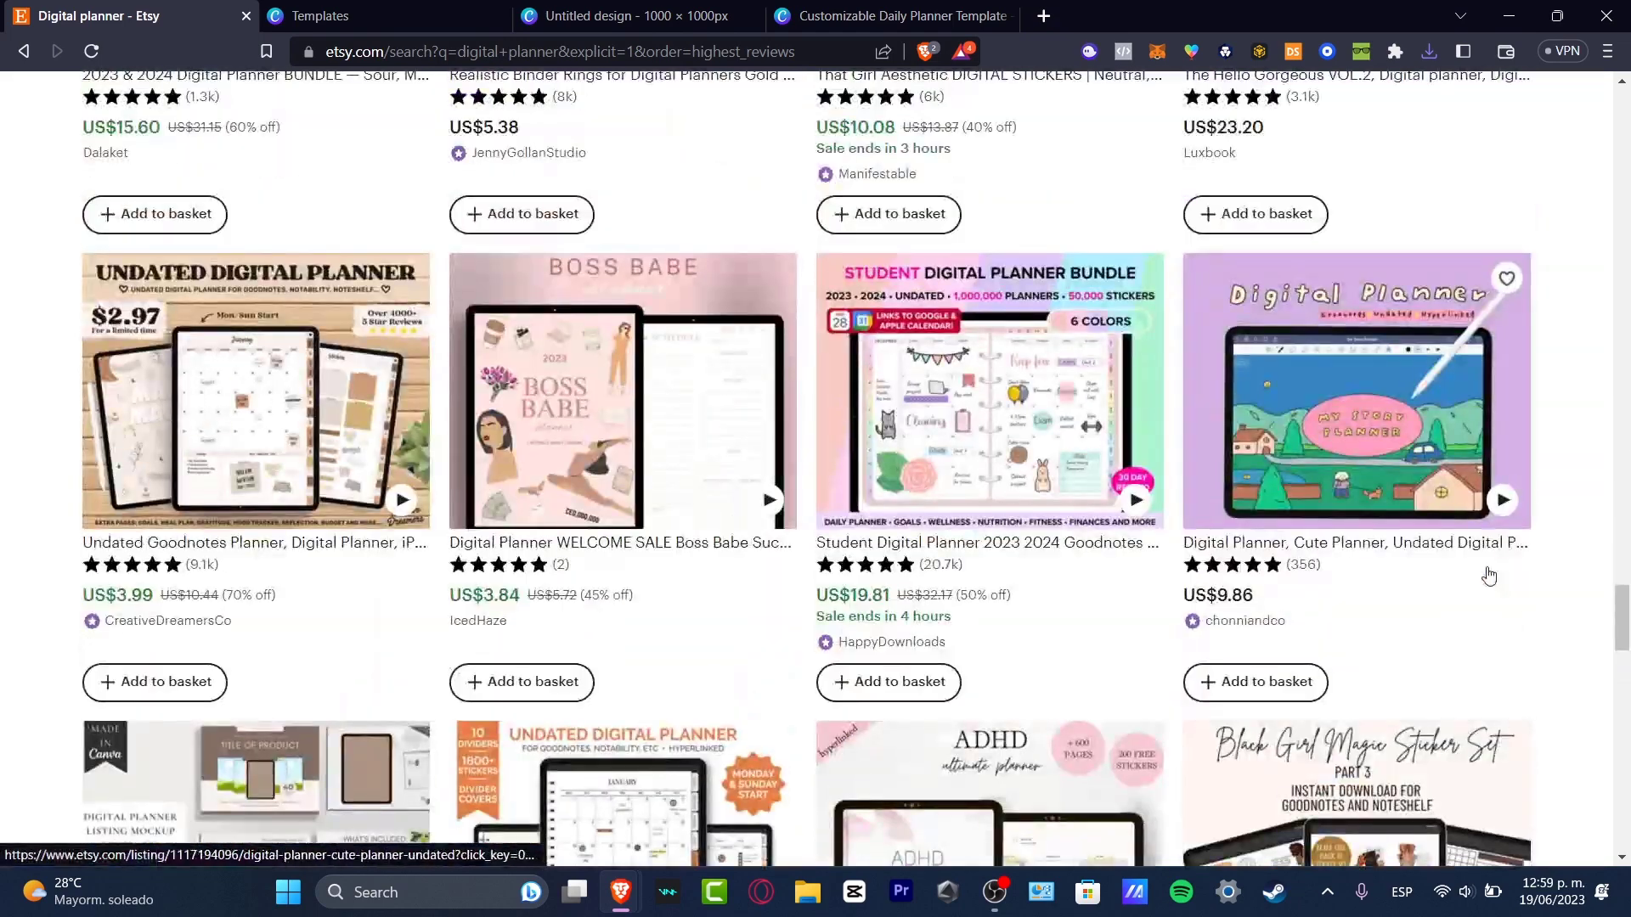
pyautogui.scroll(-8, 1488, 576)
pyautogui.scroll(-4, 1488, 576)
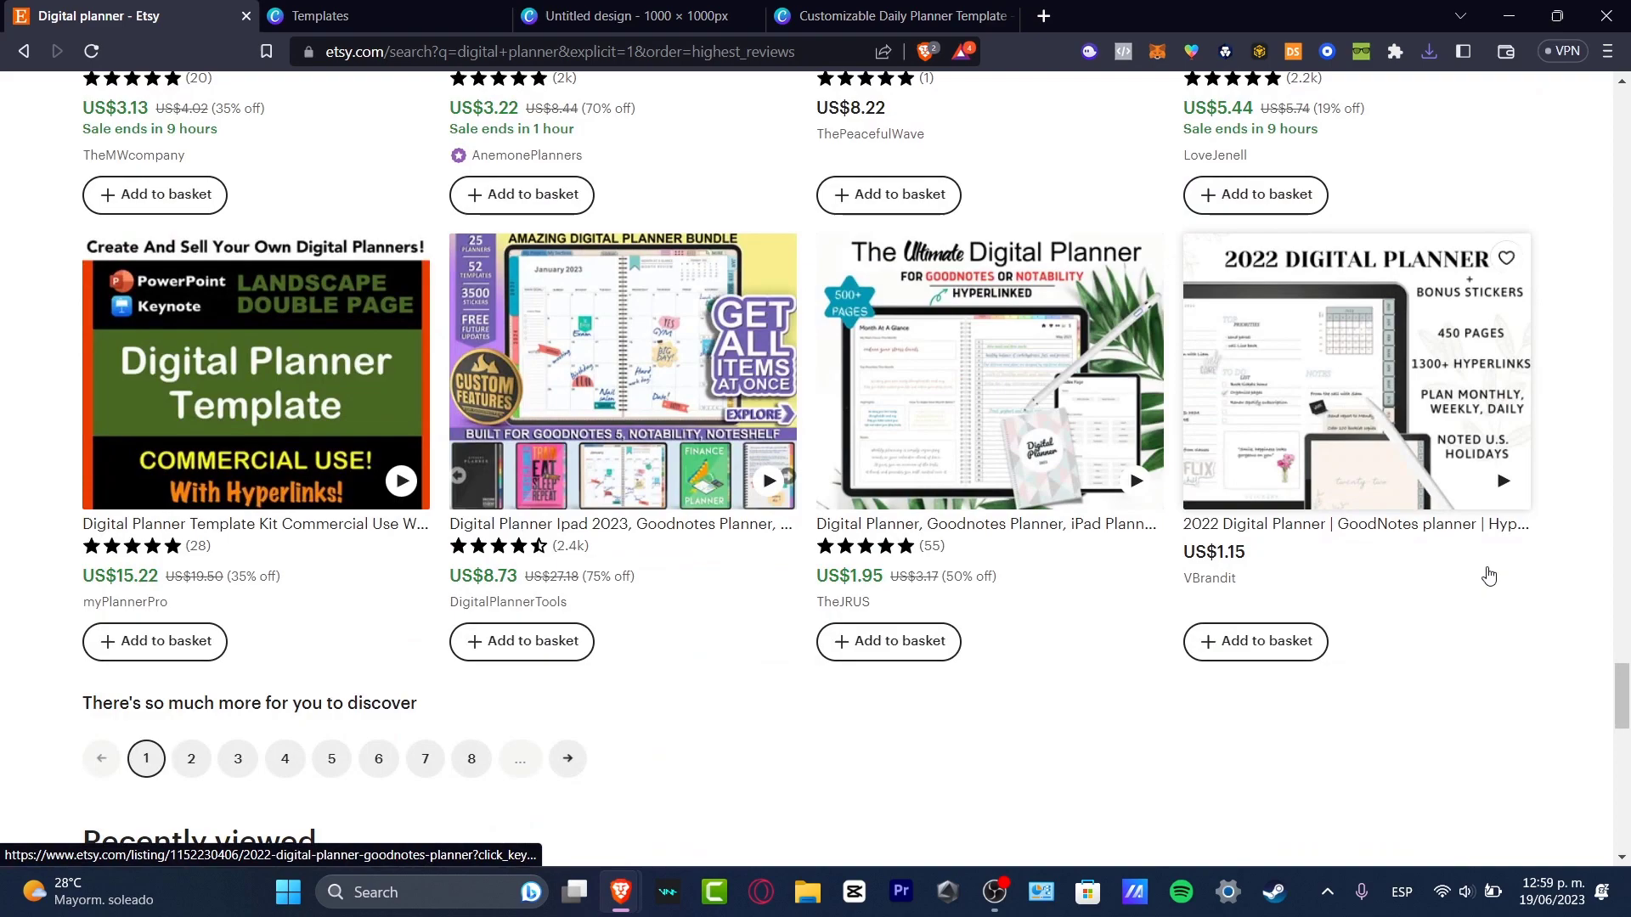
pyautogui.scroll(20, 1488, 576)
pyautogui.scroll(10, 1488, 576)
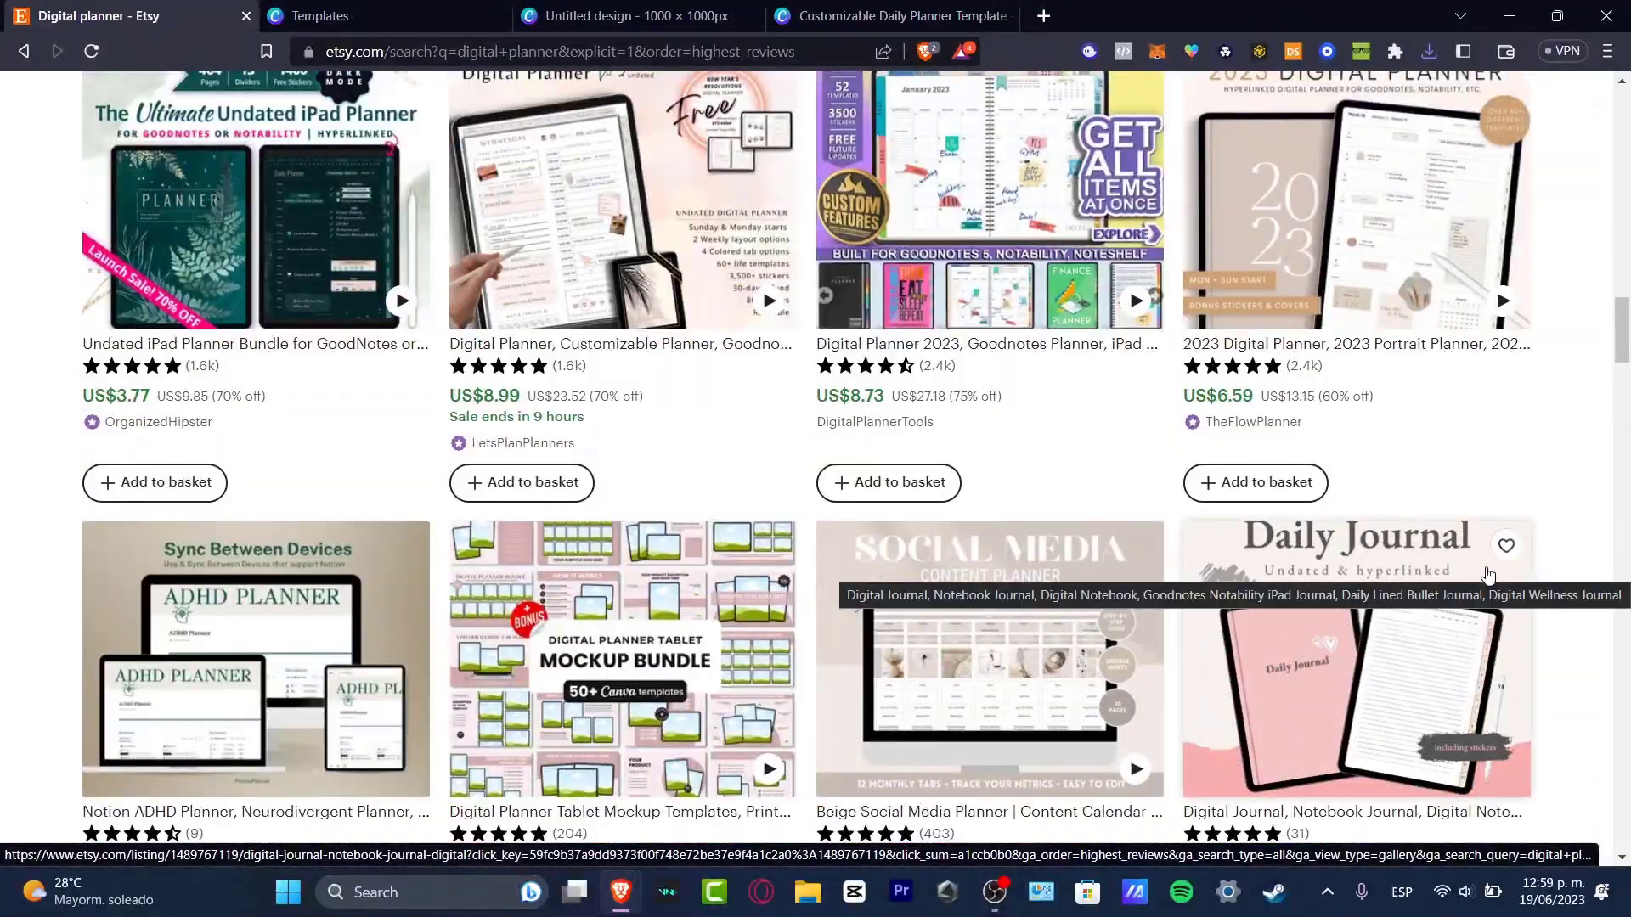
pyautogui.scroll(10, 1433, 586)
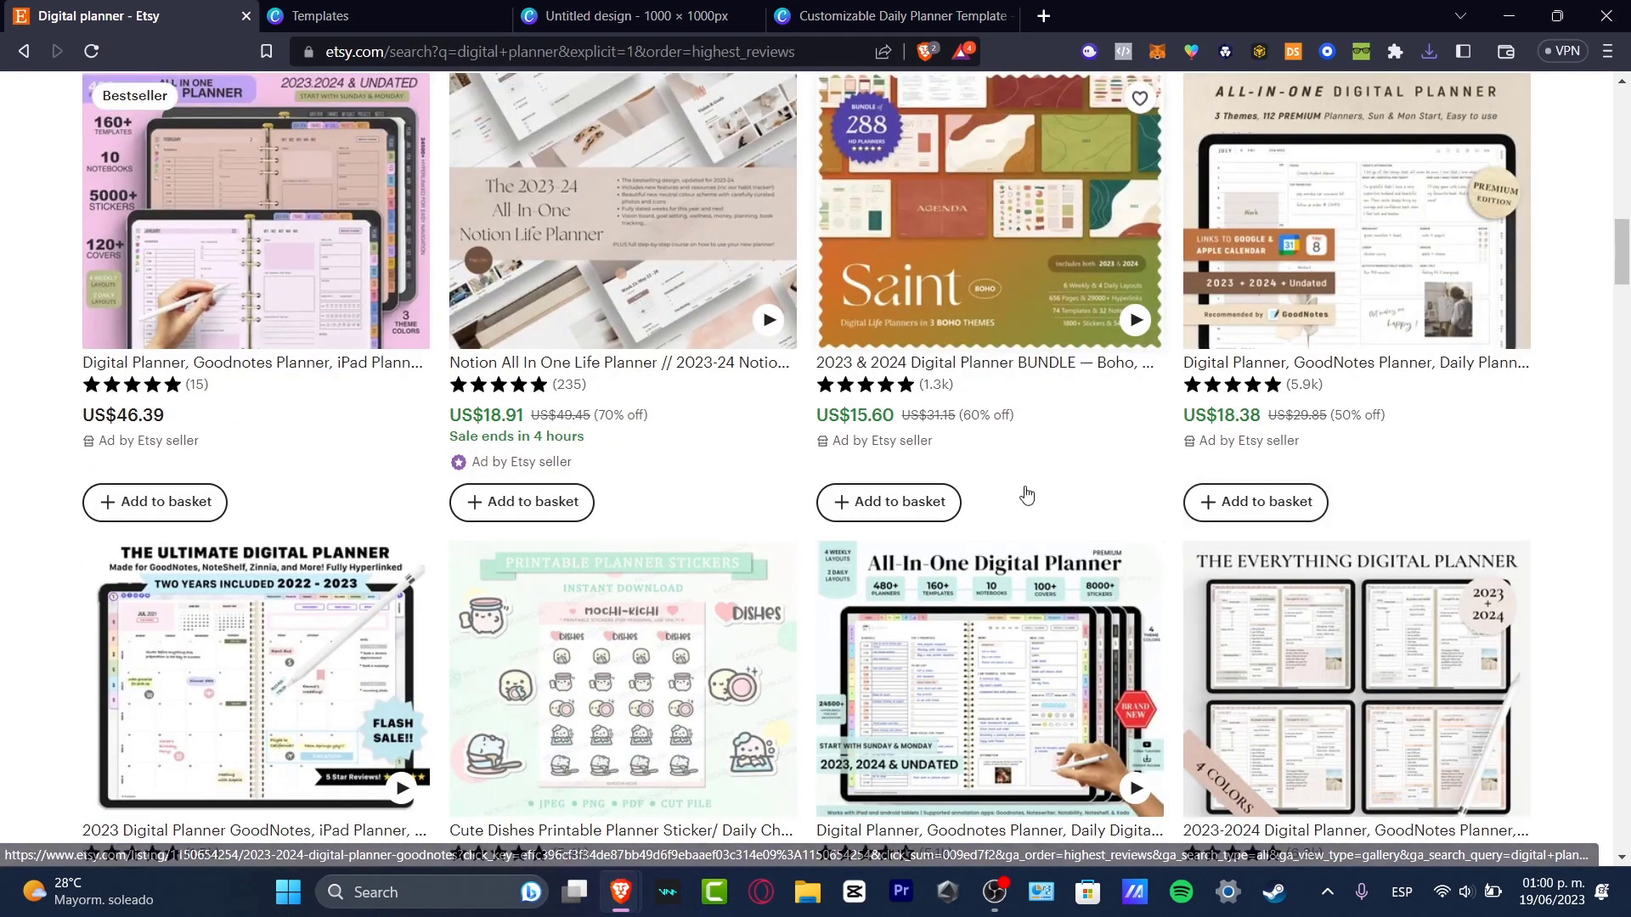
pyautogui.scroll(3, 1022, 491)
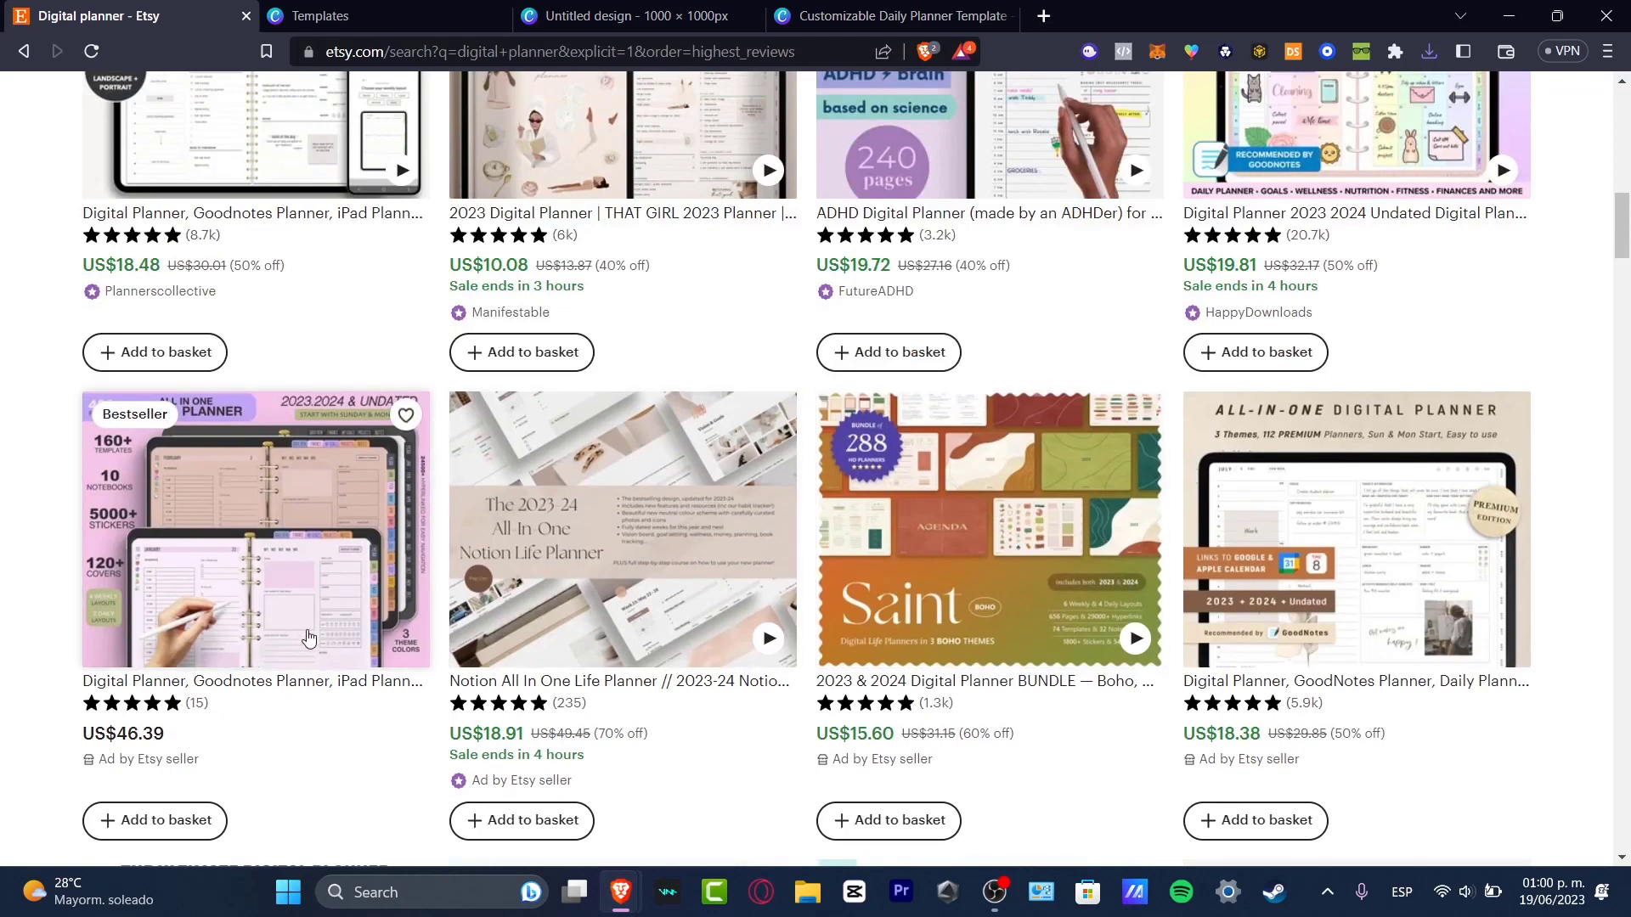
# - Add the blue weekly planner photo and stretch it to cover the whole square page
pyautogui.hotkey('ctrl', '3')
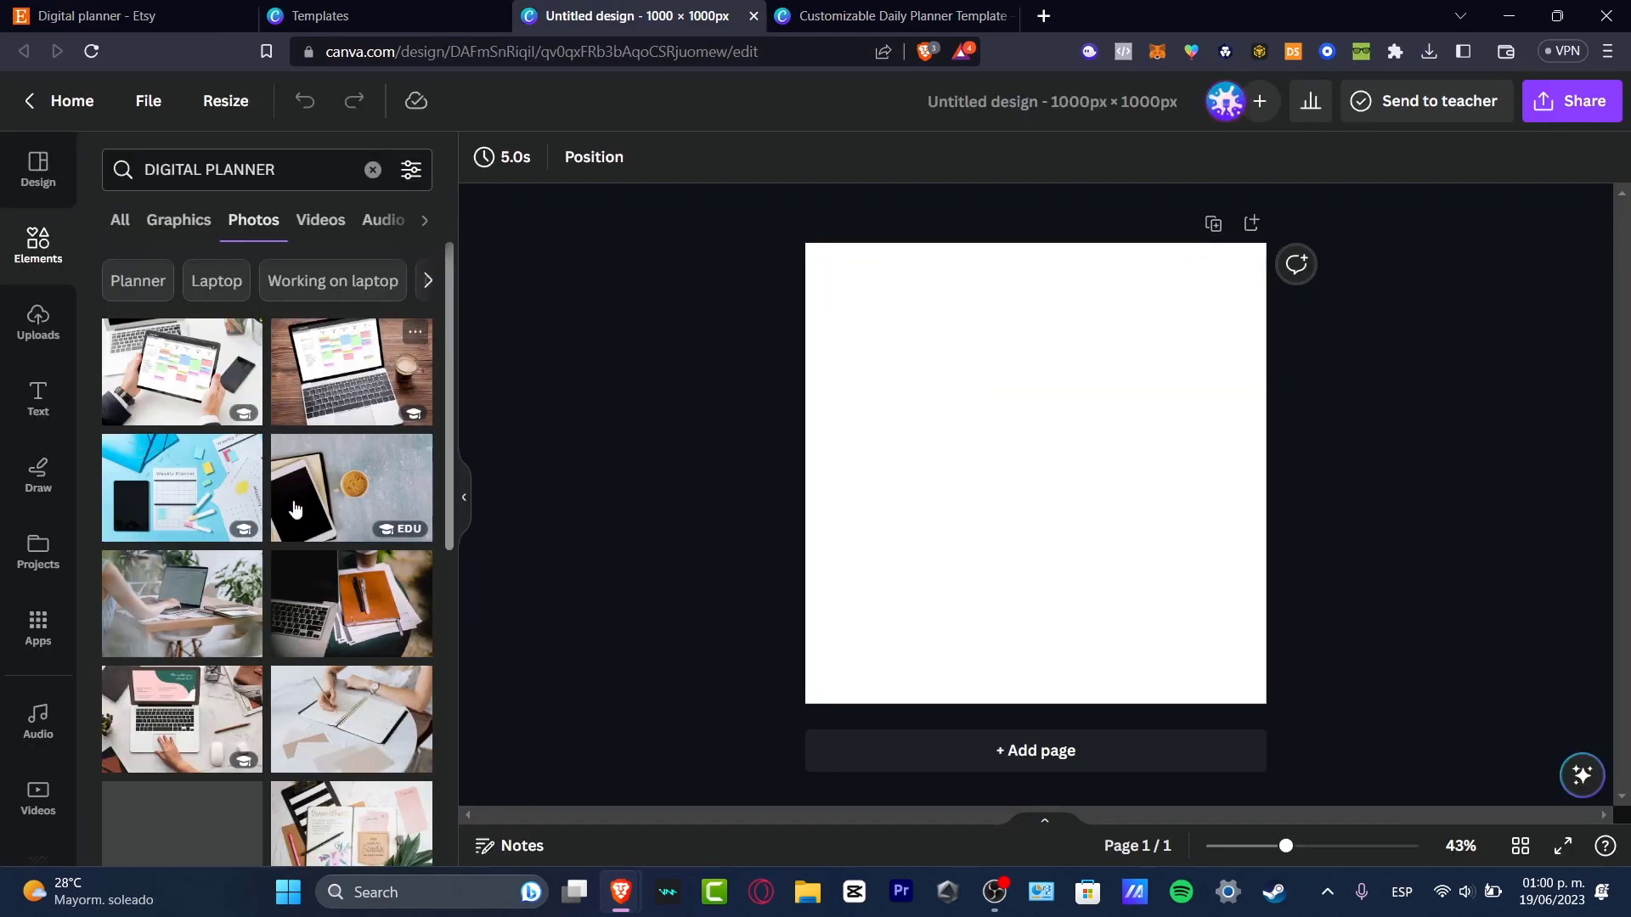
pyautogui.click(182, 487)
pyautogui.moveTo(1115, 513); pyautogui.dragTo(1069, 501)
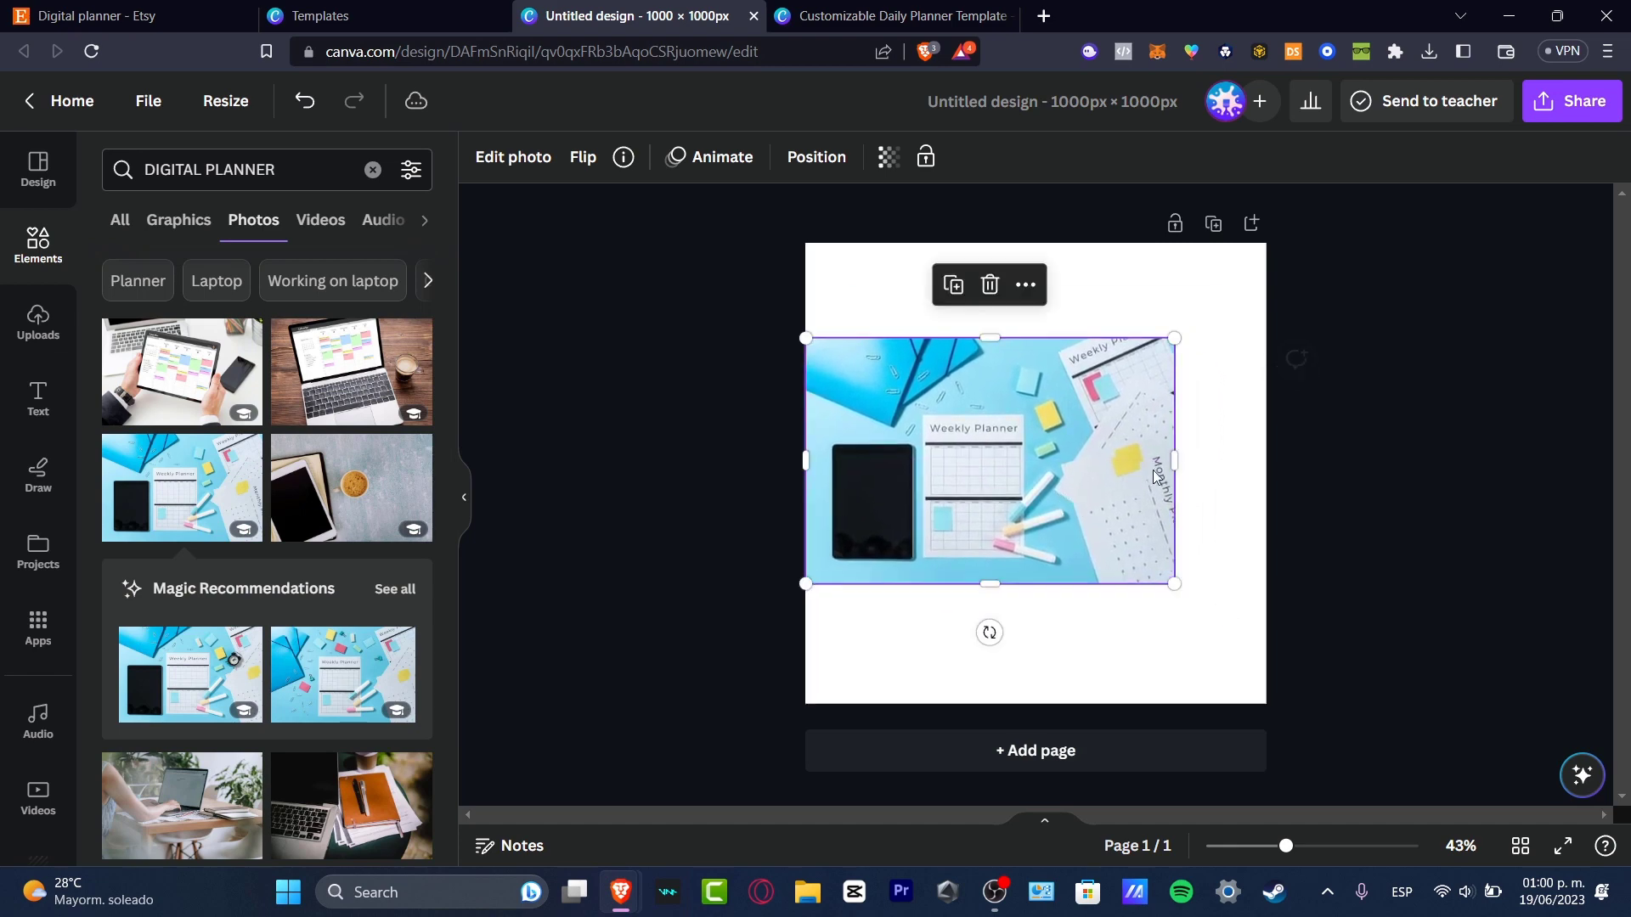
pyautogui.moveTo(1183, 463); pyautogui.dragTo(1266, 461)
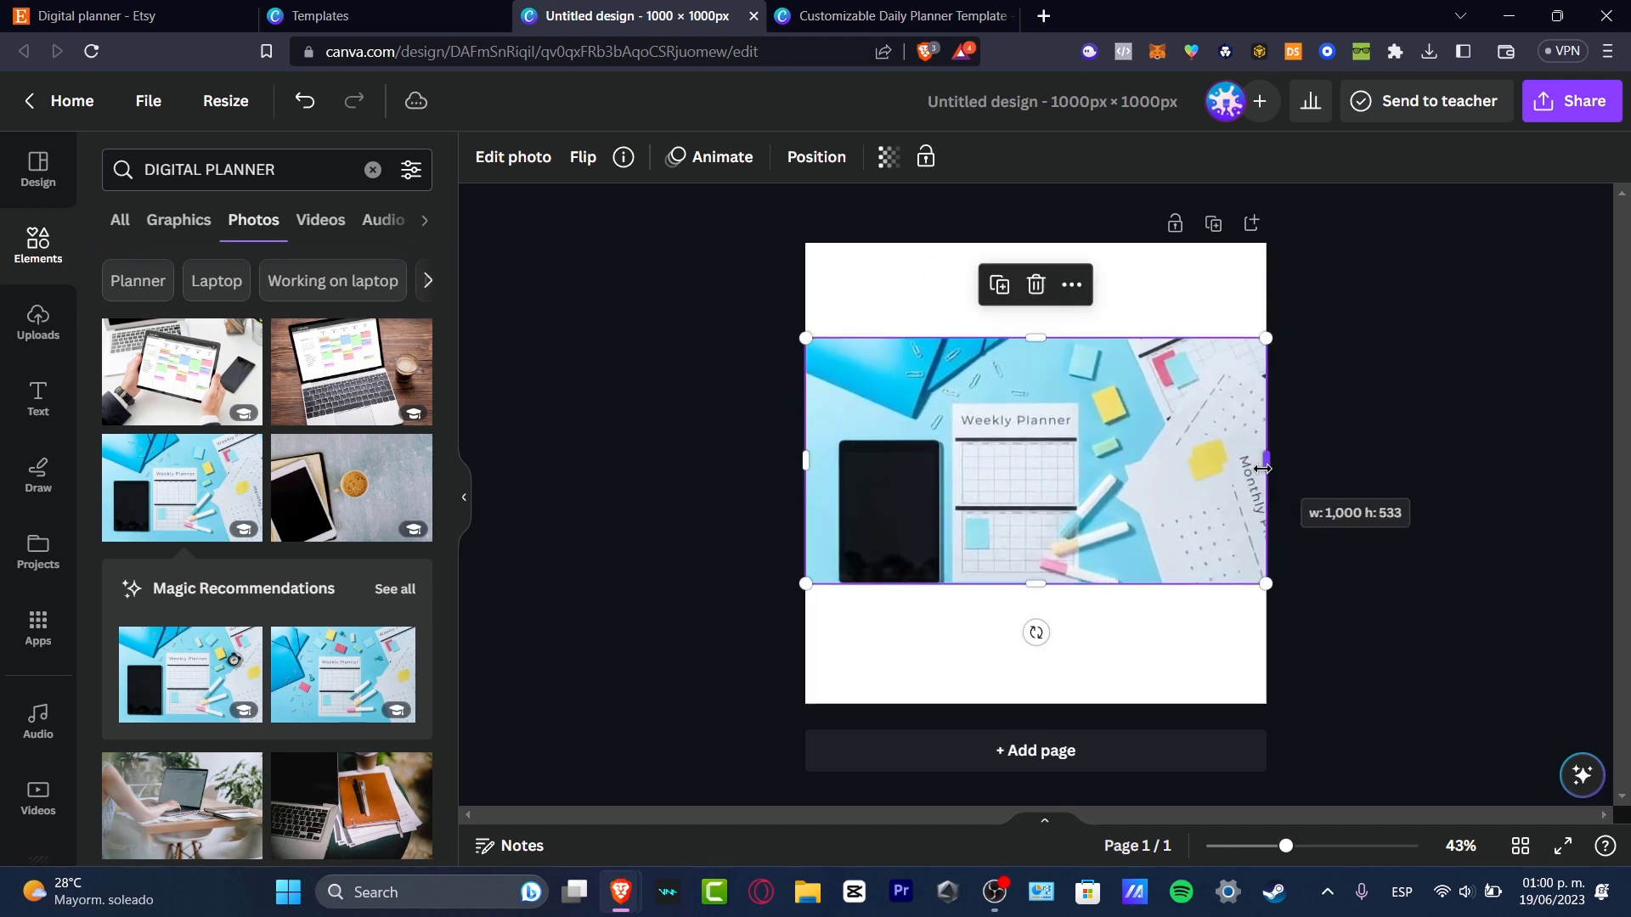
pyautogui.moveTo(1040, 316); pyautogui.dragTo(1037, 243)
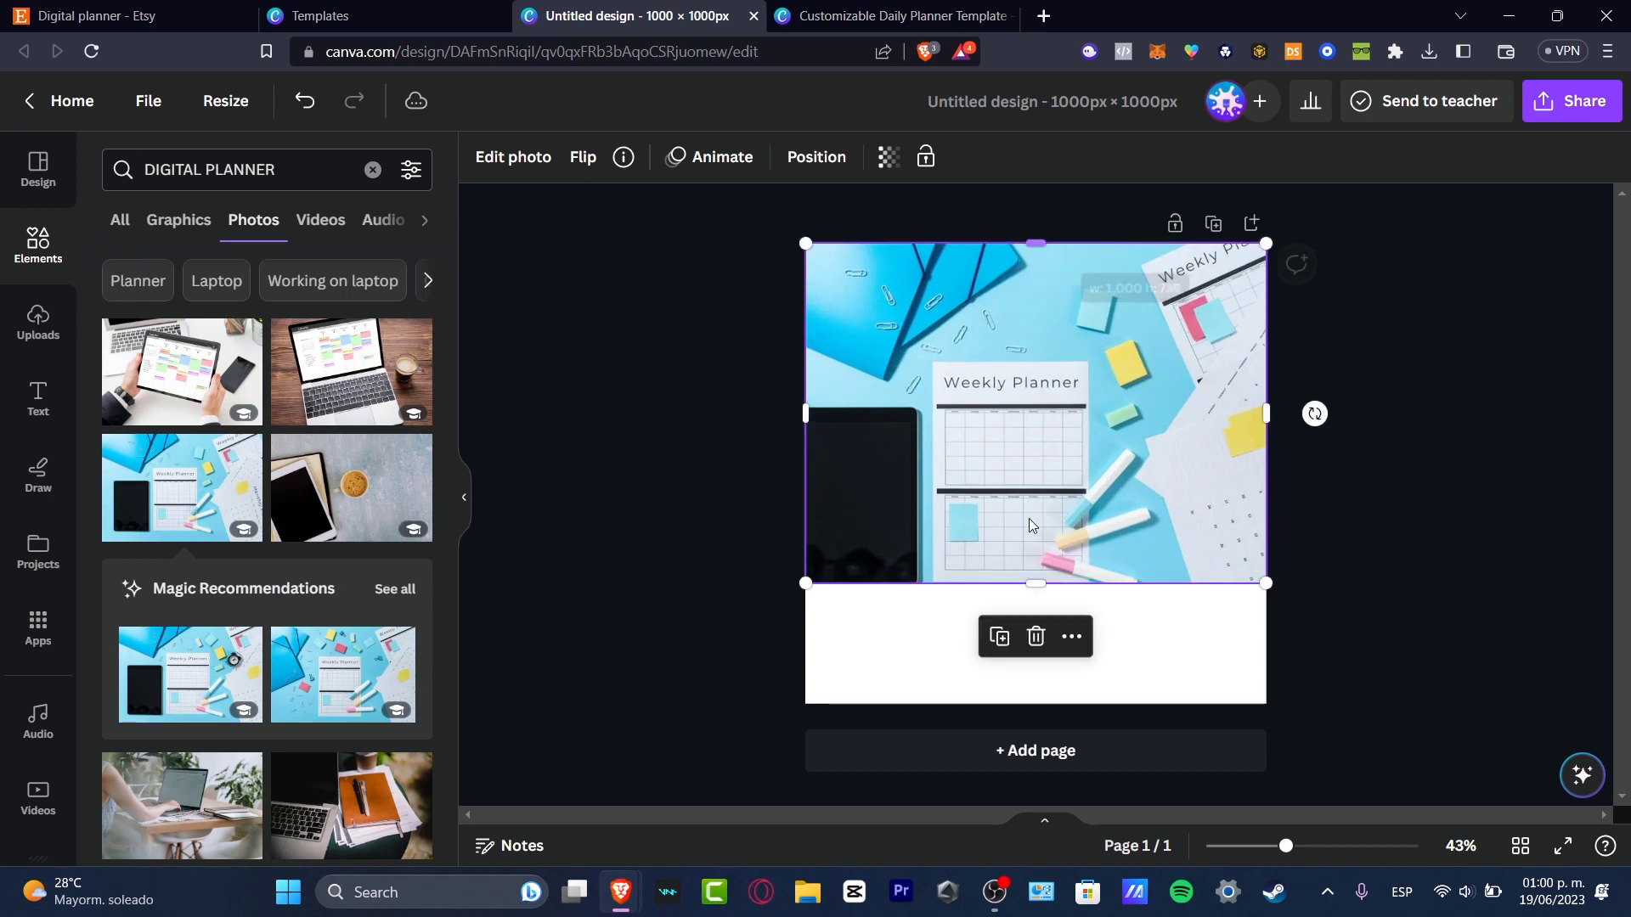
pyautogui.moveTo(1034, 583); pyautogui.dragTo(1056, 704)
pyautogui.moveTo(1081, 601); pyautogui.dragTo(1175, 600)
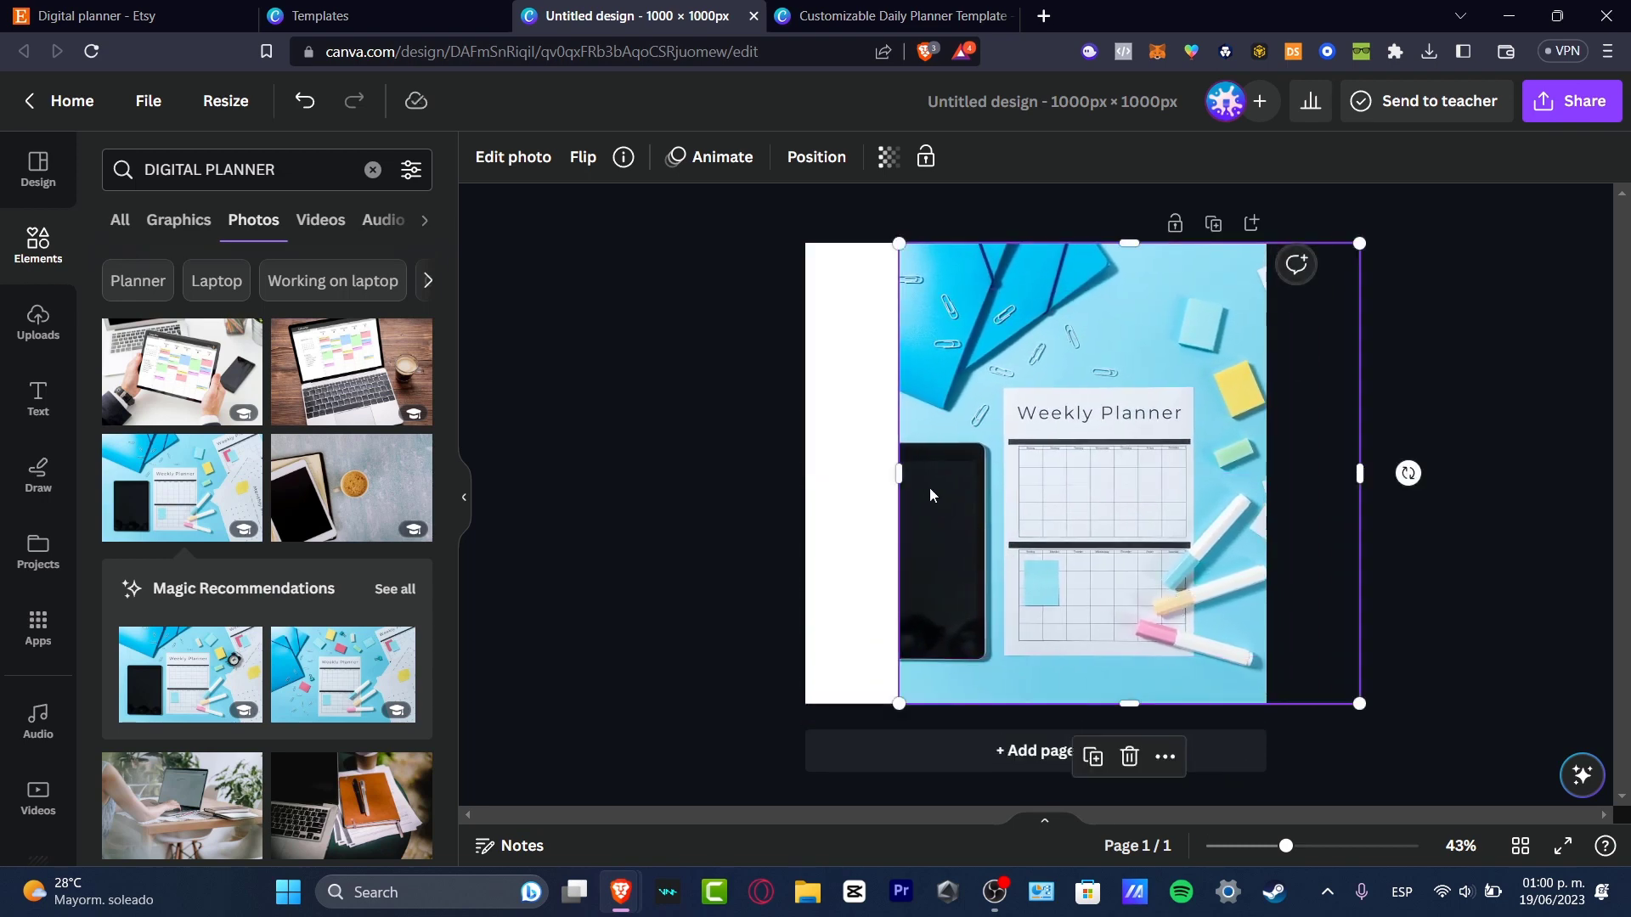
pyautogui.hotkey('ctrl', 'z')
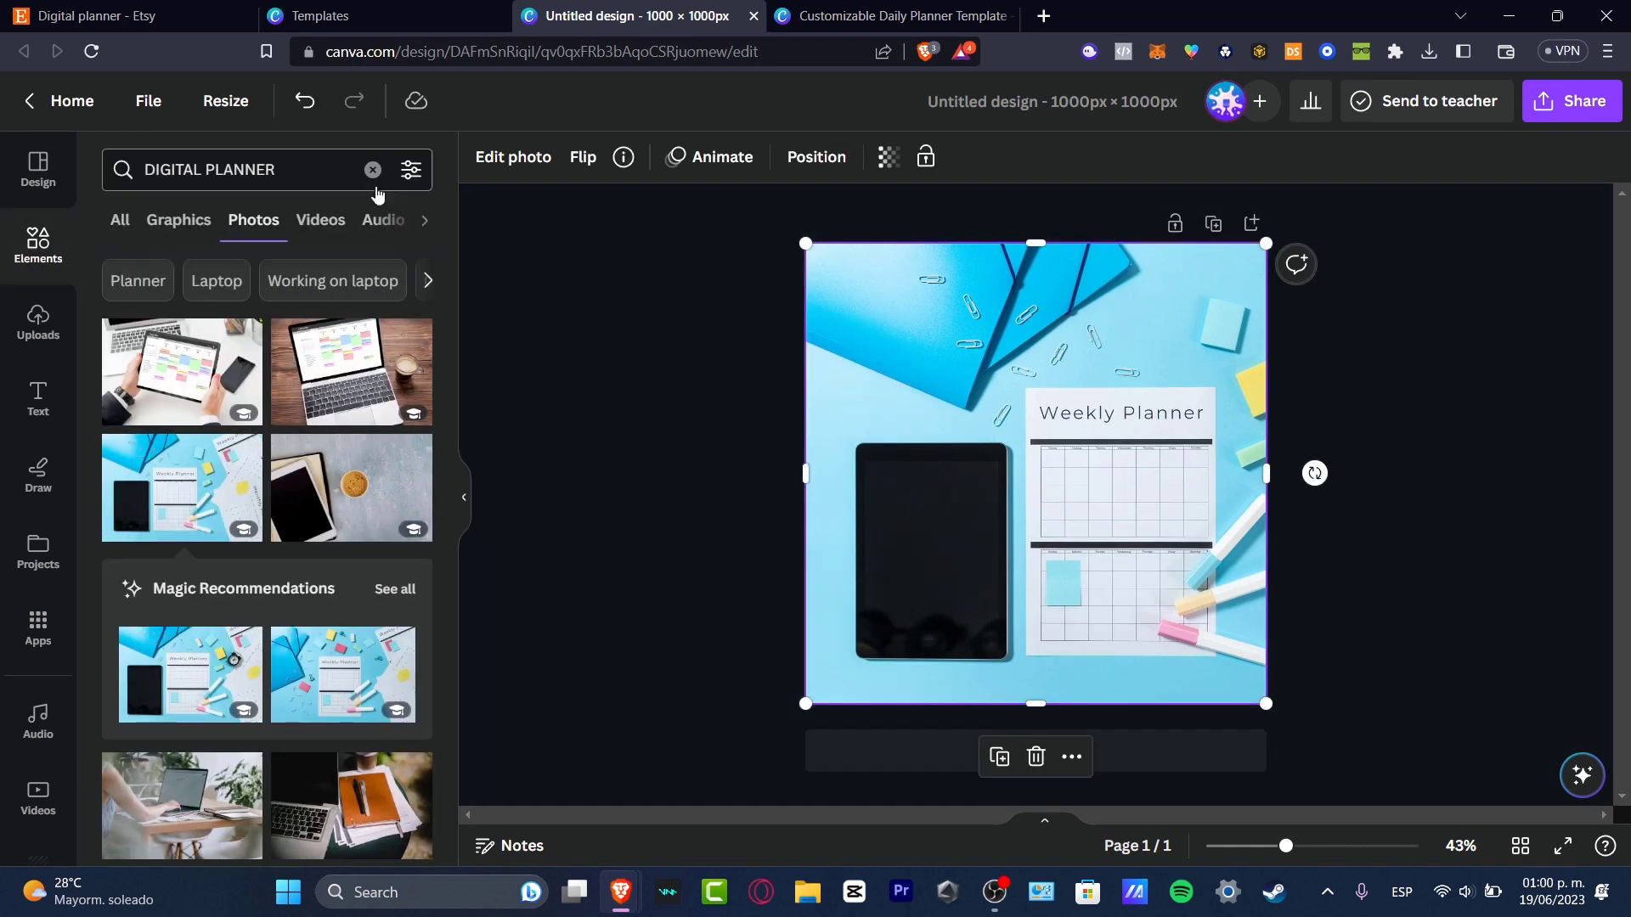
# - Search Canva elements for 'computer'
pyautogui.click(32, 254)
pyautogui.click(234, 170)
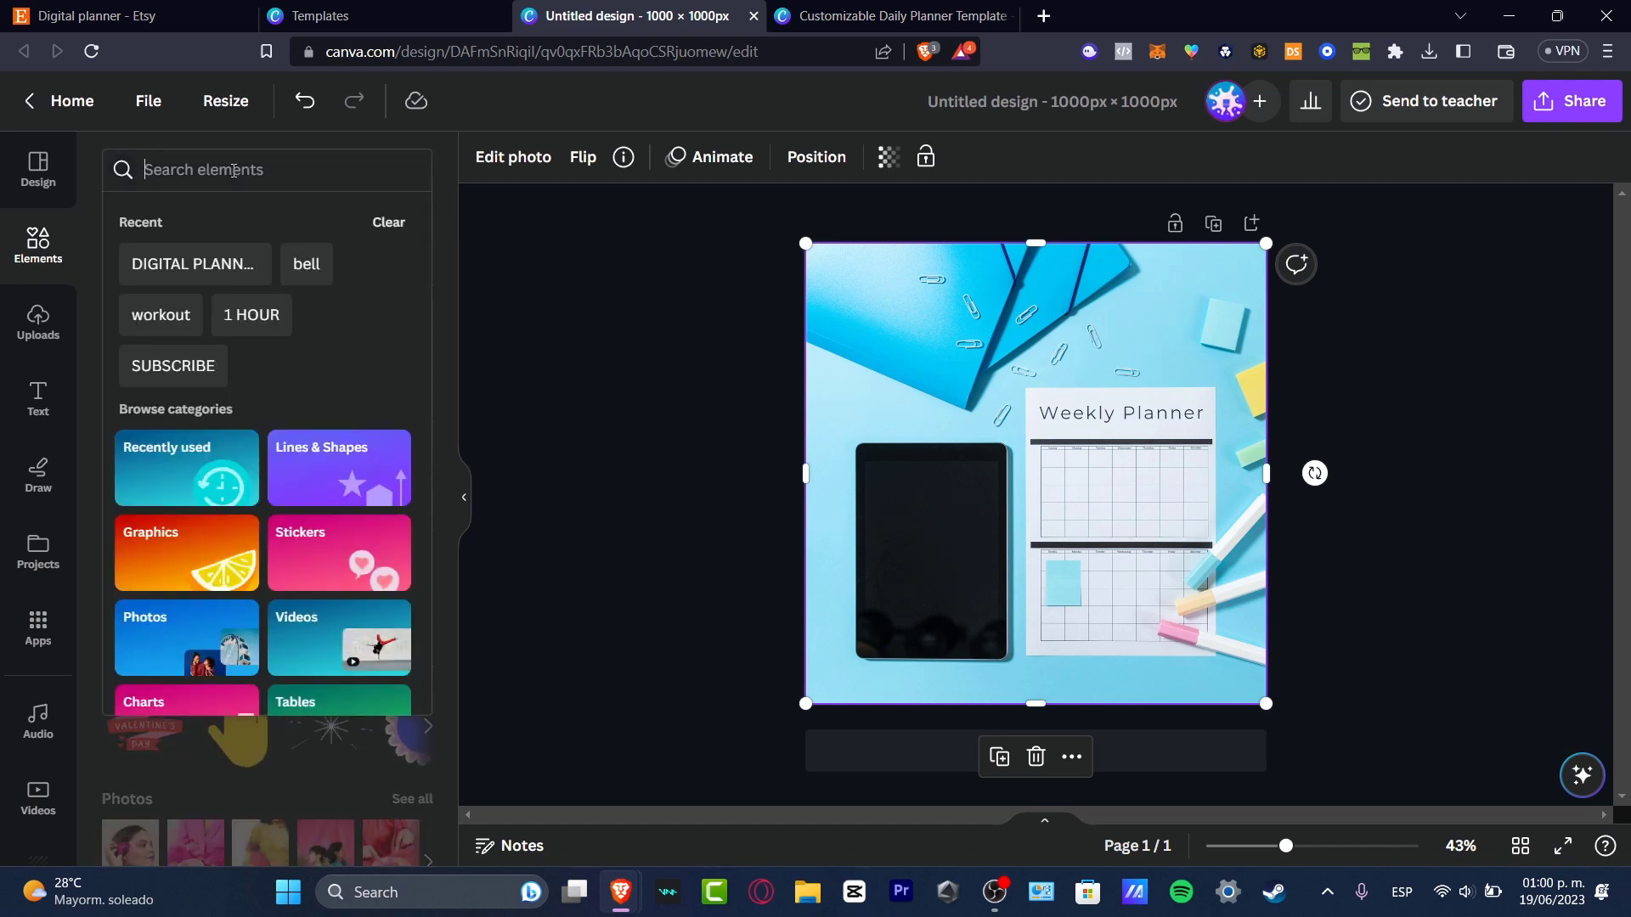
pyautogui.write('computer')
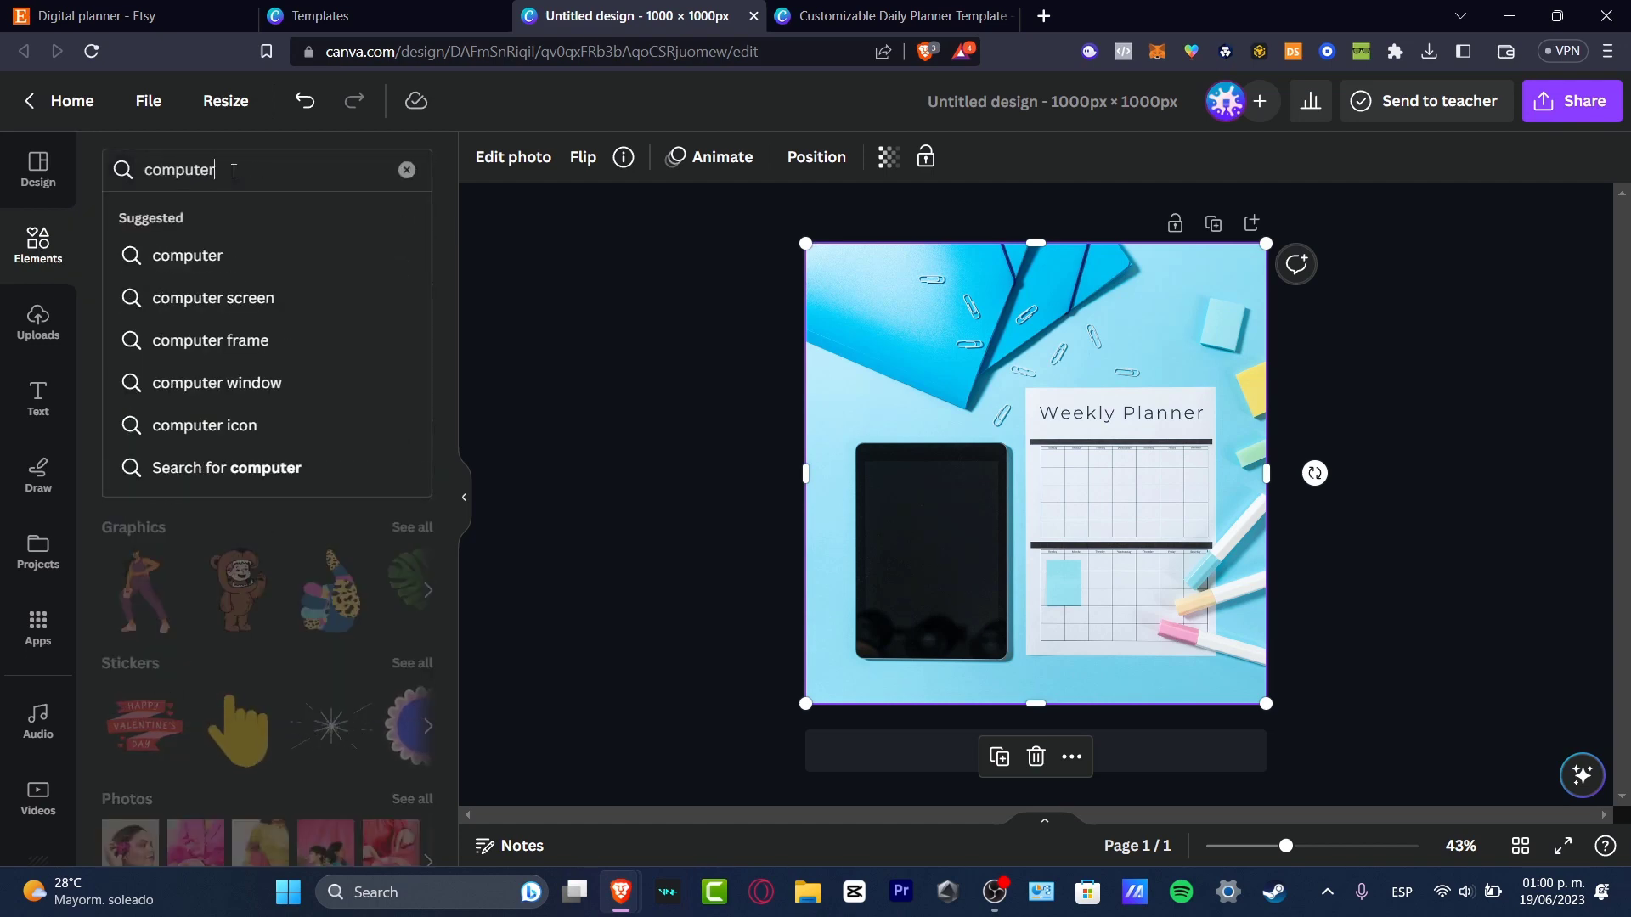
pyautogui.press('Return')
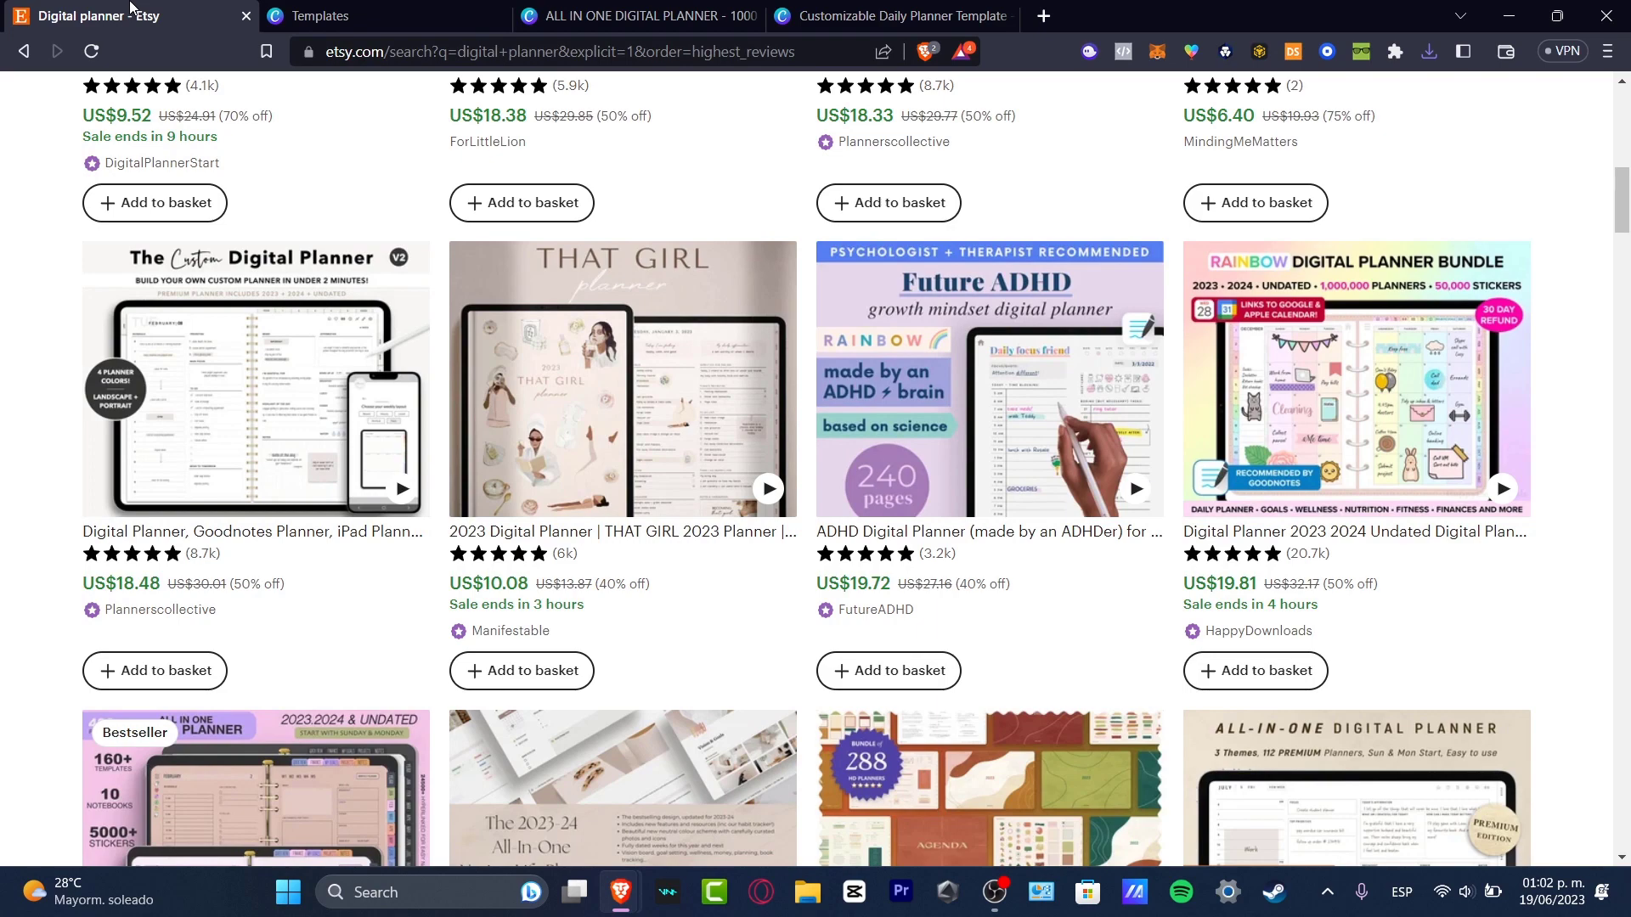
# - Go to Etsy's Shop Manager and open the Listings section
pyautogui.scroll(10, 1104, 425)
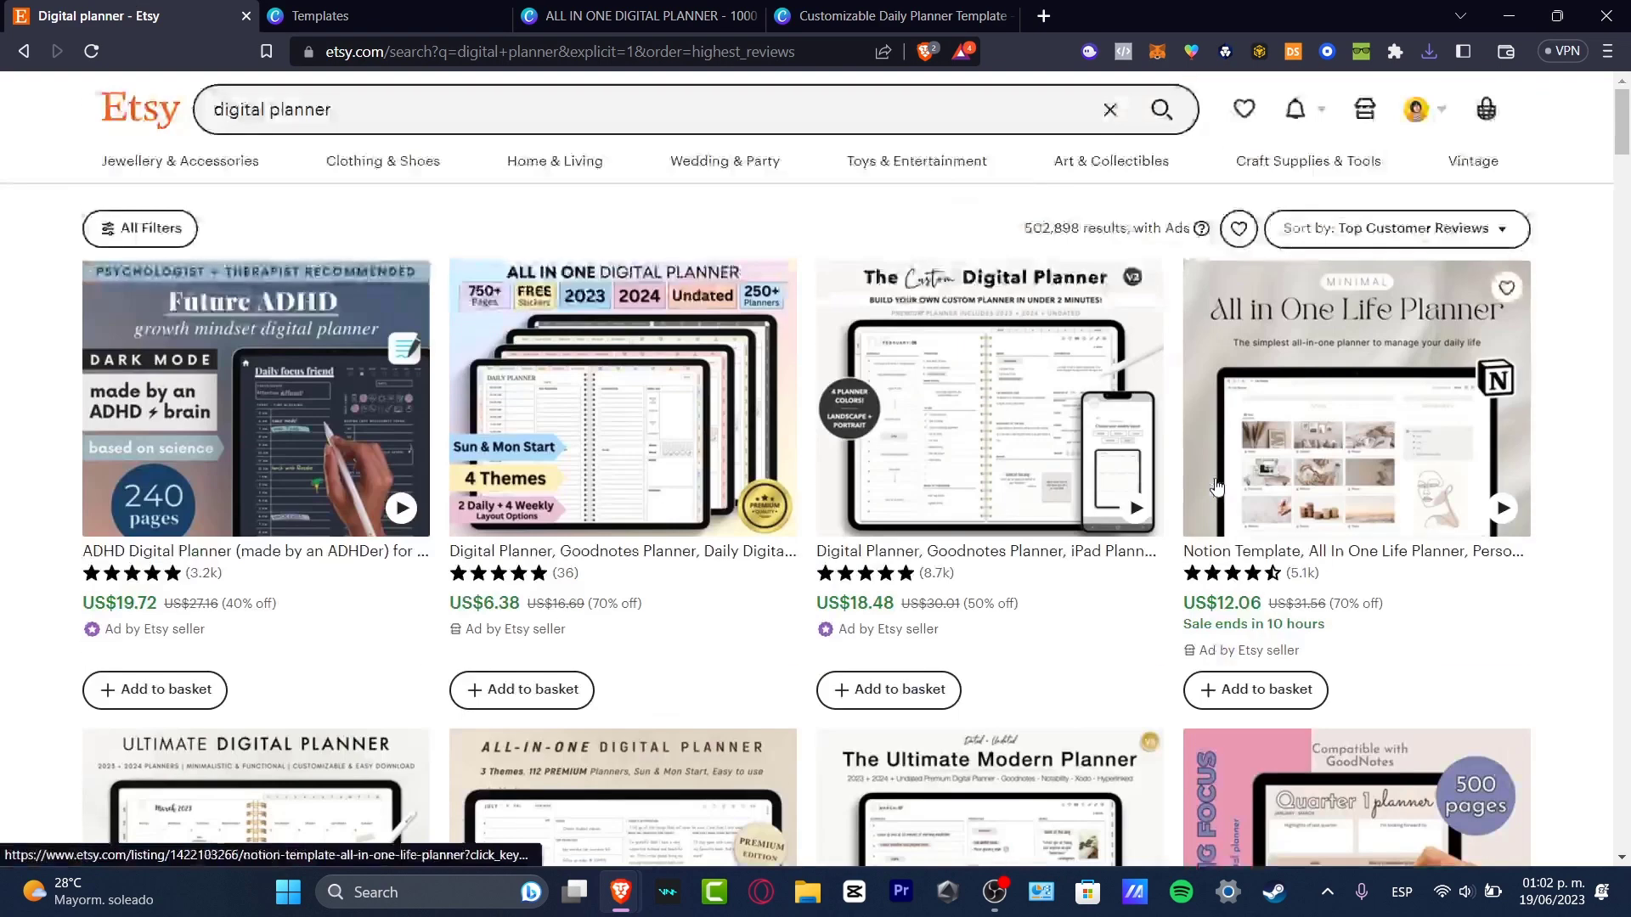
pyautogui.click(1369, 105)
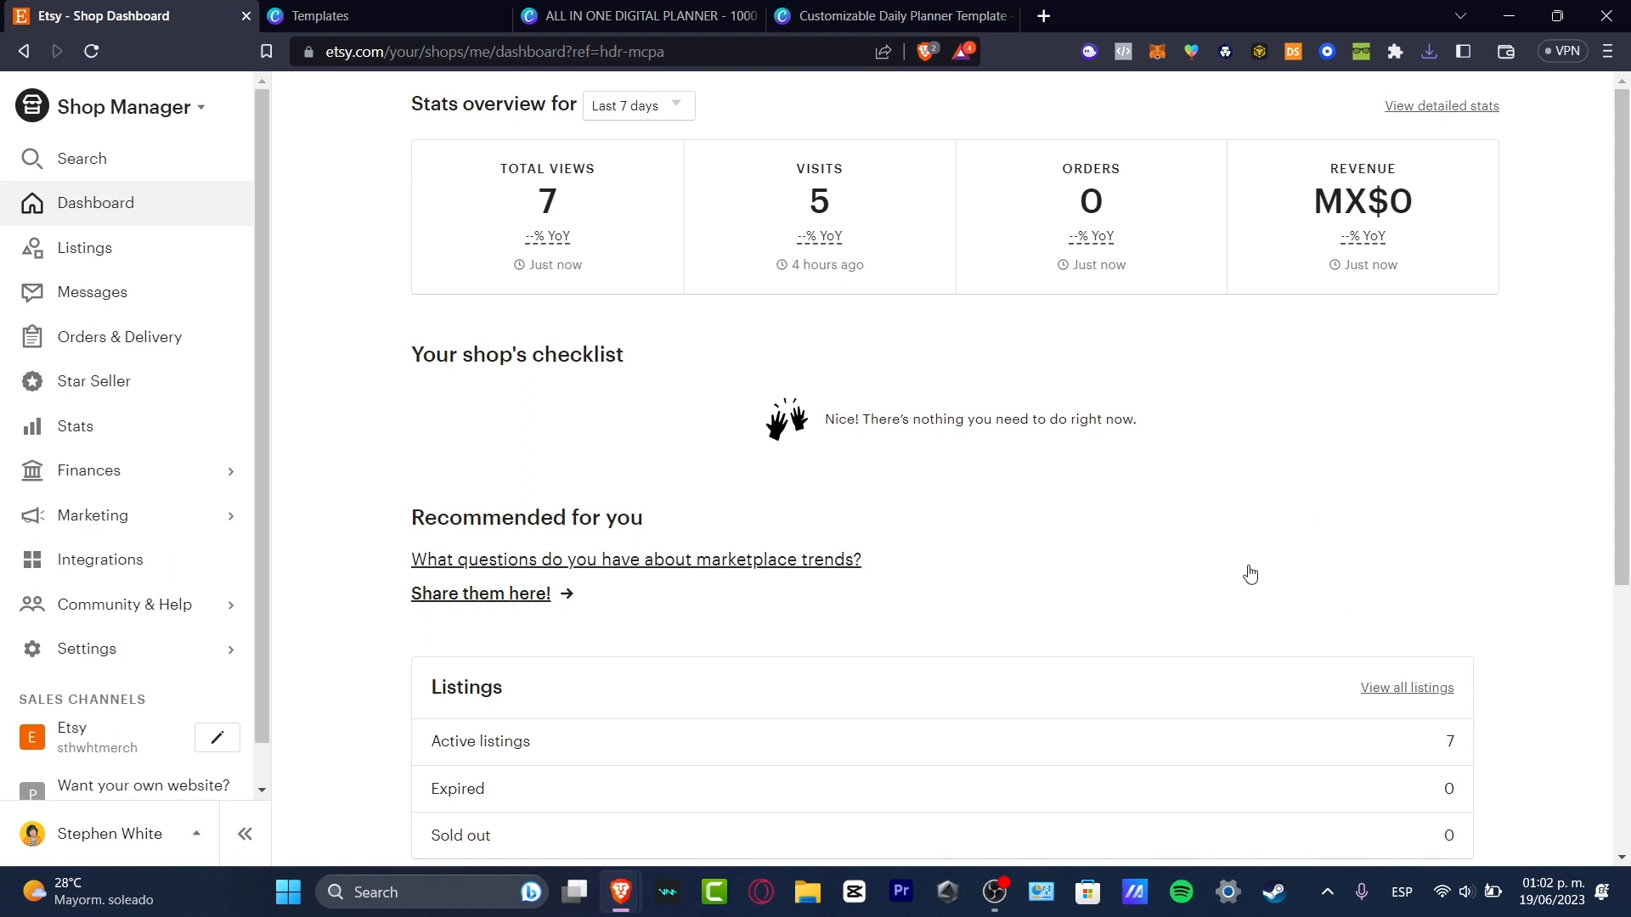
pyautogui.click(128, 248)
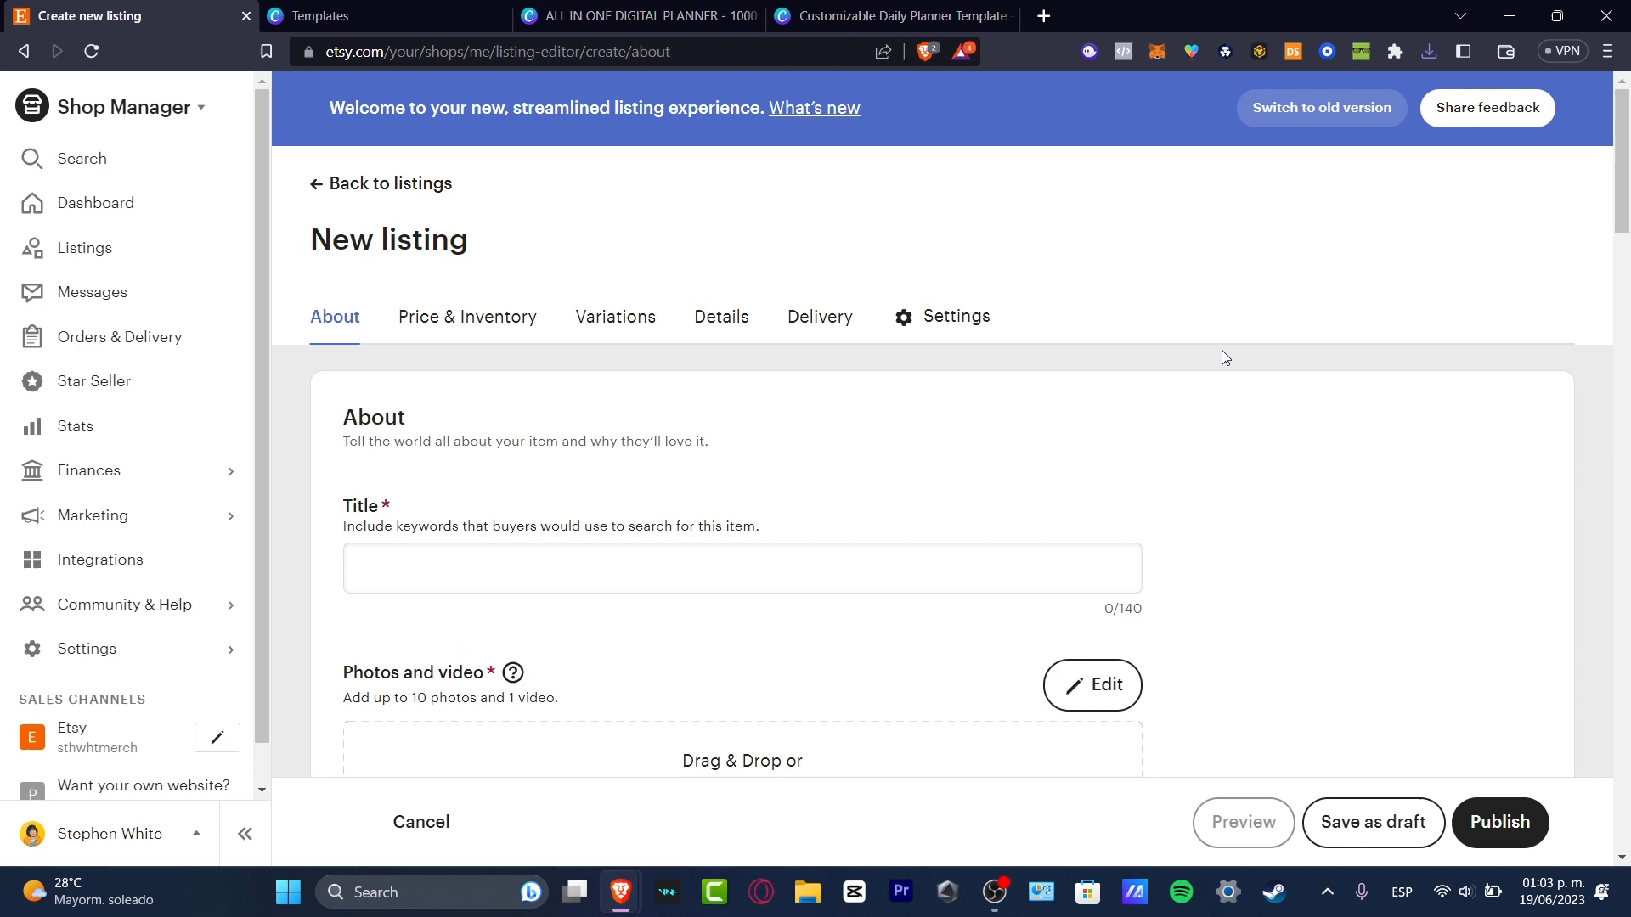
# - Start the new listing title with 'Dig' and move down to the Delivery section
pyautogui.scroll(-3, 880, 233)
pyautogui.click(878, 232)
pyautogui.write('di')
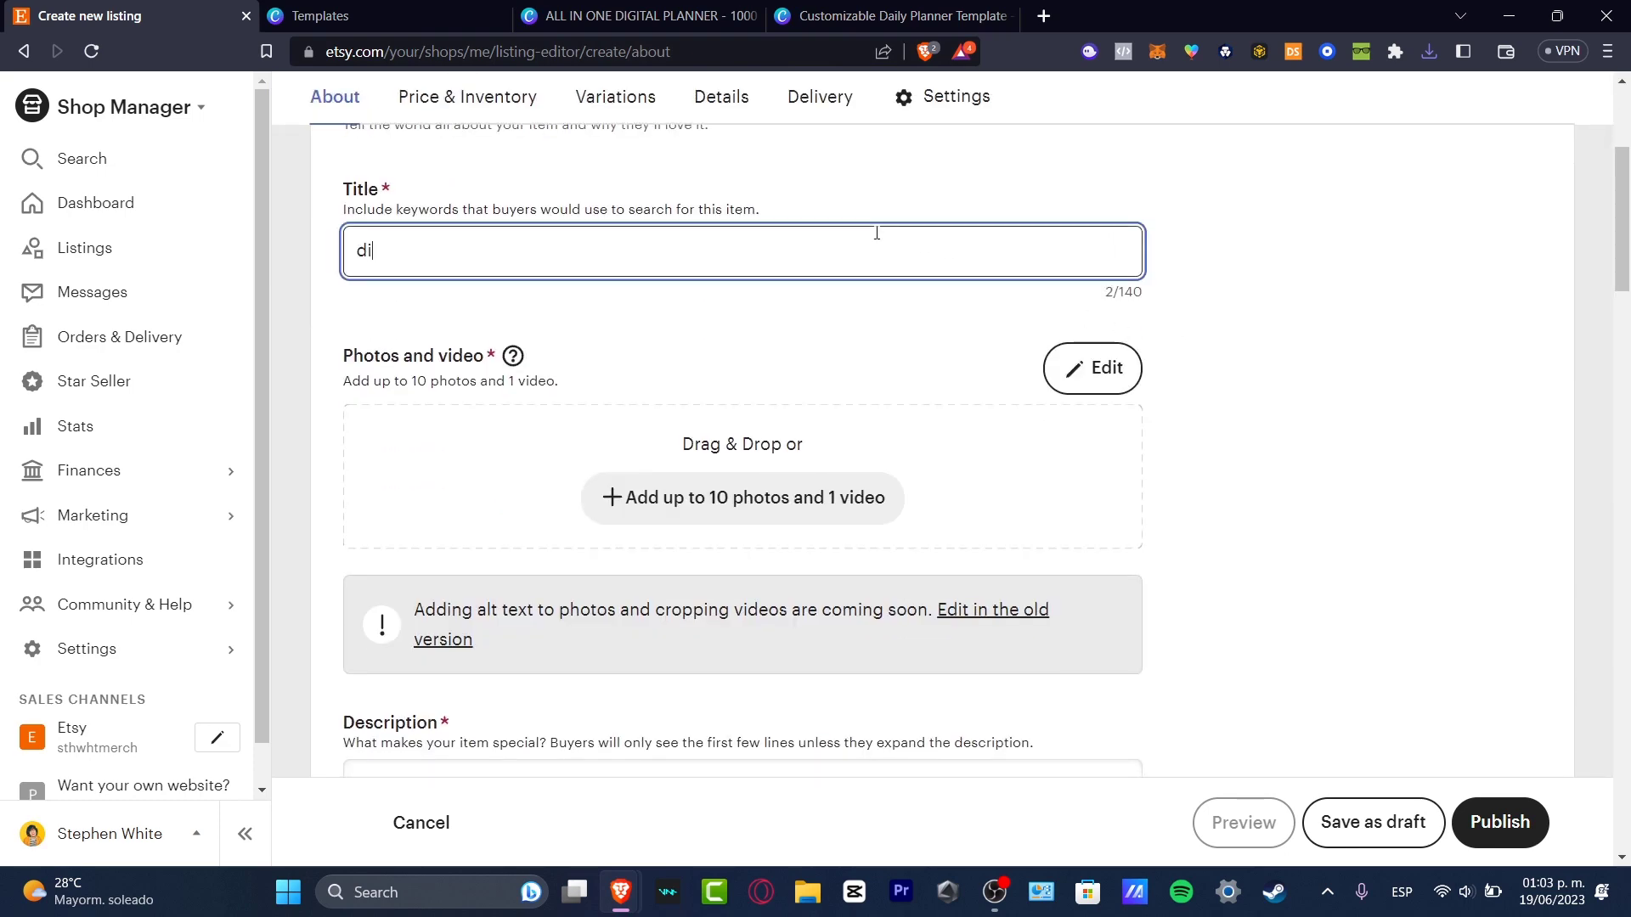
pyautogui.write('g')
pyautogui.press('BackSpace')
pyautogui.press('BackSpace')
pyautogui.press('BackSpace')
pyautogui.write('Dig')
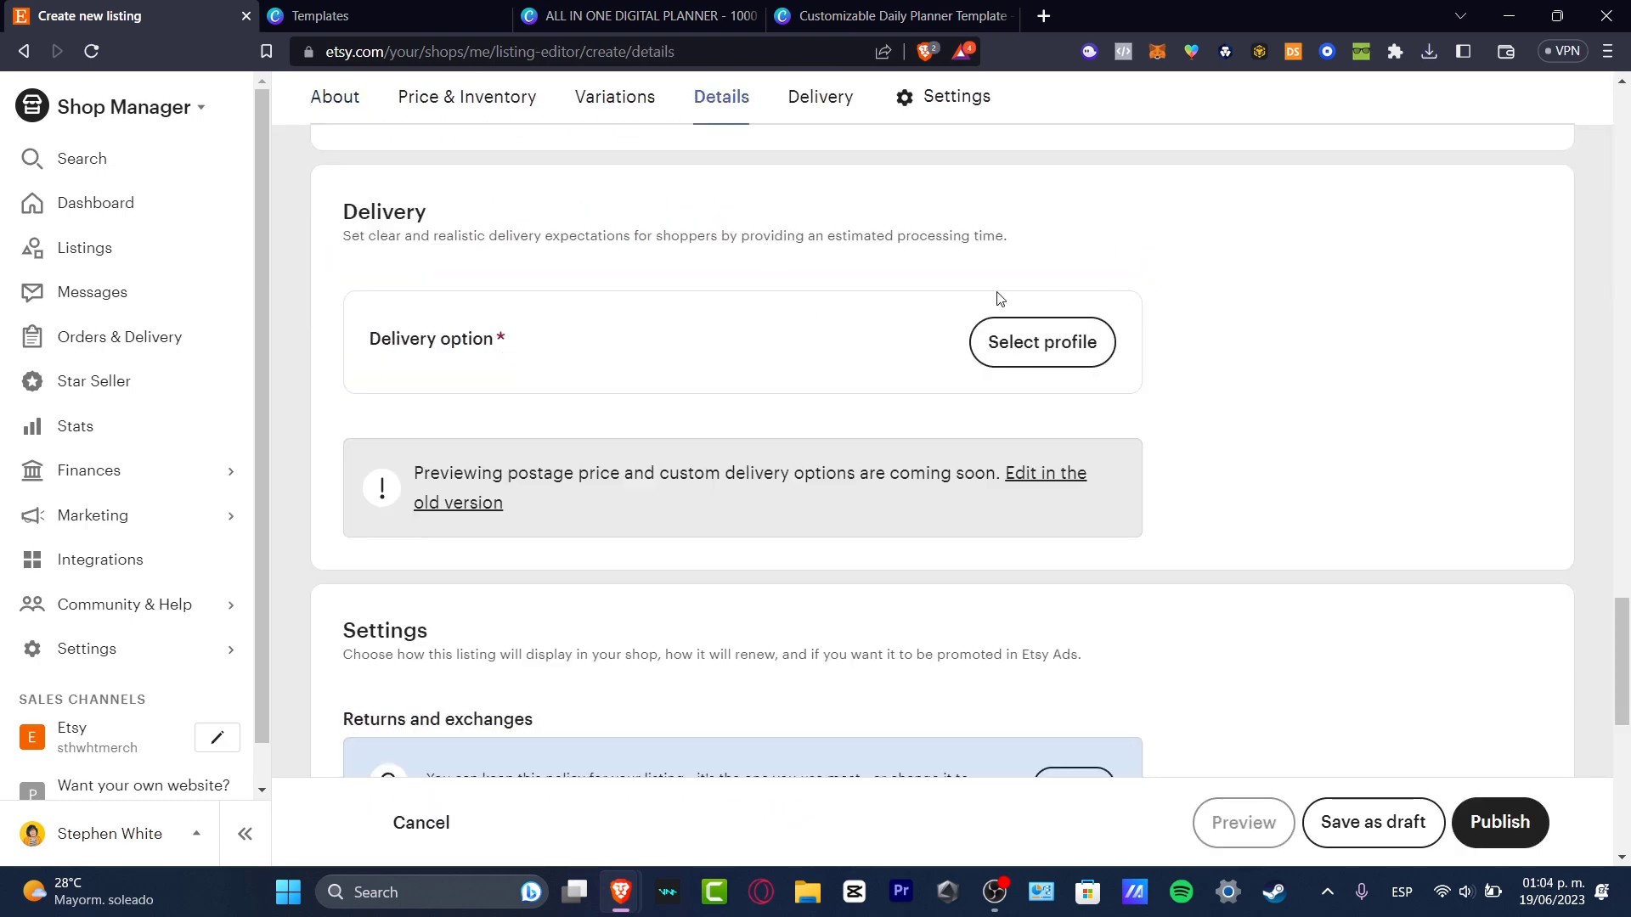
pyautogui.scroll(-3, 999, 297)
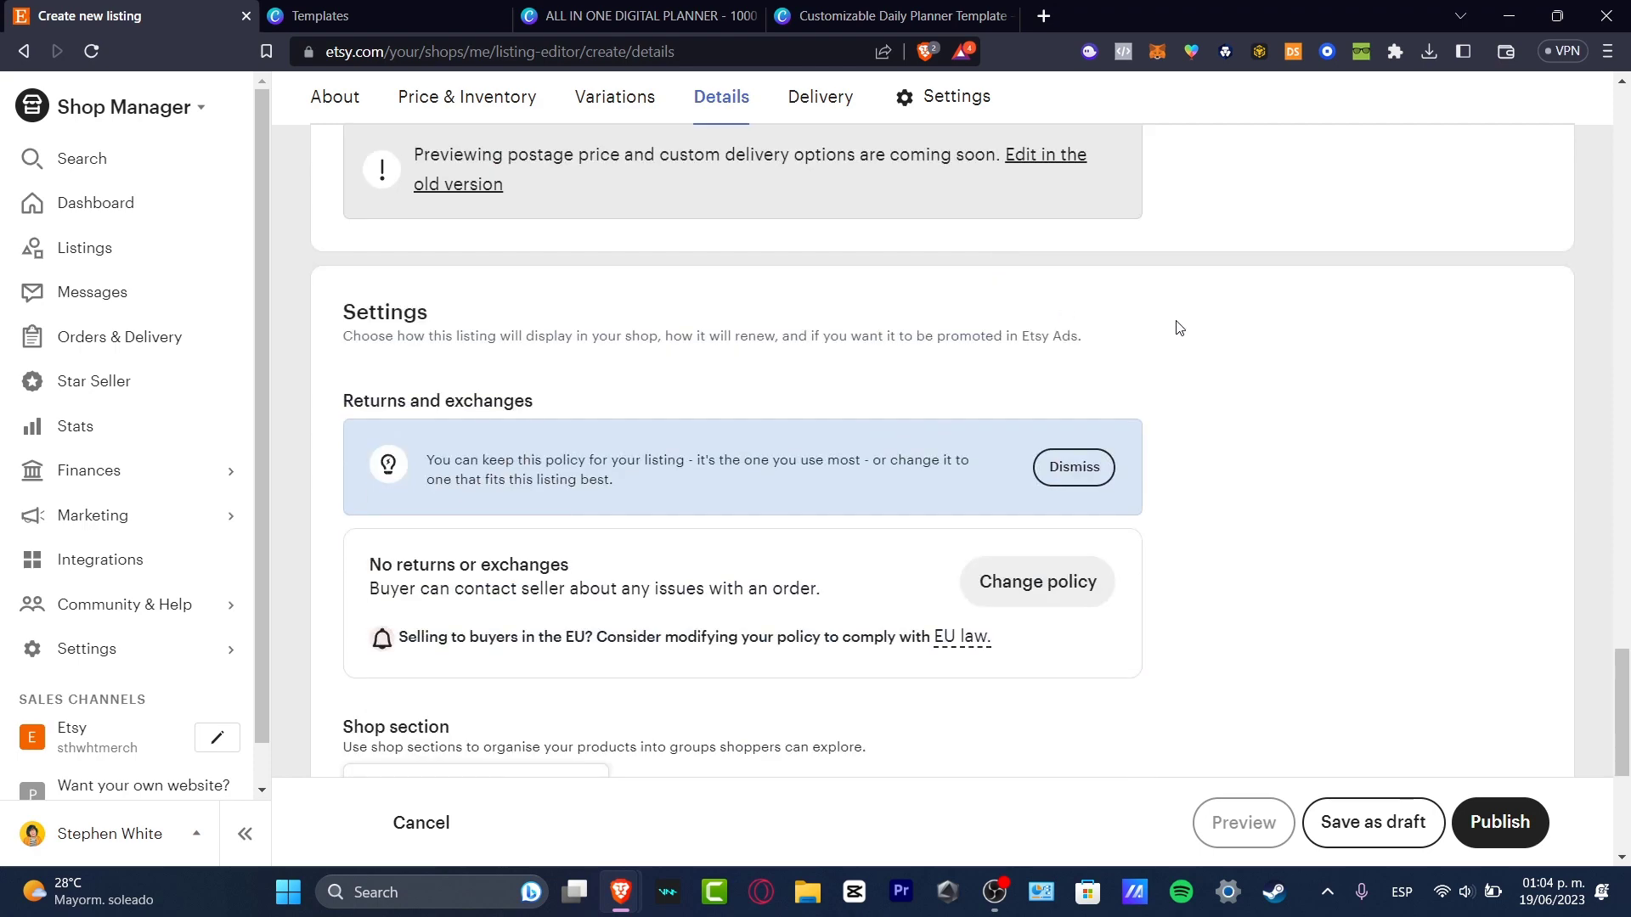
pyautogui.scroll(3, 1189, 330)
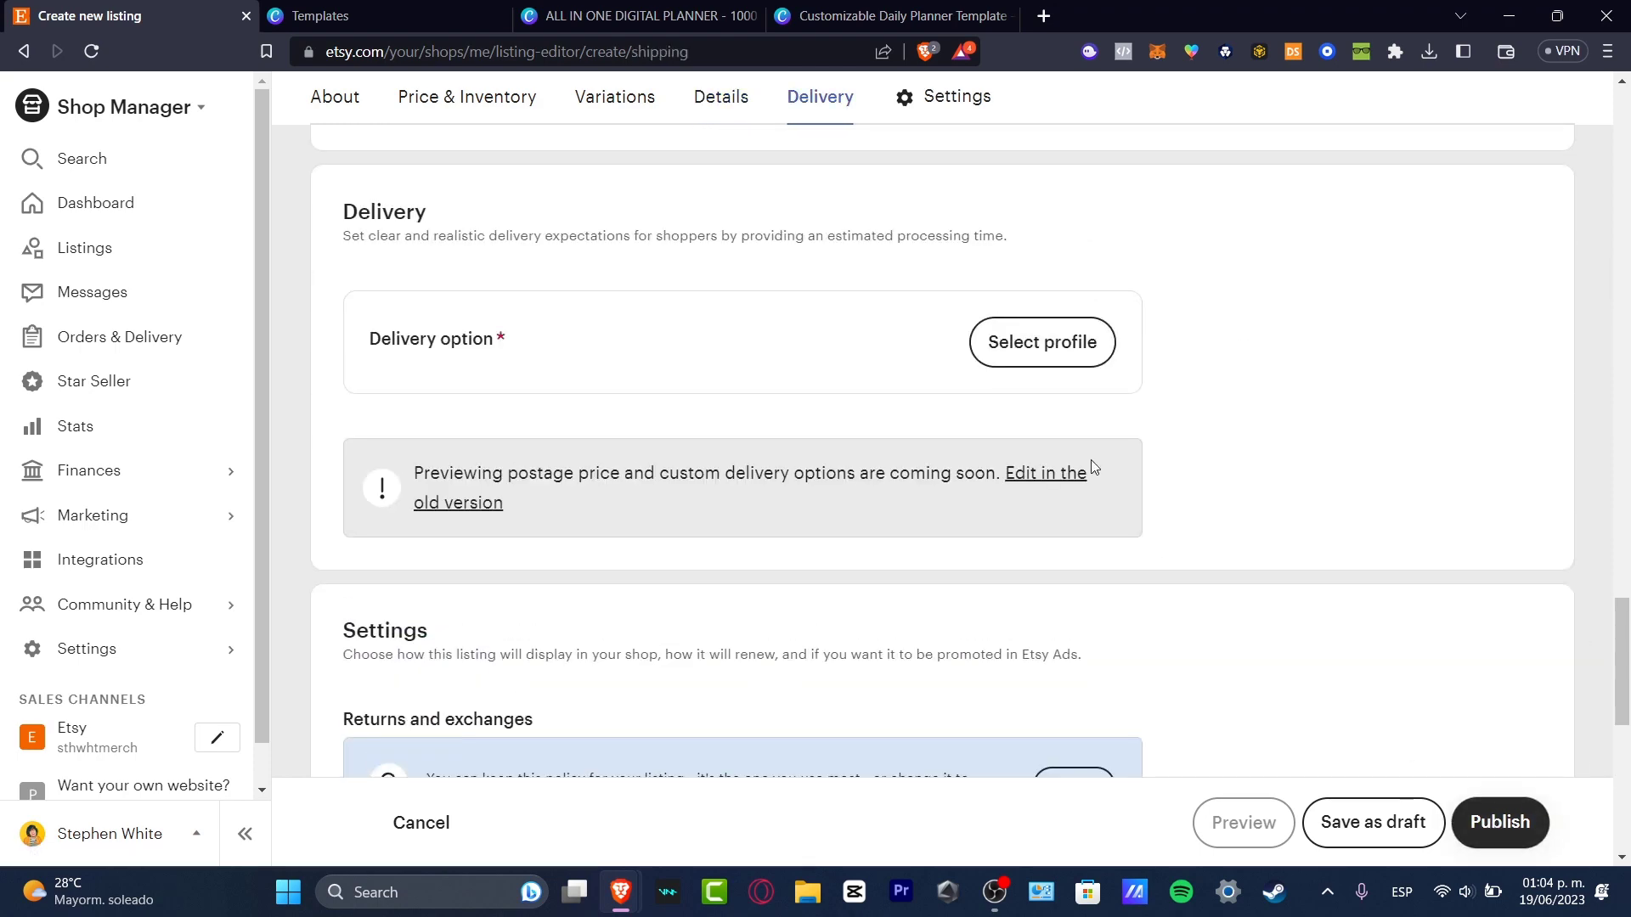
pyautogui.moveTo(429, 212); pyautogui.dragTo(371, 214)
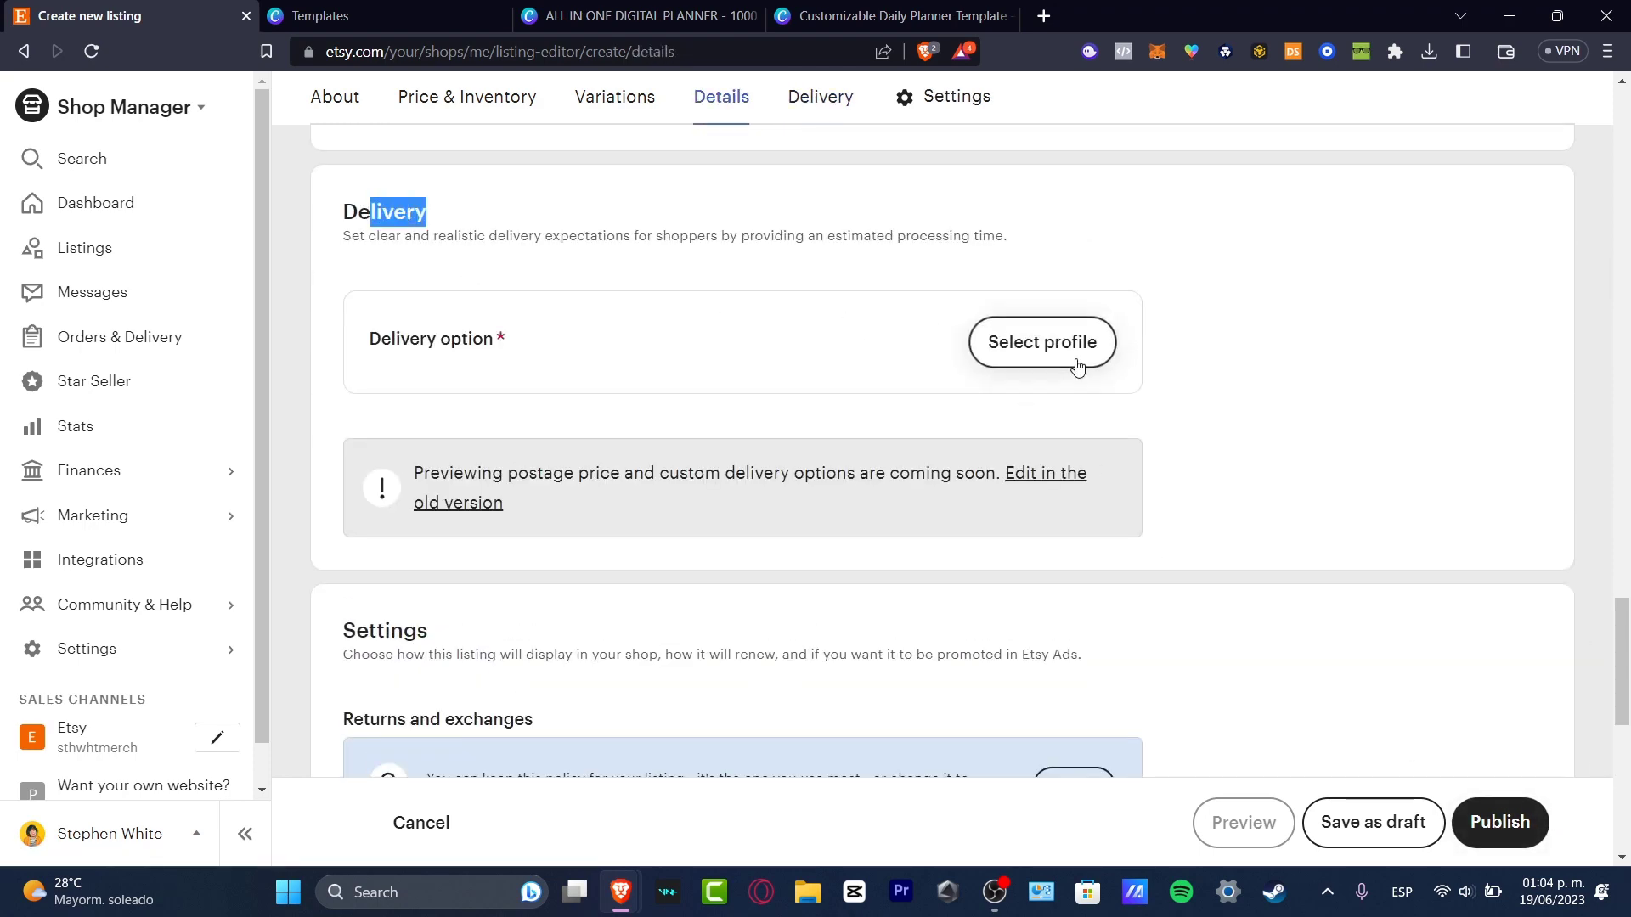
# - Create a new delivery profile shipping from Mexico with the saved origin post code
pyautogui.click(1032, 341)
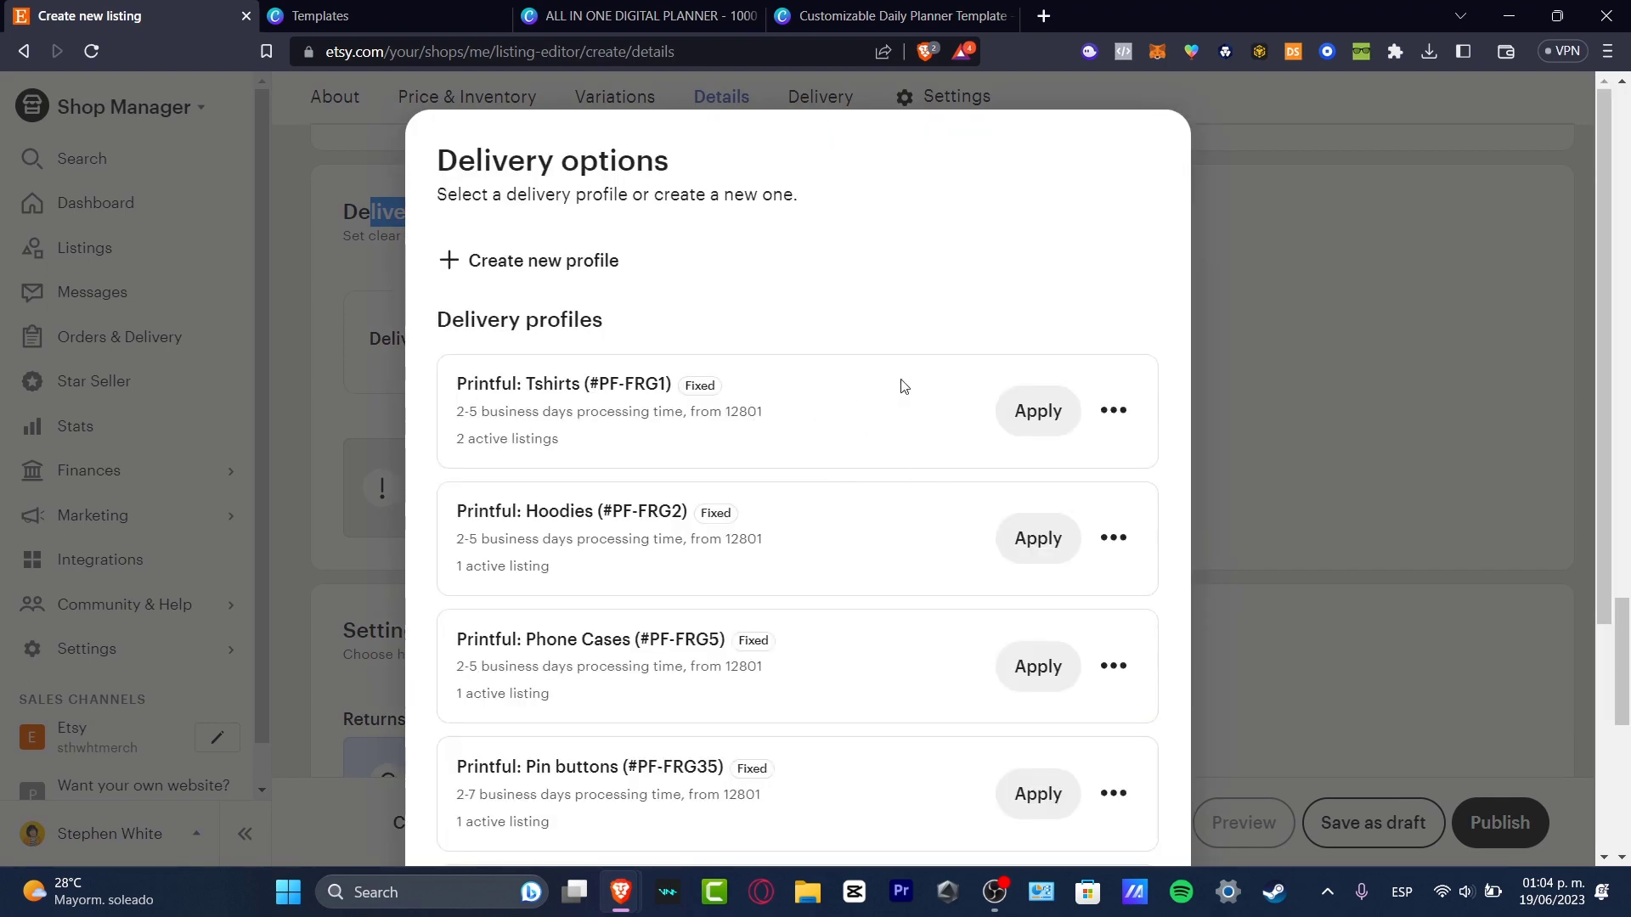
pyautogui.scroll(-4, 904, 386)
pyautogui.scroll(4, 925, 513)
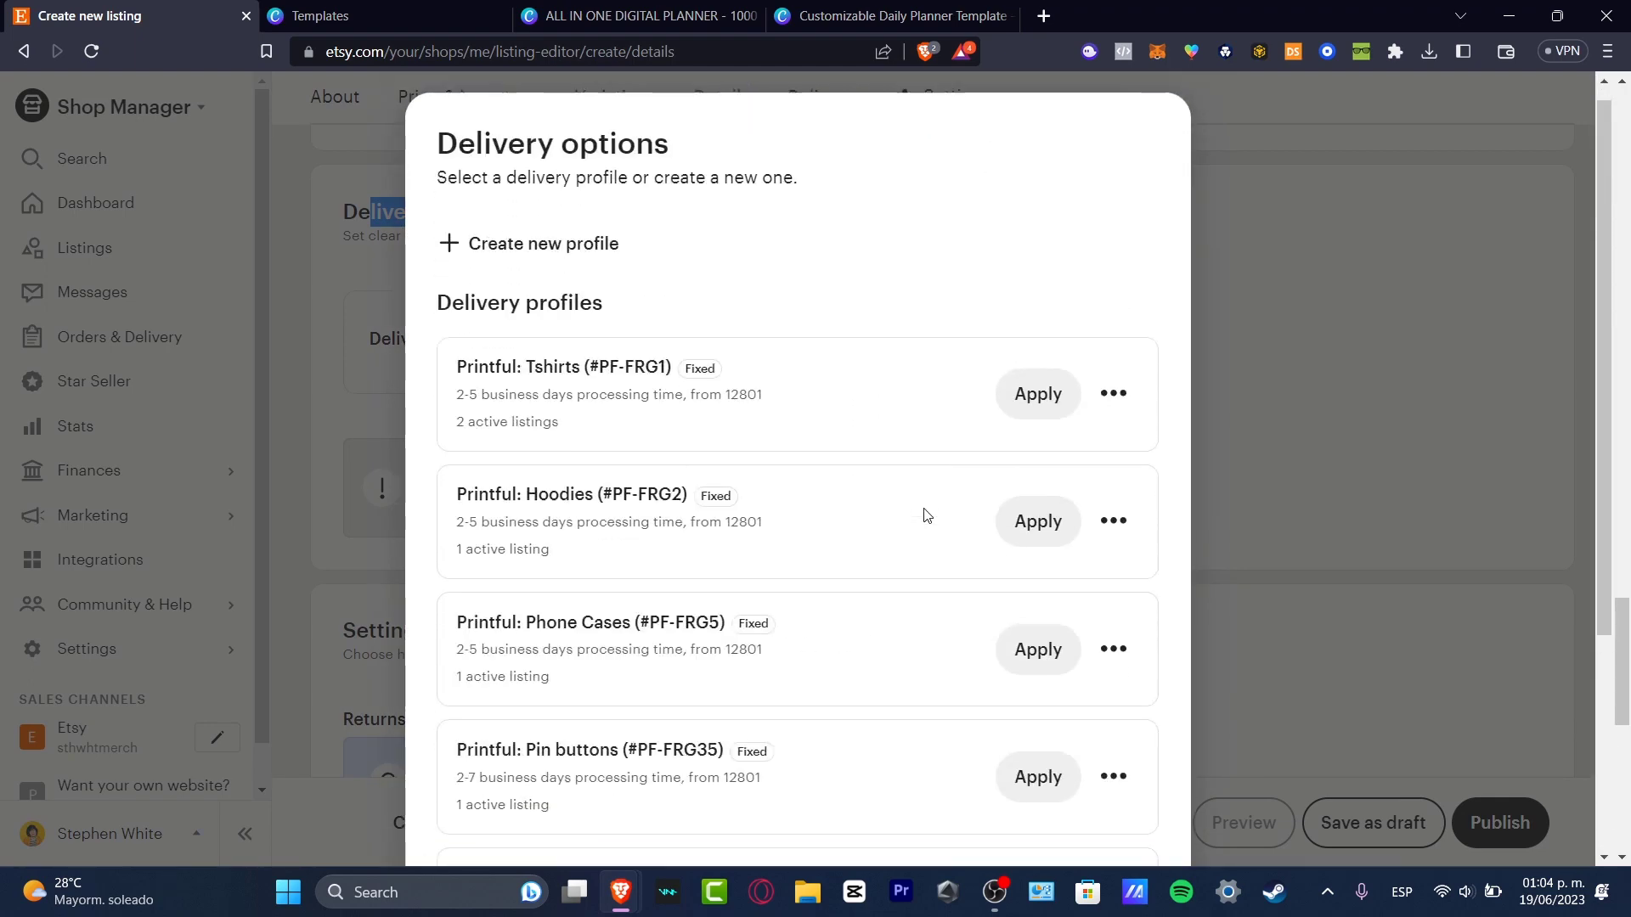
pyautogui.scroll(-3, 924, 514)
pyautogui.scroll(3, 997, 685)
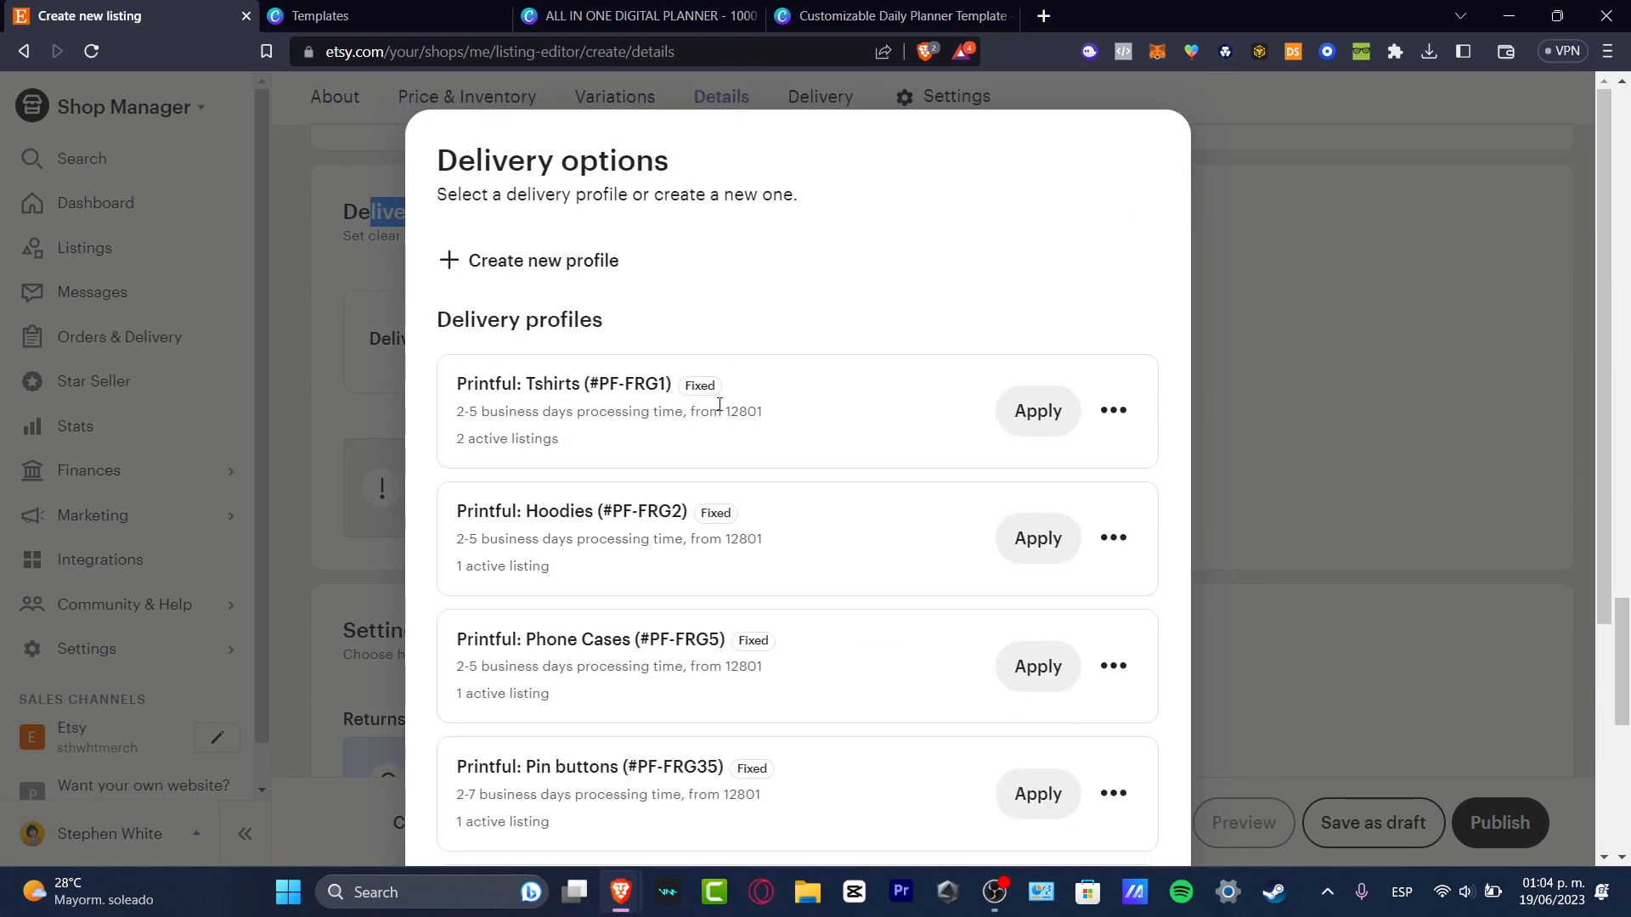
pyautogui.click(574, 260)
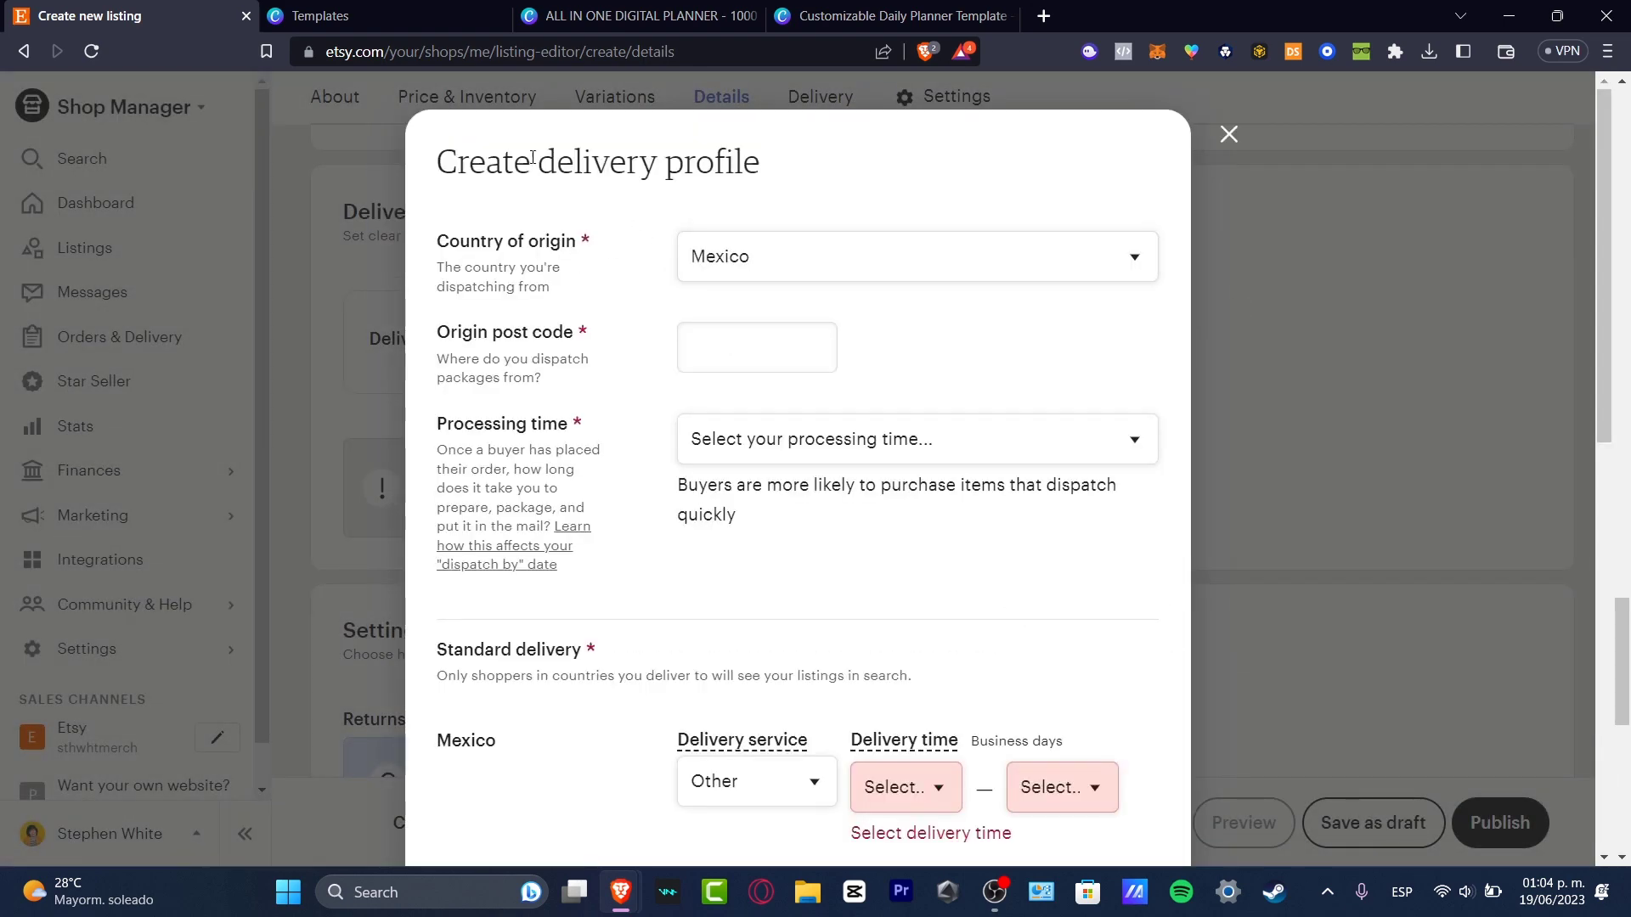
pyautogui.moveTo(533, 163); pyautogui.dragTo(762, 165)
pyautogui.click(895, 258)
pyautogui.scroll(20, 983, 484)
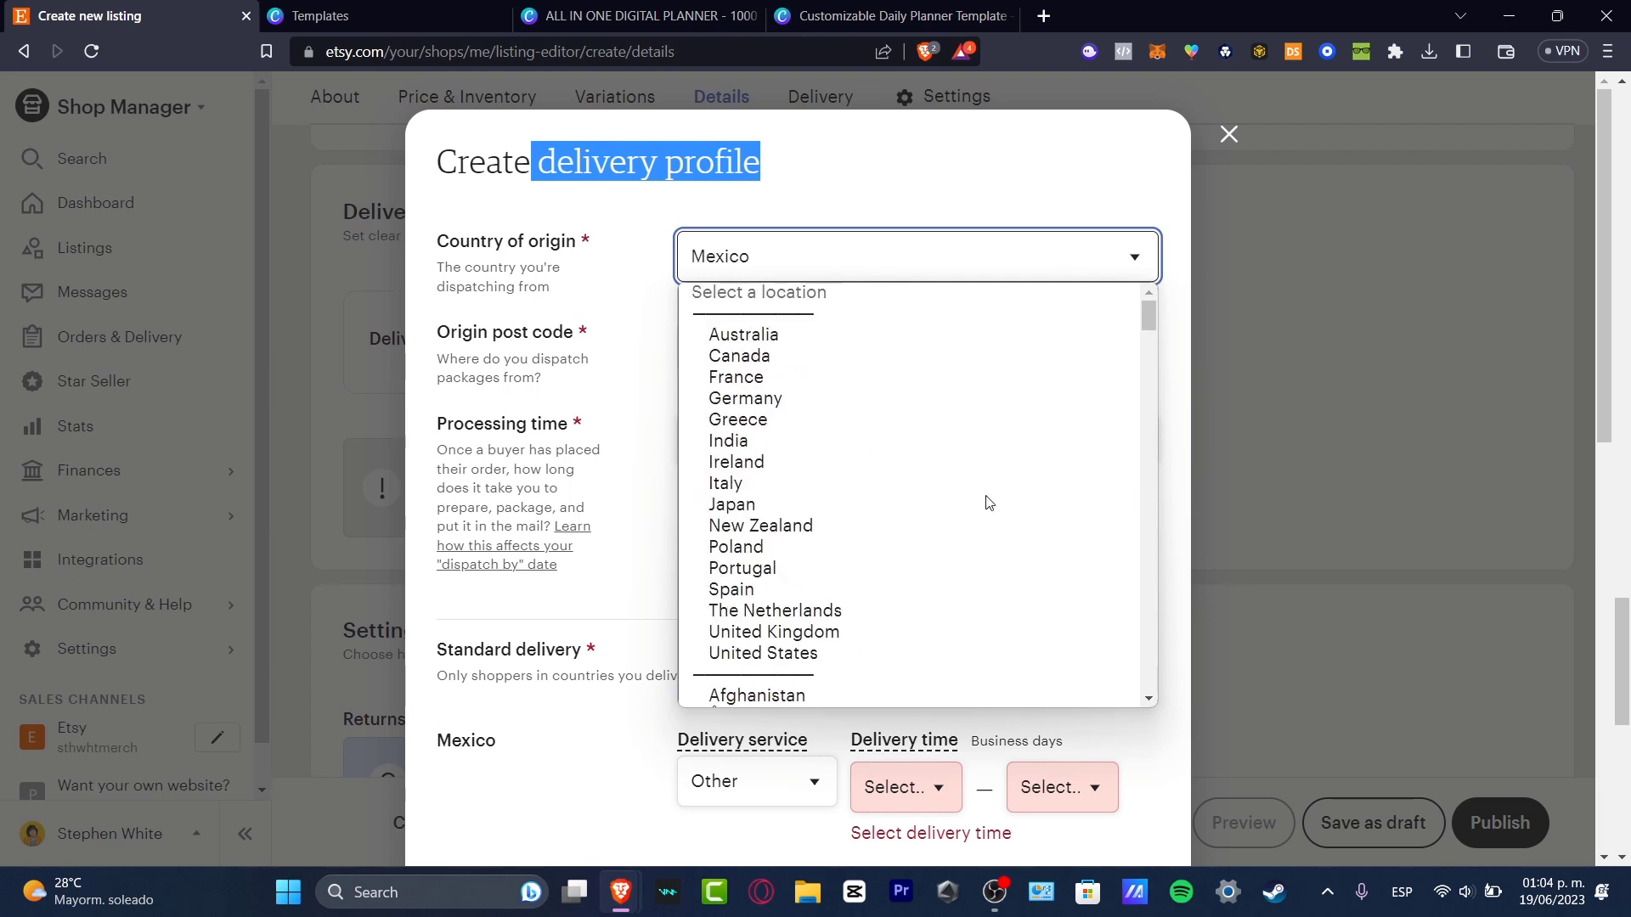
pyautogui.click(819, 218)
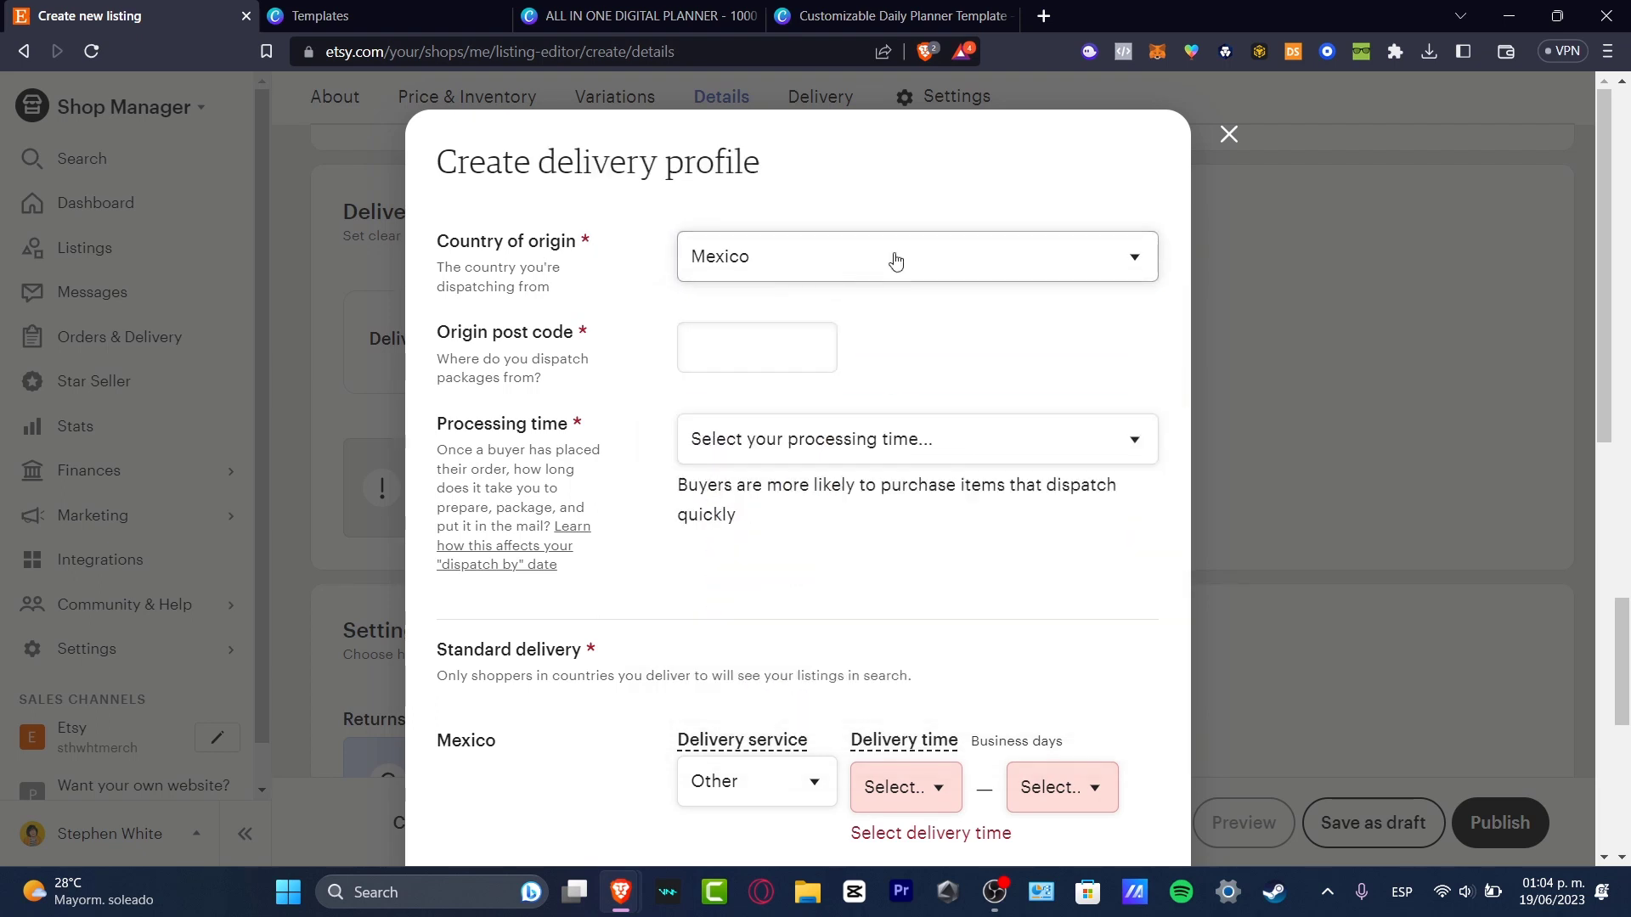
pyautogui.click(796, 356)
pyautogui.click(830, 416)
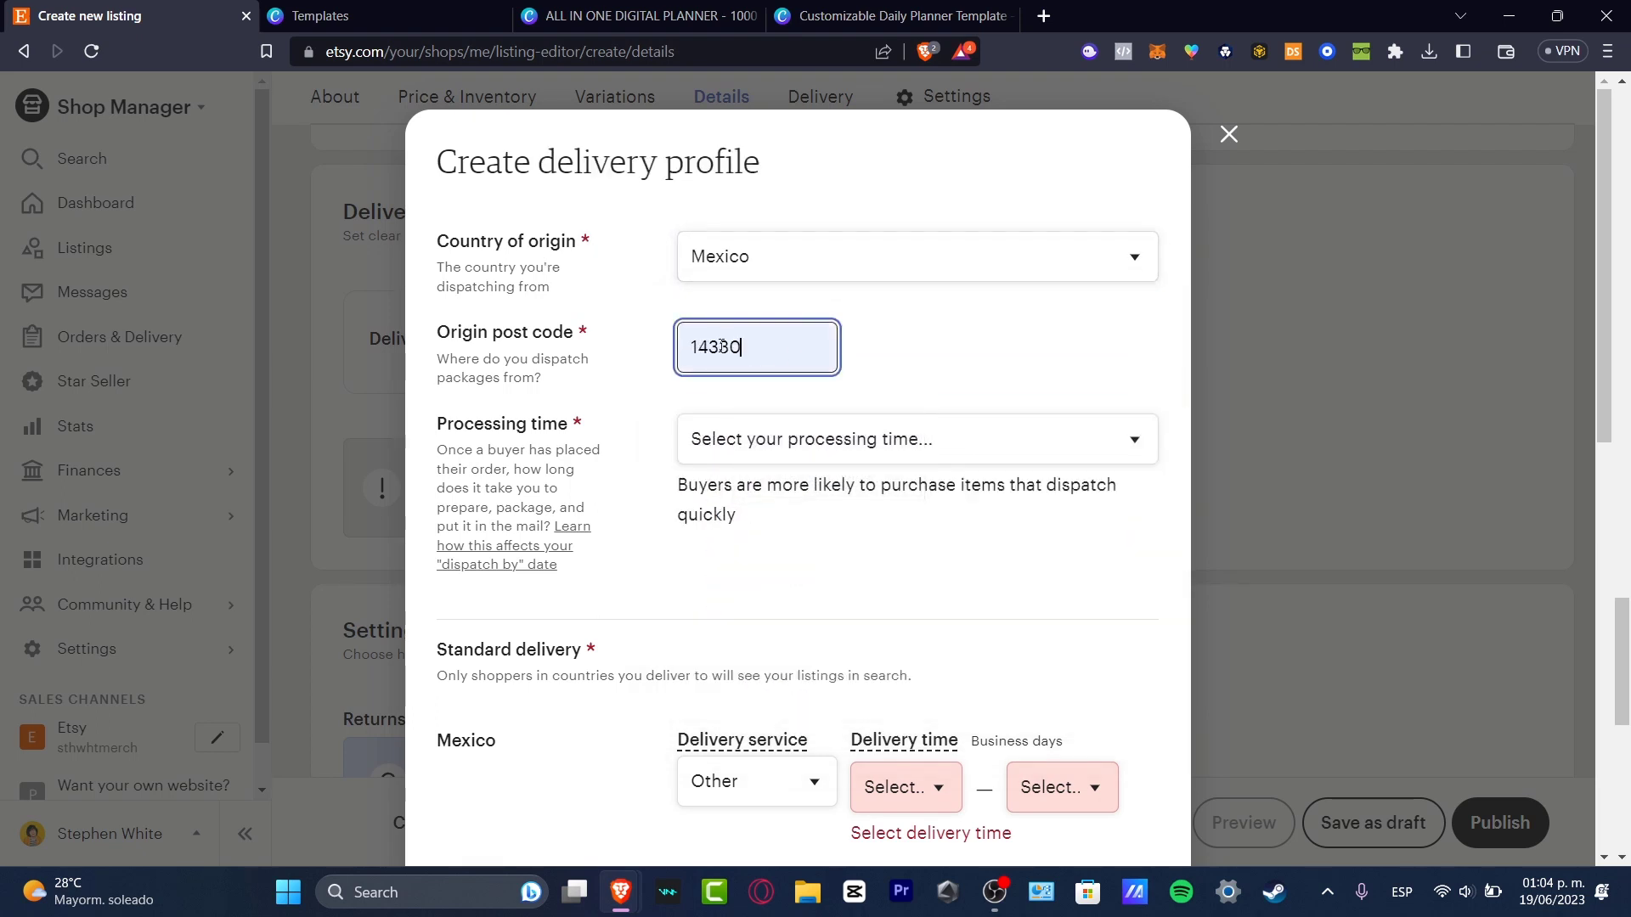
# - Set 1-business-day processing and free 1–1 day delivery to Mexico via Other service
pyautogui.click(923, 439)
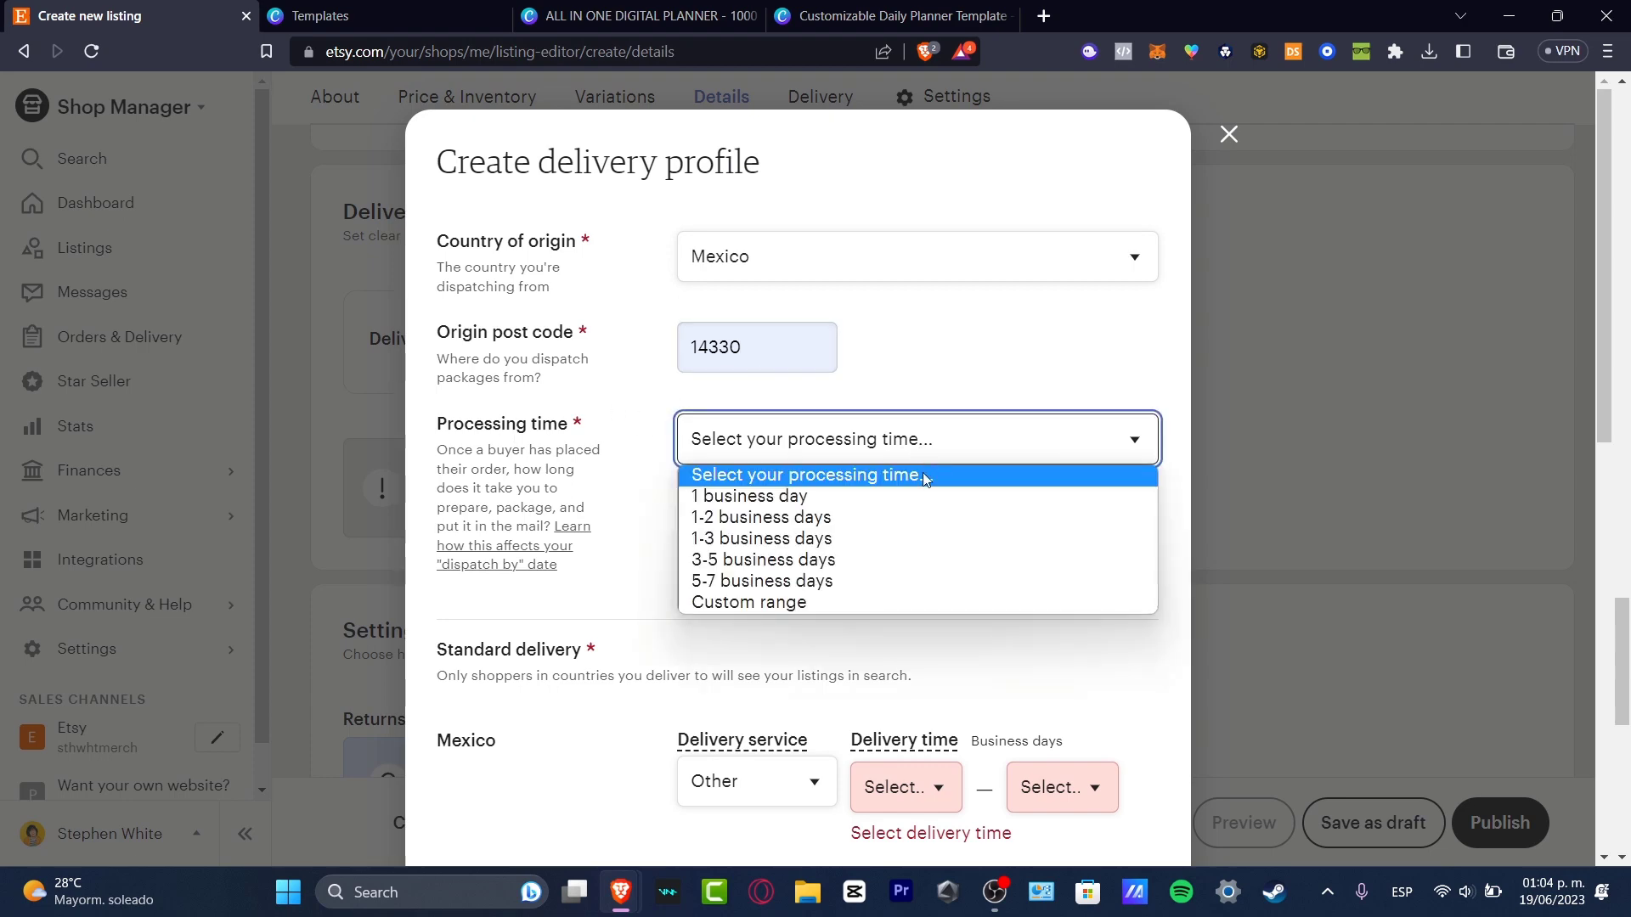
pyautogui.click(922, 495)
pyautogui.scroll(-3, 1042, 531)
pyautogui.click(777, 463)
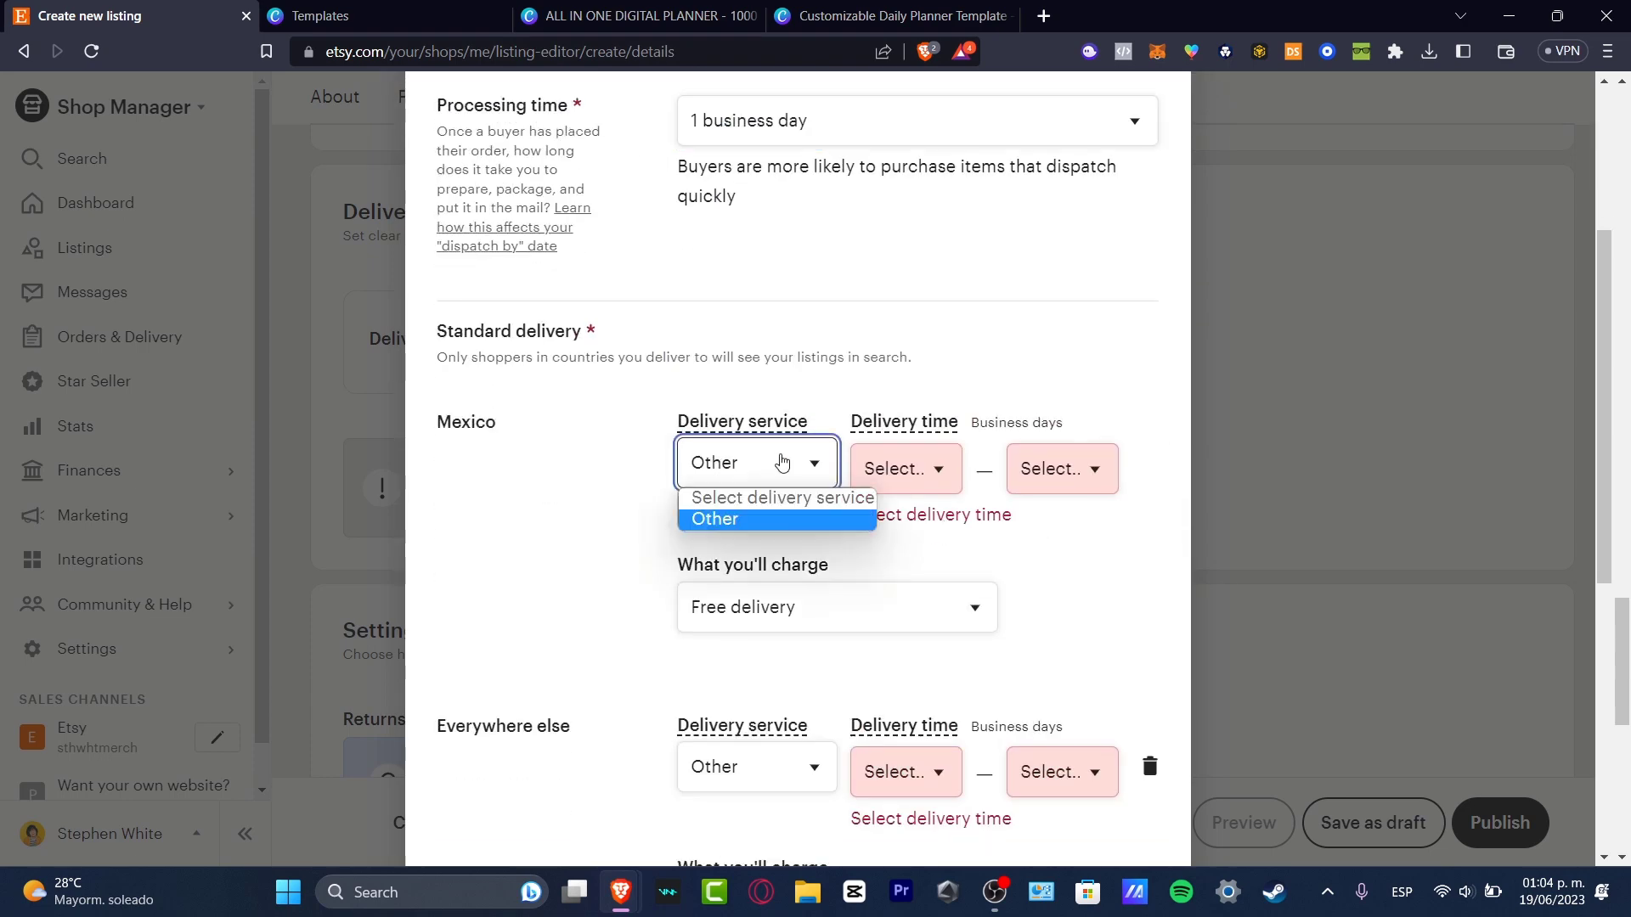
pyautogui.click(943, 613)
pyautogui.click(923, 485)
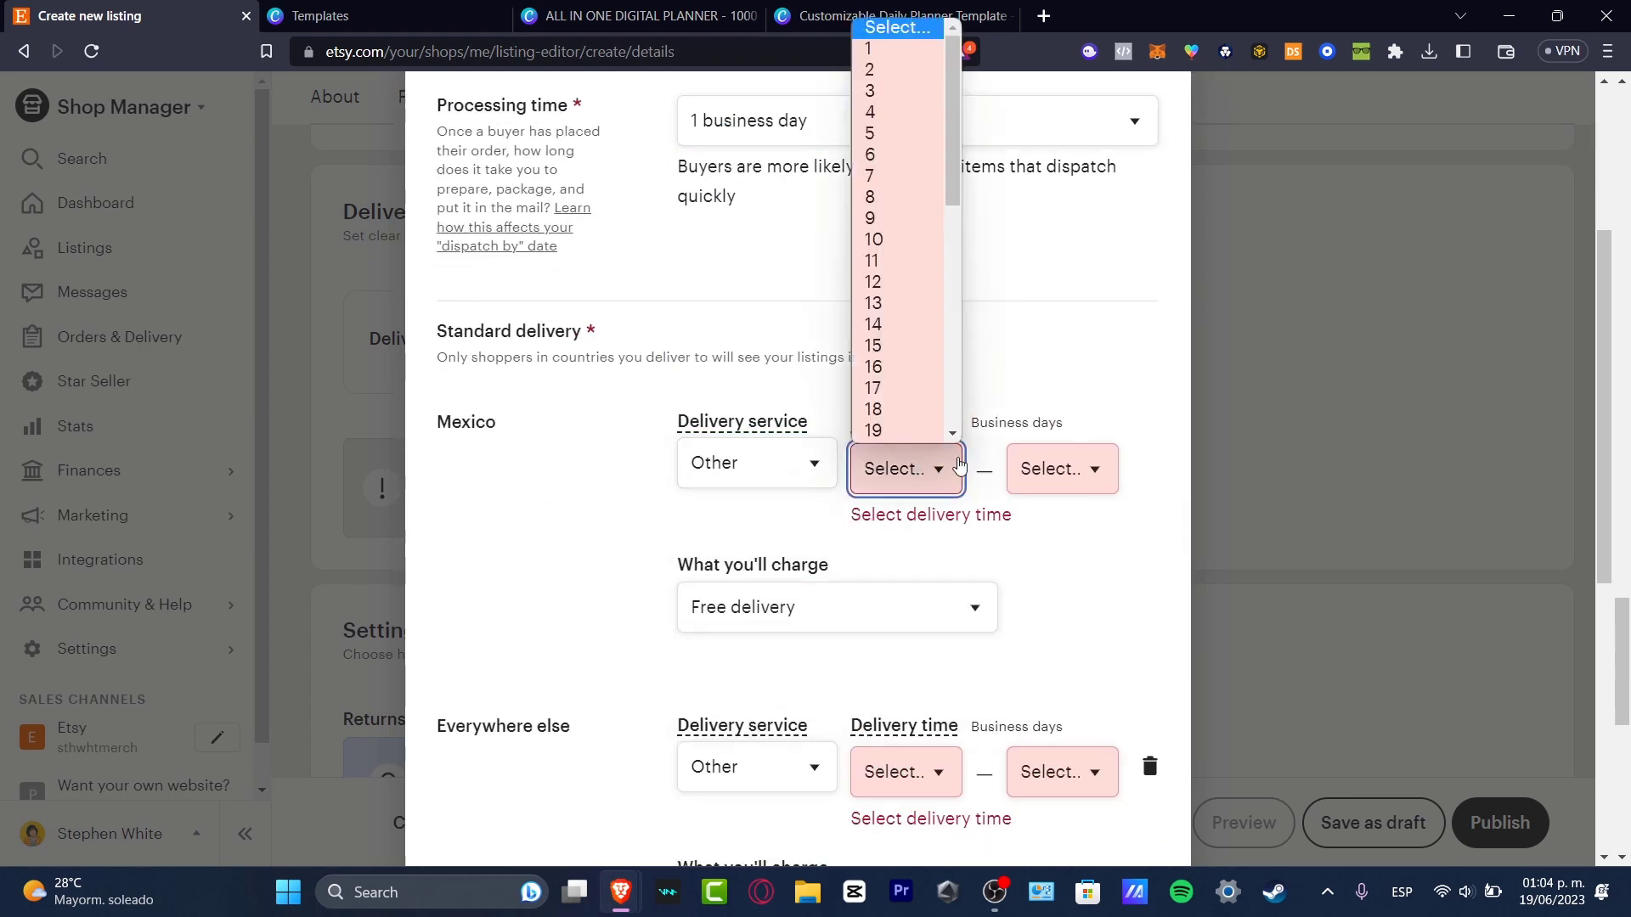
pyautogui.click(883, 50)
pyautogui.click(1086, 480)
pyautogui.click(1085, 480)
pyautogui.click(945, 573)
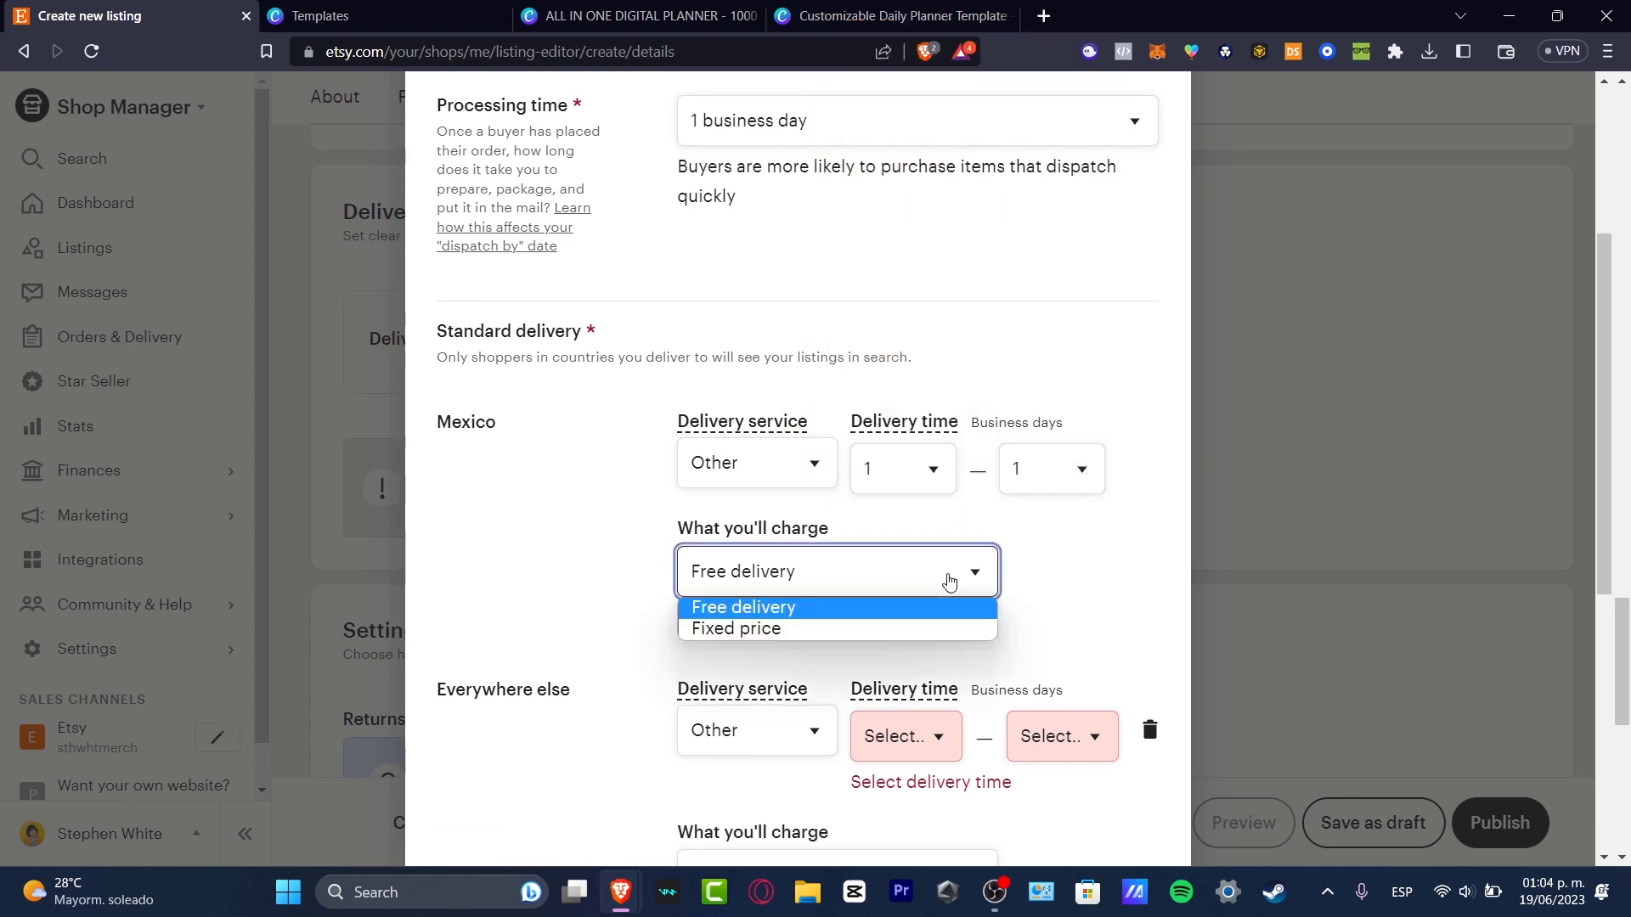
pyautogui.click(978, 677)
# - Set the delivery time for everywhere else to 1 day
pyautogui.scroll(-3, 979, 677)
pyautogui.click(790, 411)
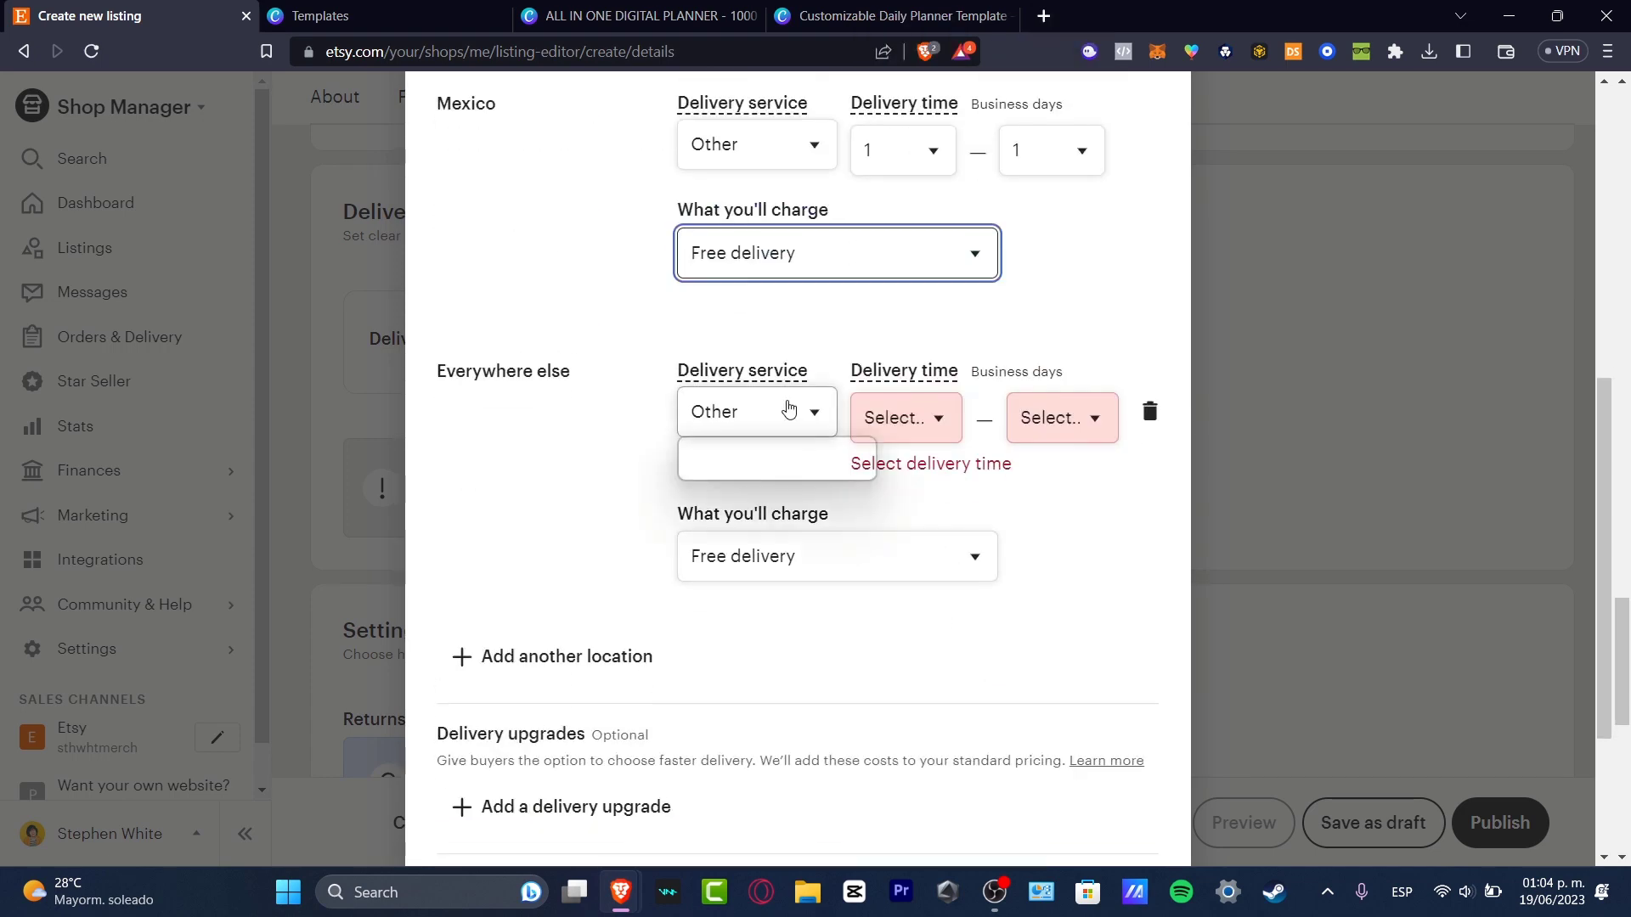
pyautogui.click(932, 410)
pyautogui.click(917, 474)
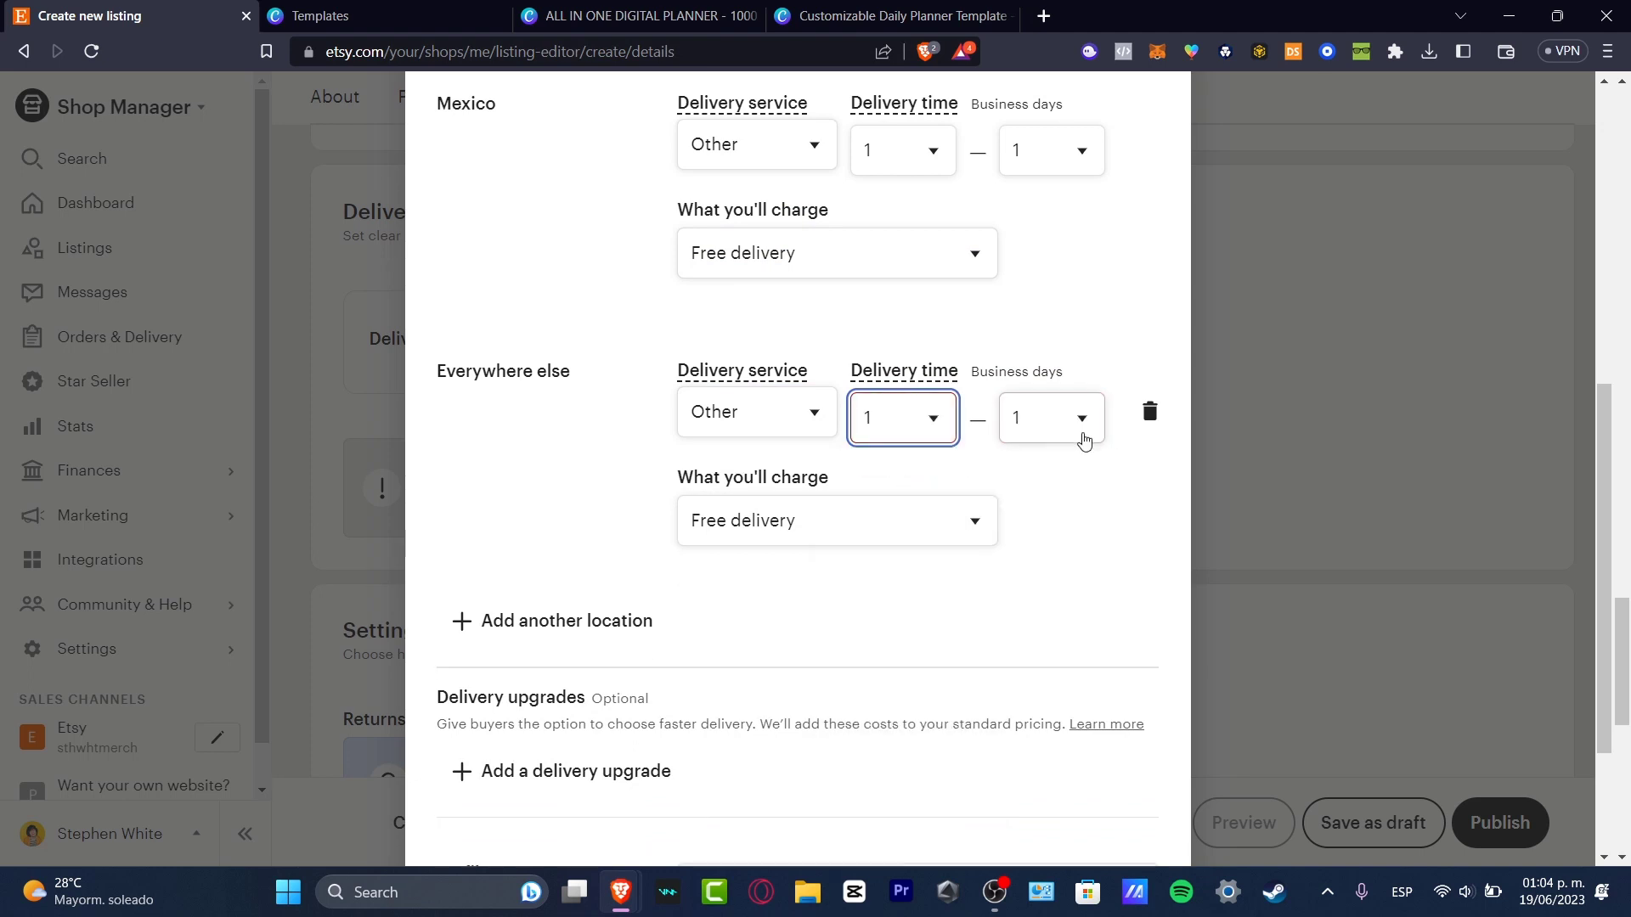
# - Name the delivery profile 'Digital Products'
pyautogui.scroll(-2, 1082, 607)
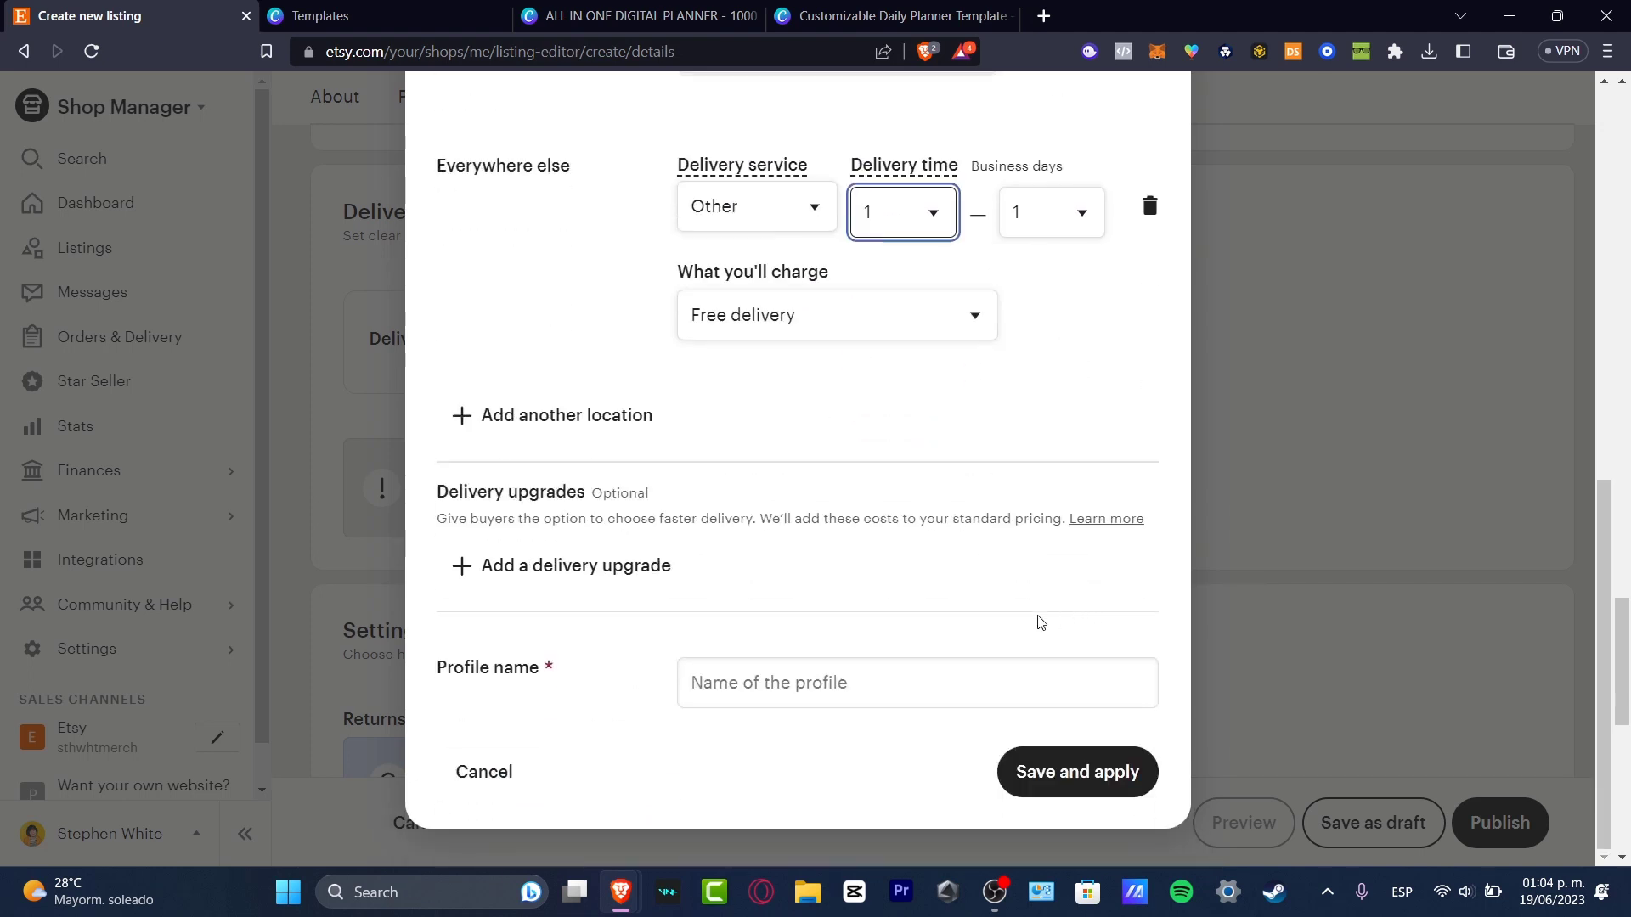
pyautogui.click(938, 671)
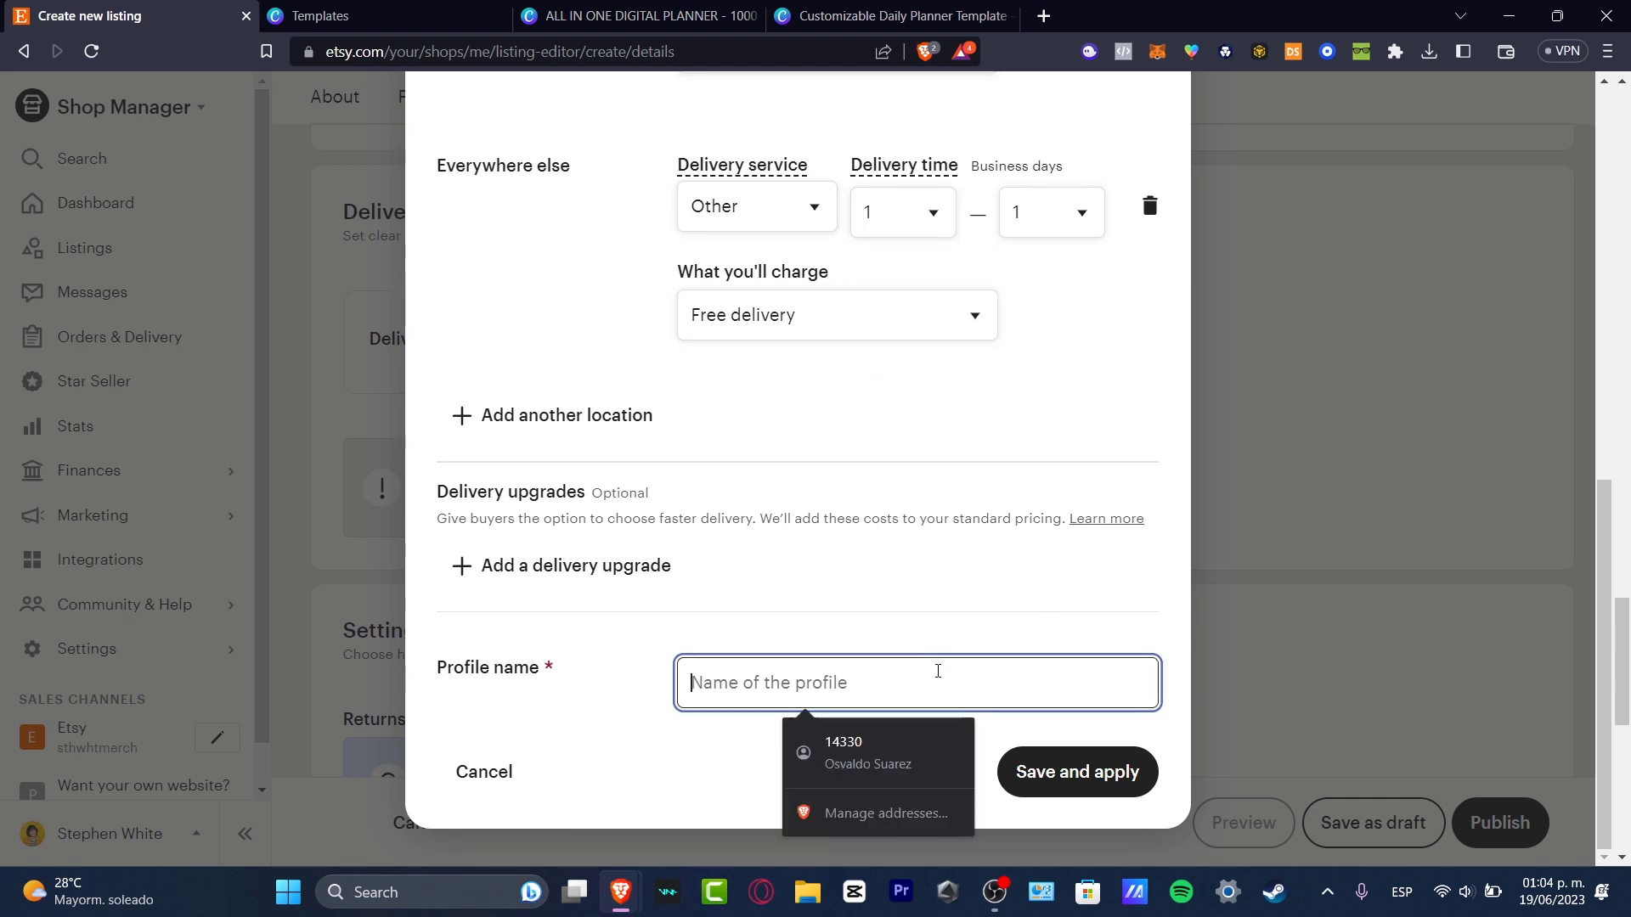
pyautogui.write('D')
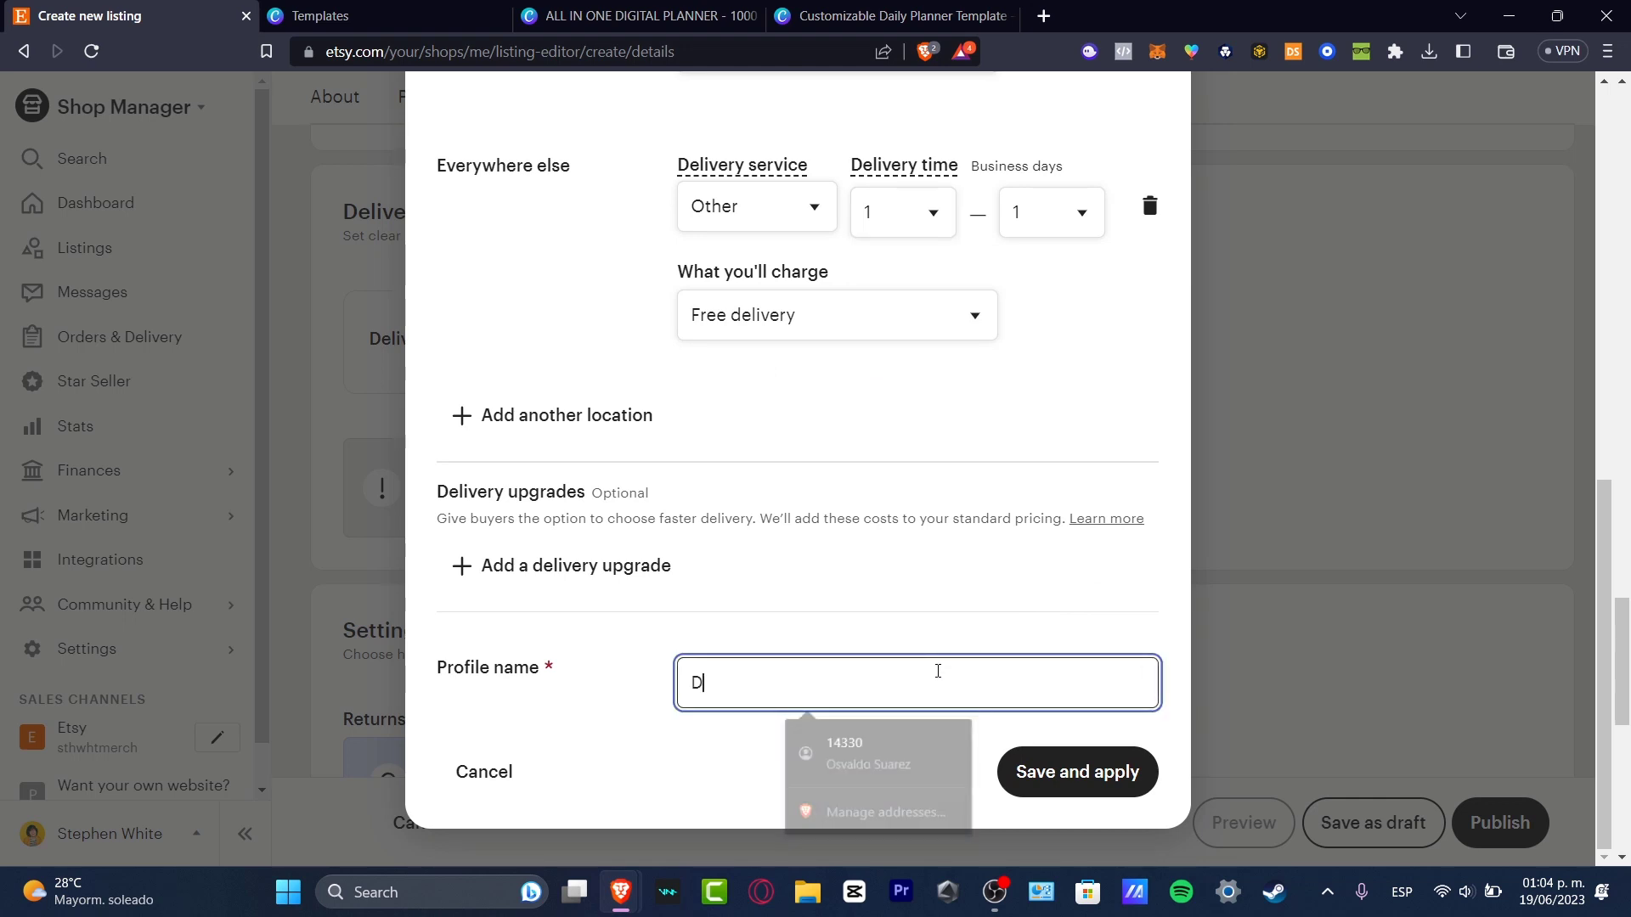
pyautogui.write('igital Pordu')
pyautogui.press('BackSpace')
pyautogui.press('BackSpace')
pyautogui.press('BackSpace')
pyautogui.press('BackSpace')
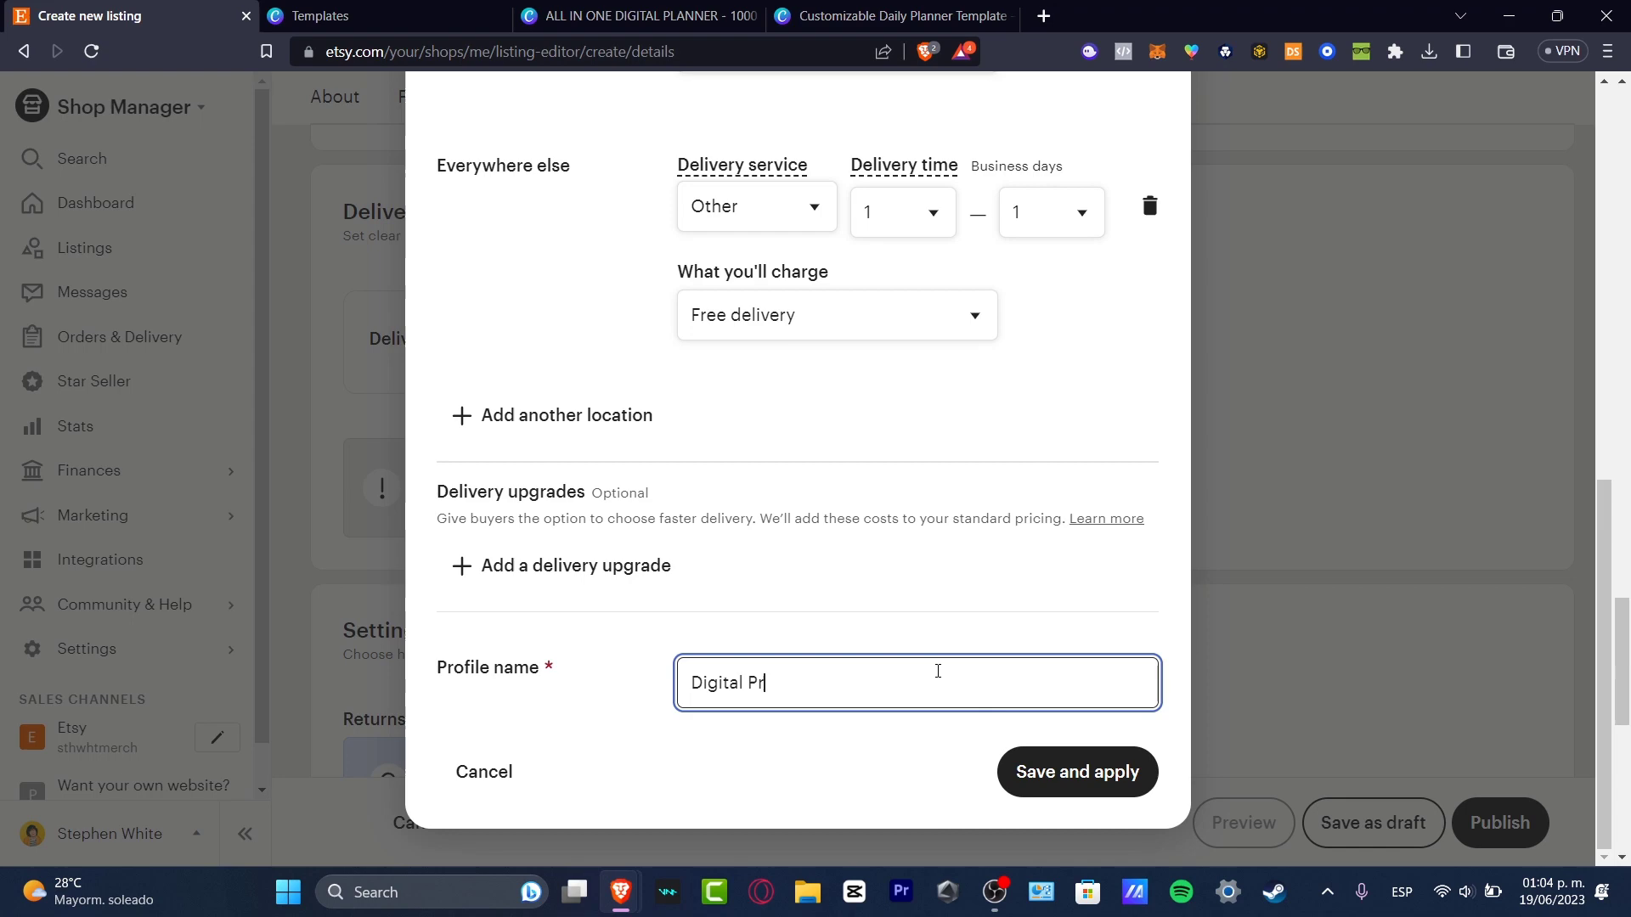
pyautogui.write('roducts')
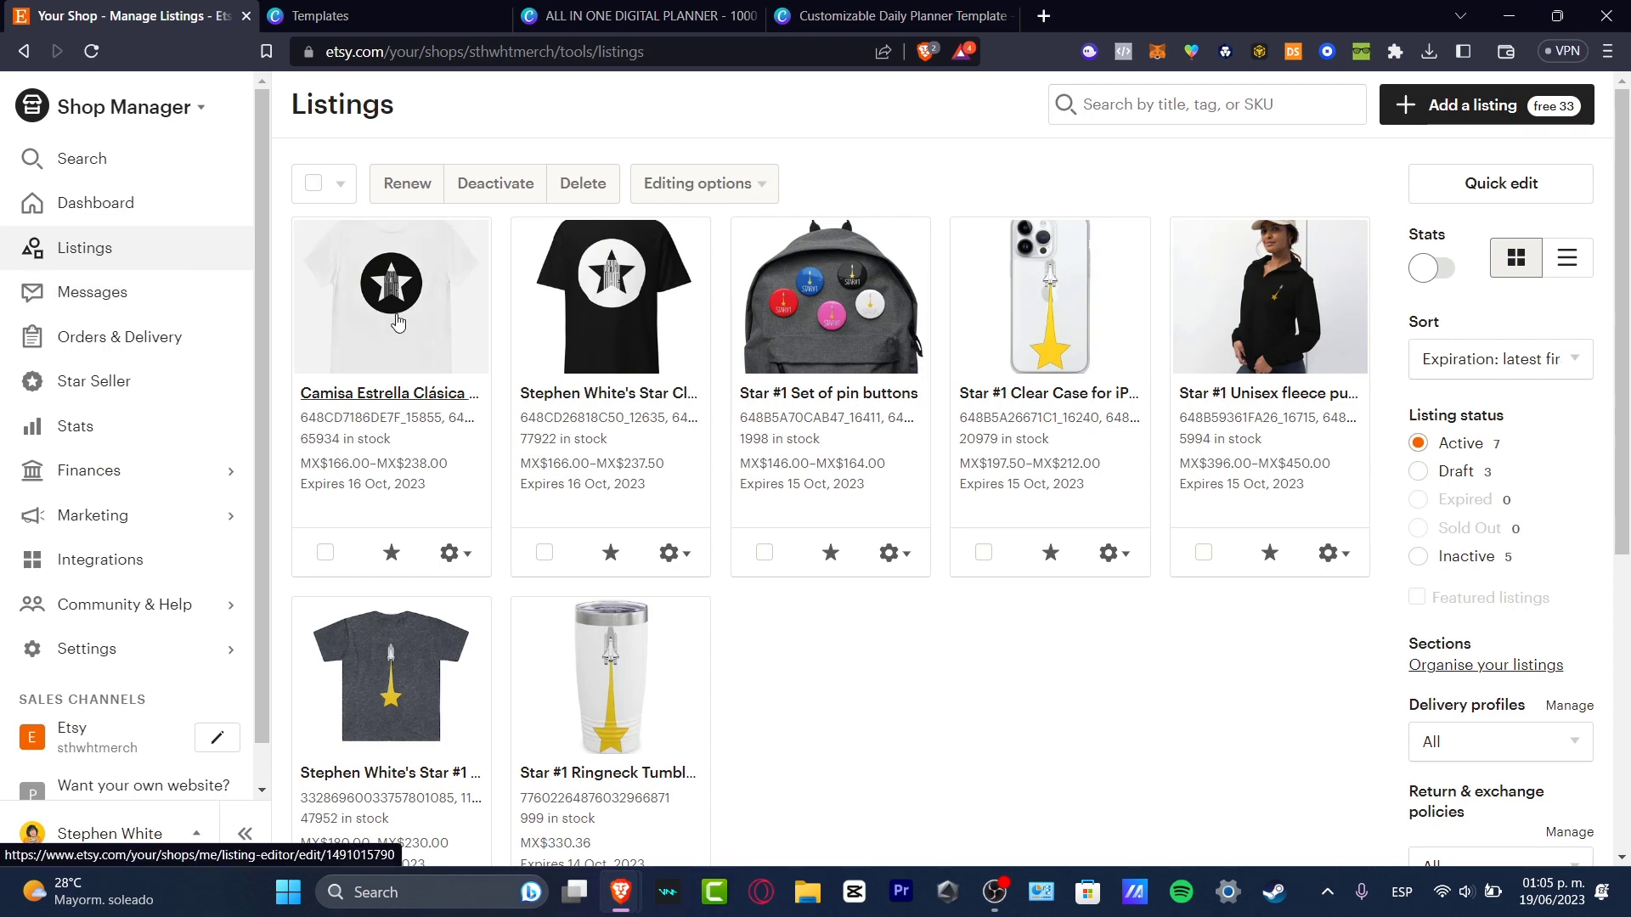
# - Filter the listings to drafts and open the Digital Planner draft's action menu
pyautogui.click(1416, 472)
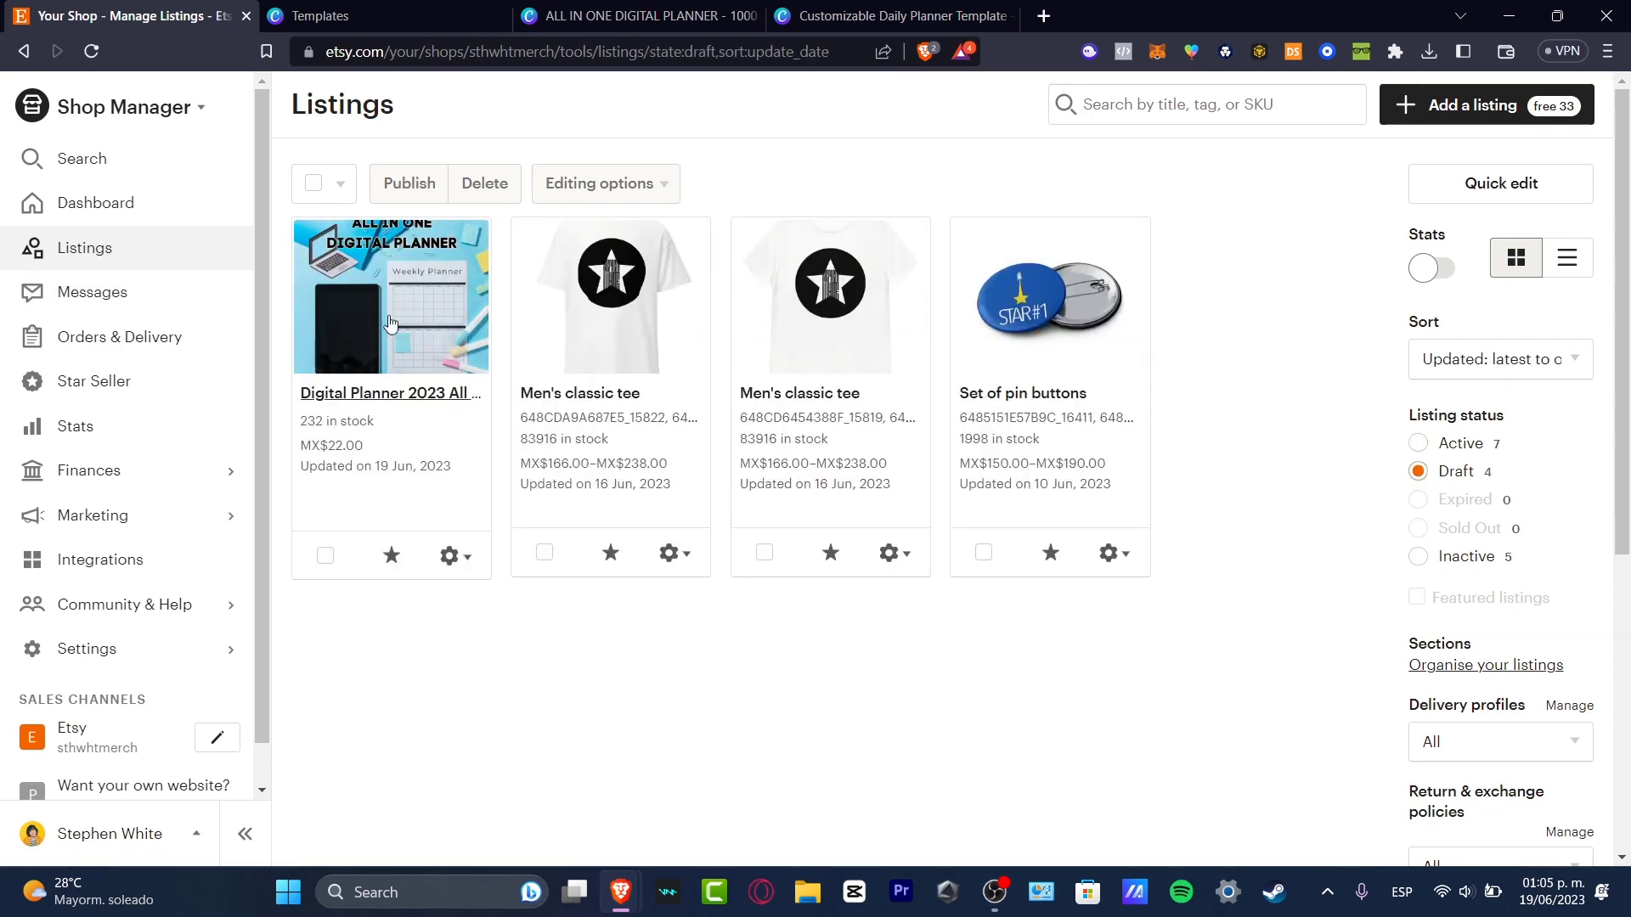
pyautogui.click(459, 557)
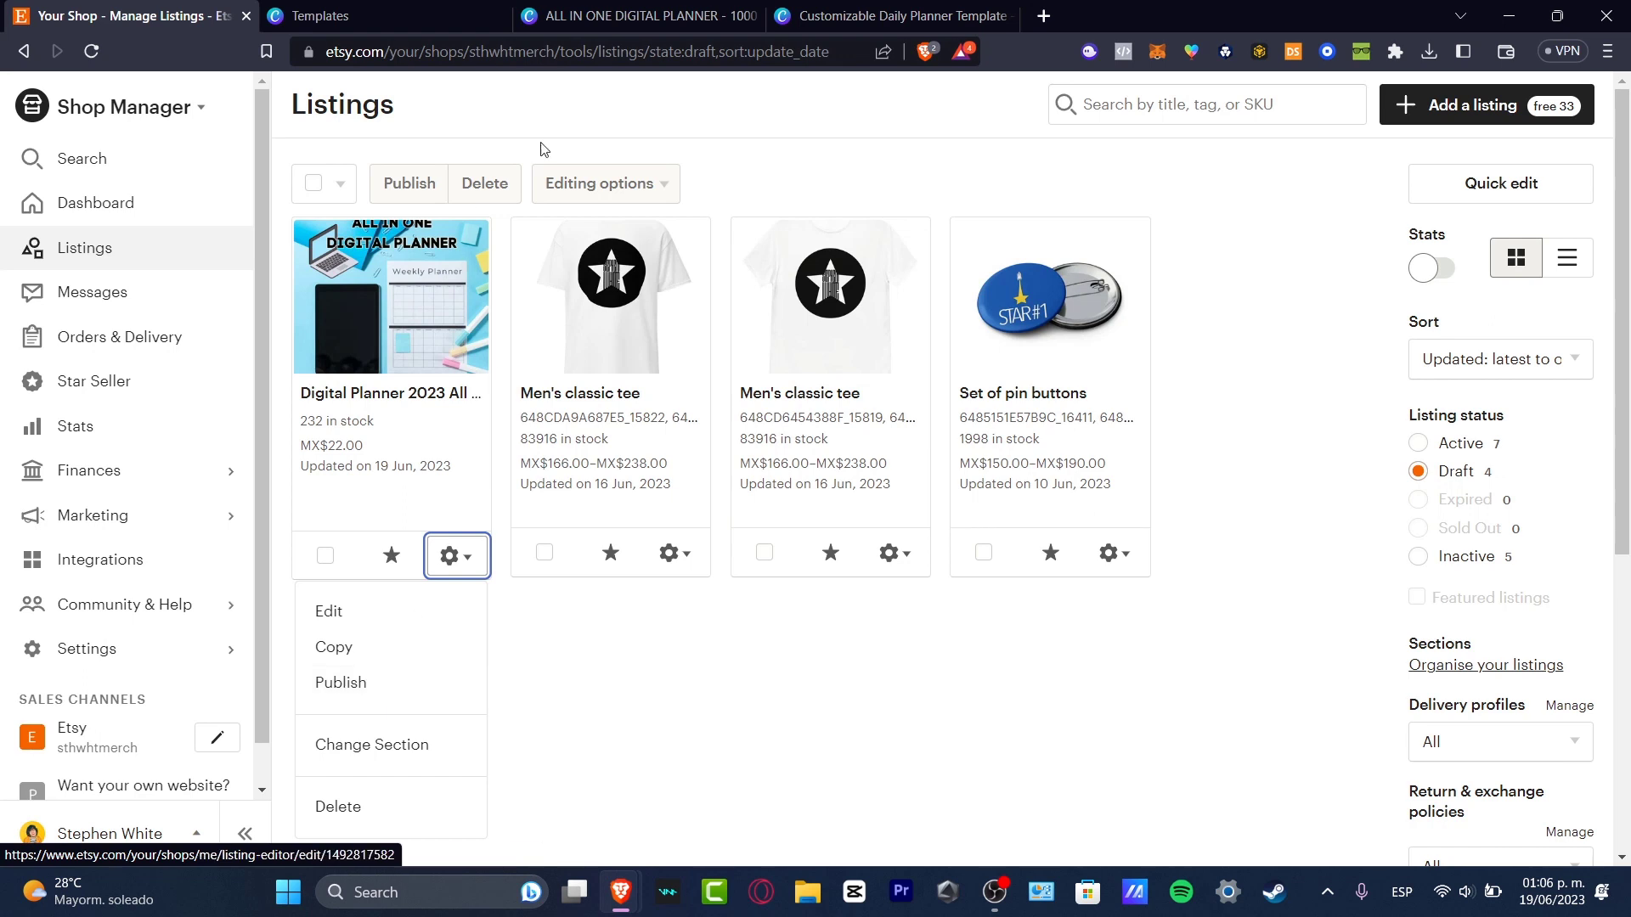
# - Go to the Etsy home page and search the marketplace for 'digital planner'
pyautogui.click(633, 52)
pyautogui.write('ets')
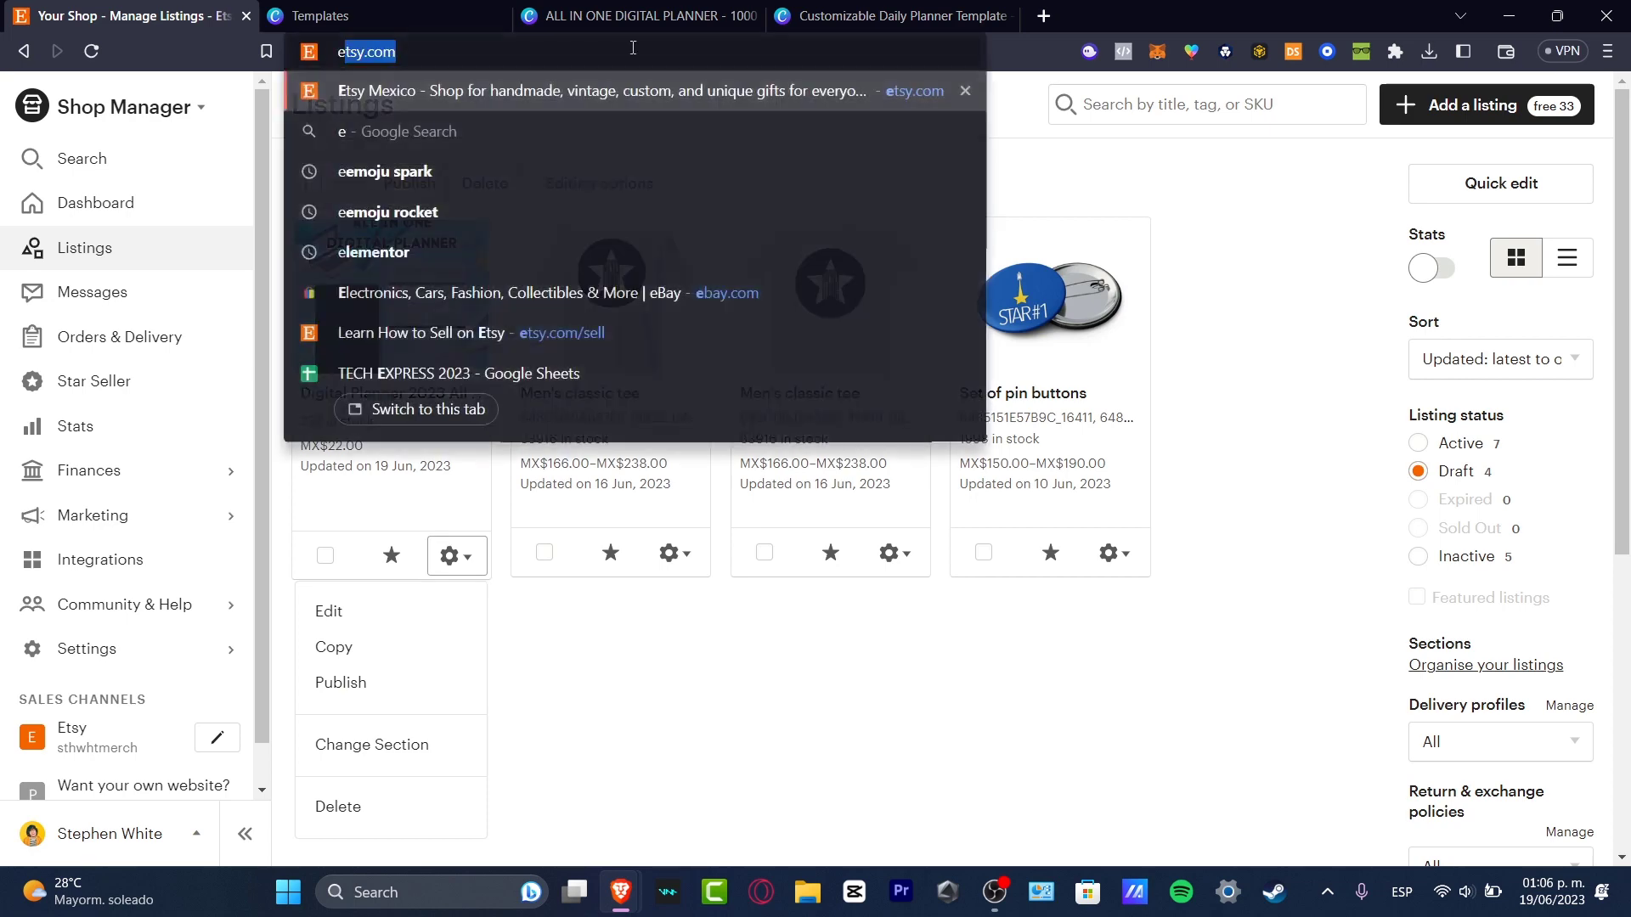
pyautogui.press('Return')
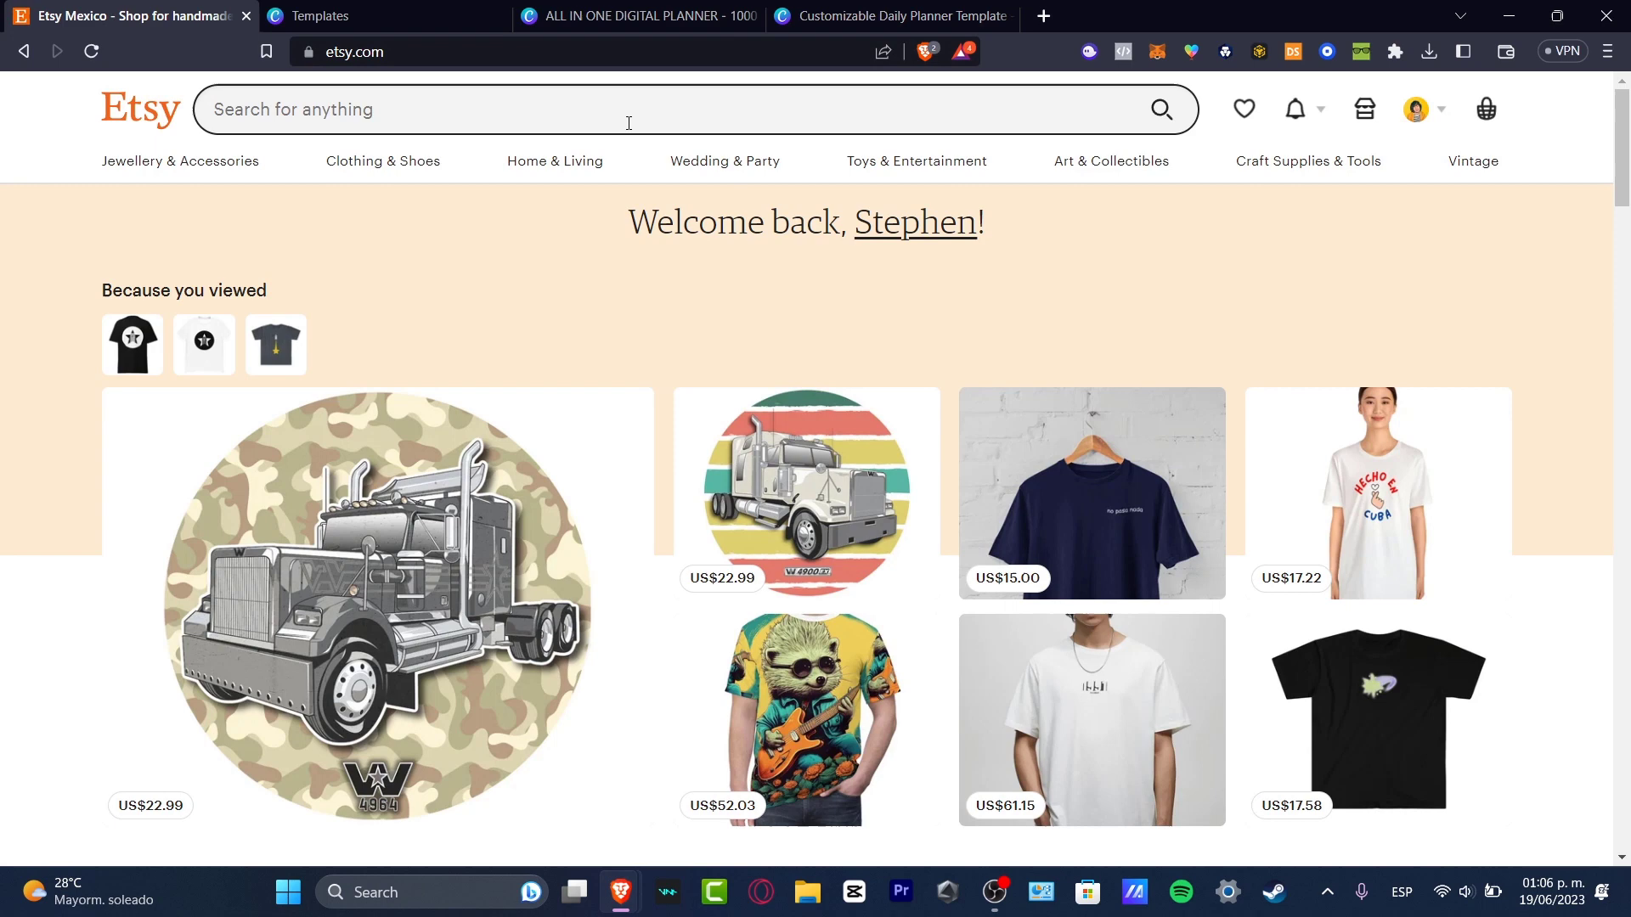
pyautogui.click(1628, 297)
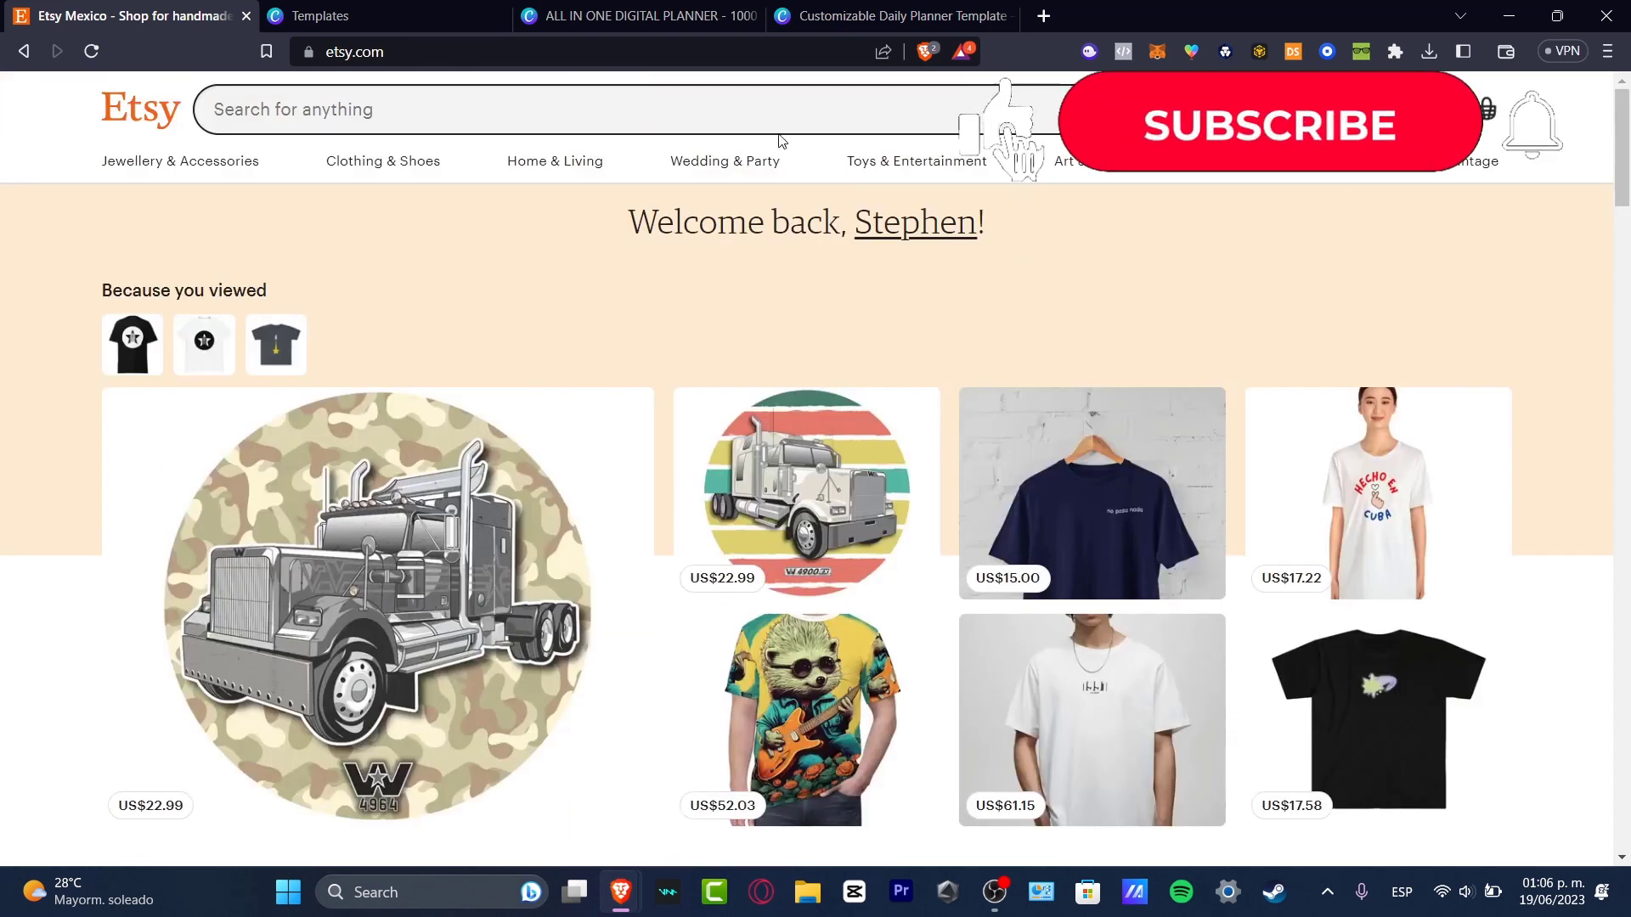
pyautogui.click(771, 127)
pyautogui.write('digi')
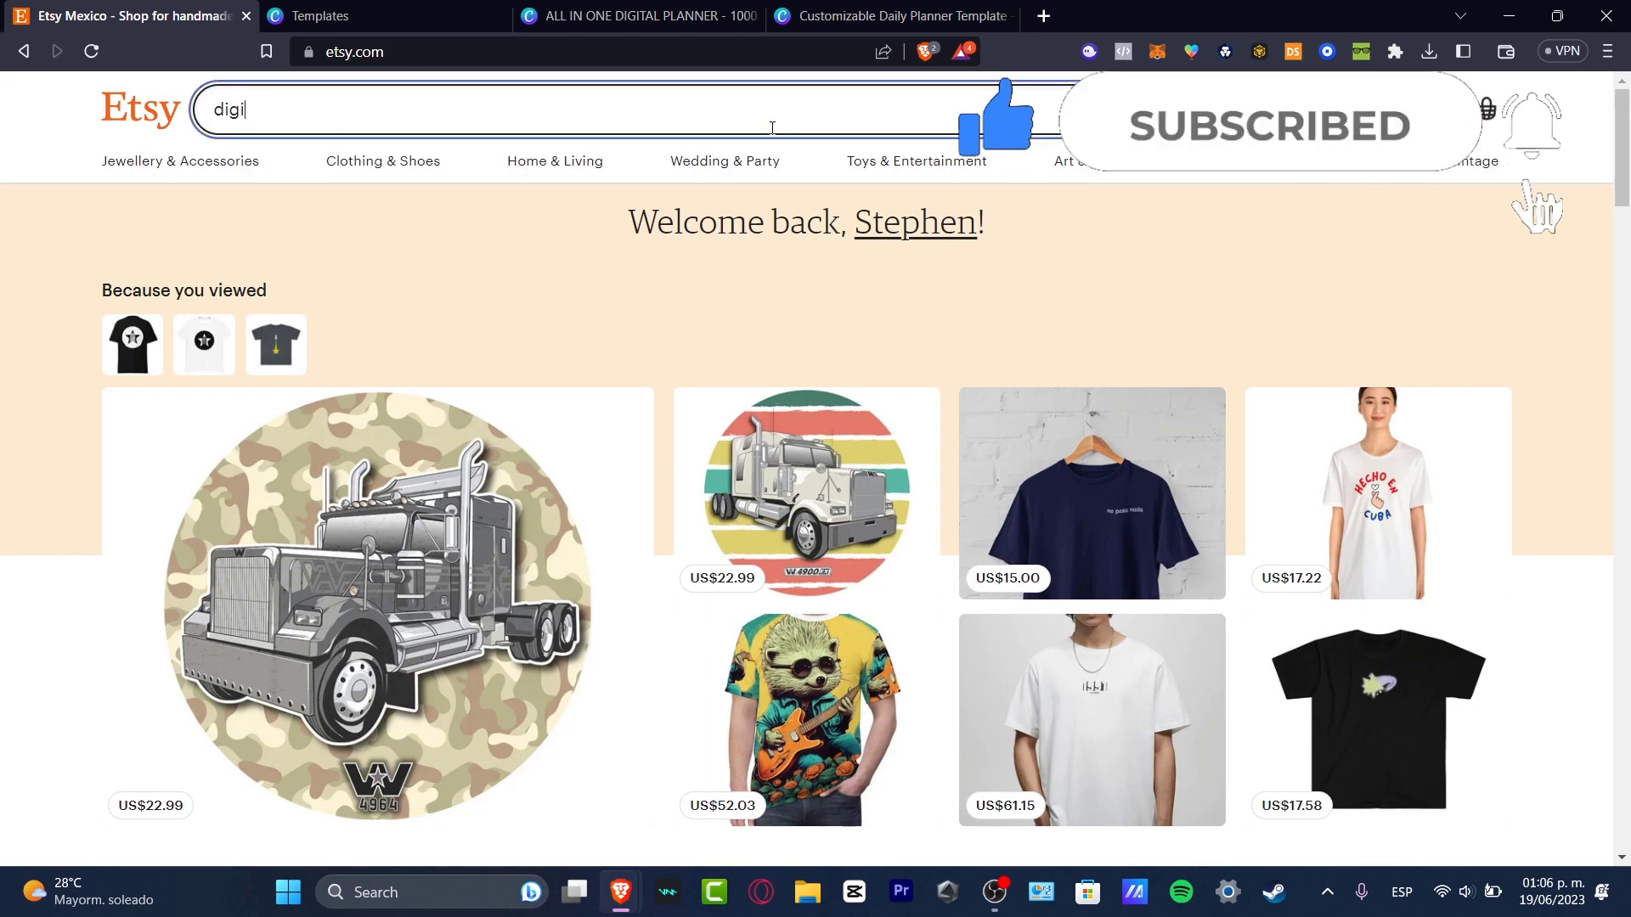
pyautogui.write('tal planner')
pyautogui.press('Return')
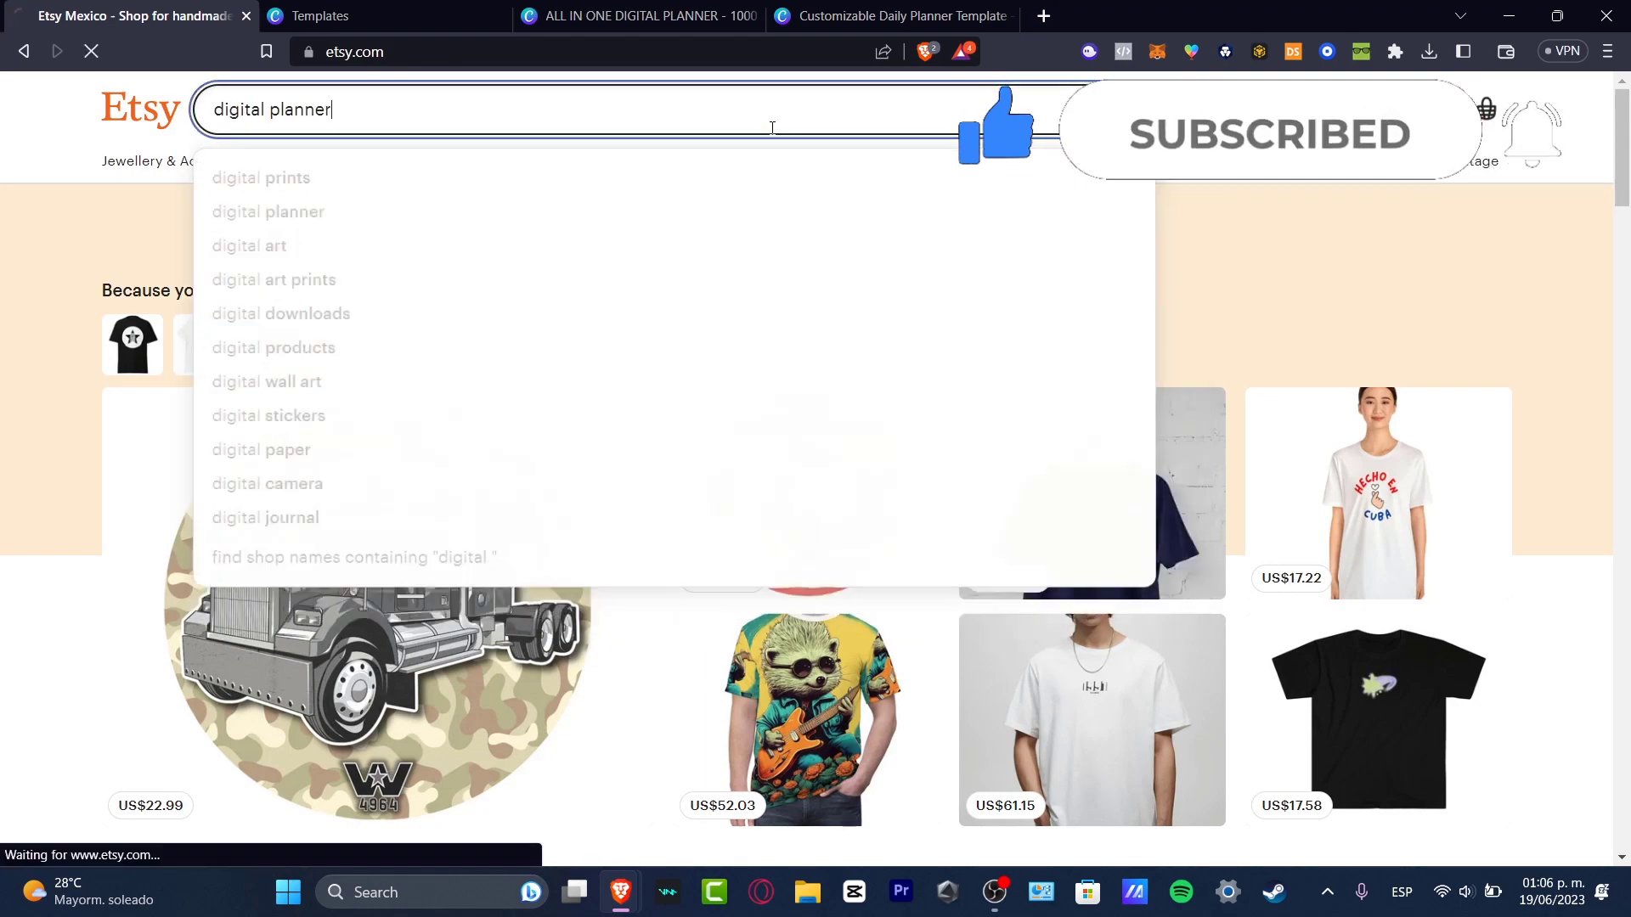